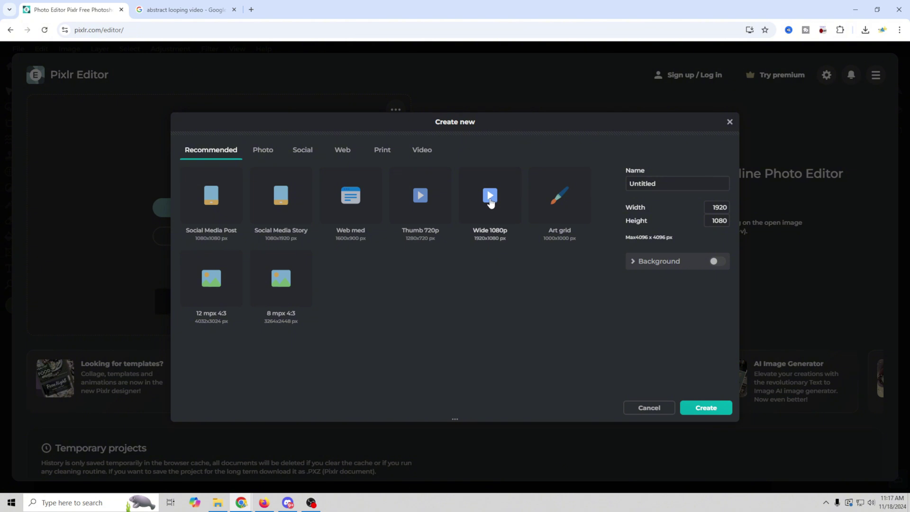
# - Create a new image from the Wide 1080p preset at 1920x1080 px with no background
pyautogui.click(490, 202)
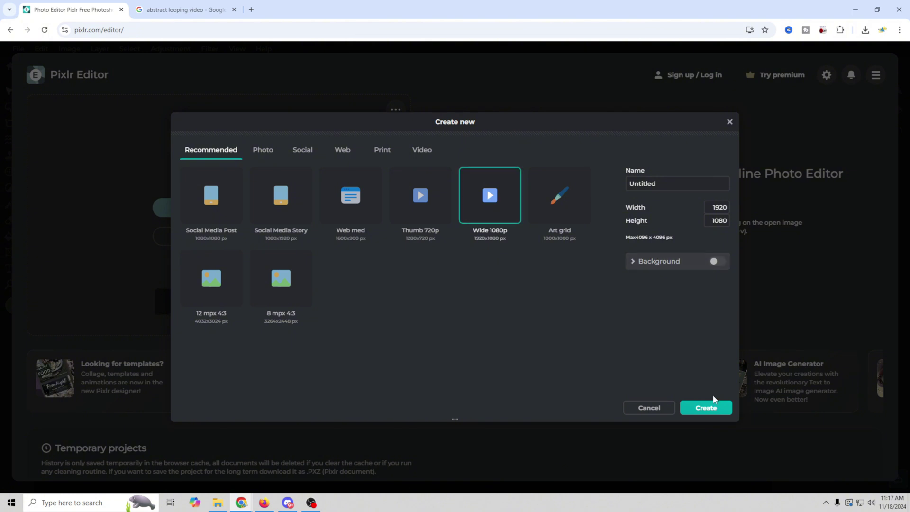
pyautogui.click(706, 408)
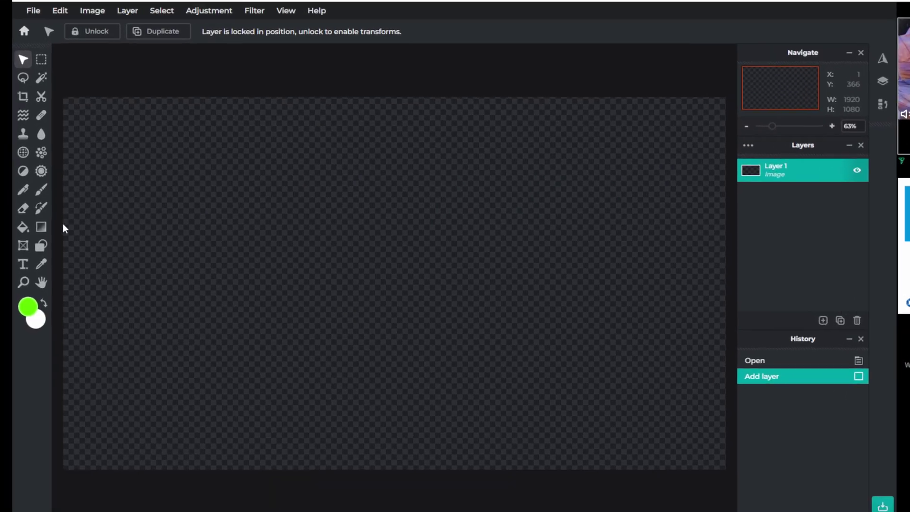
# - Activate the Shape tool and set its fill color to black
pyautogui.click(43, 245)
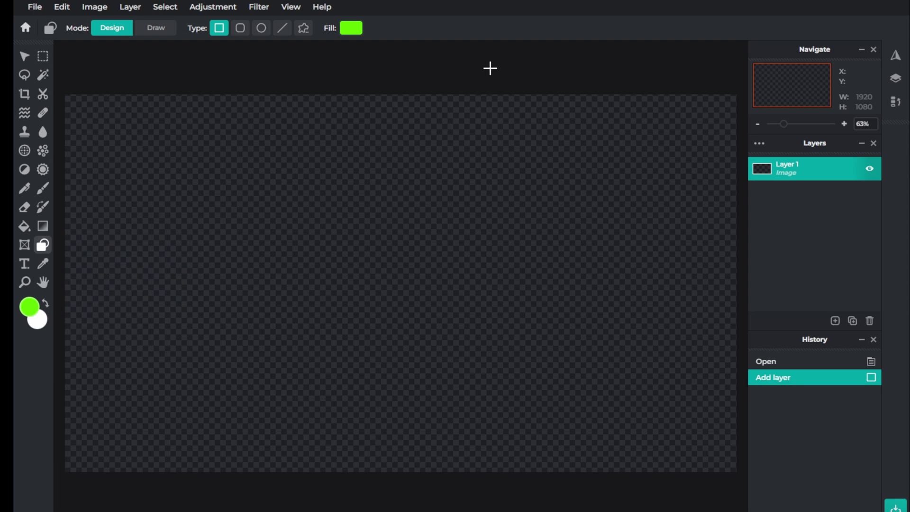
pyautogui.click(349, 30)
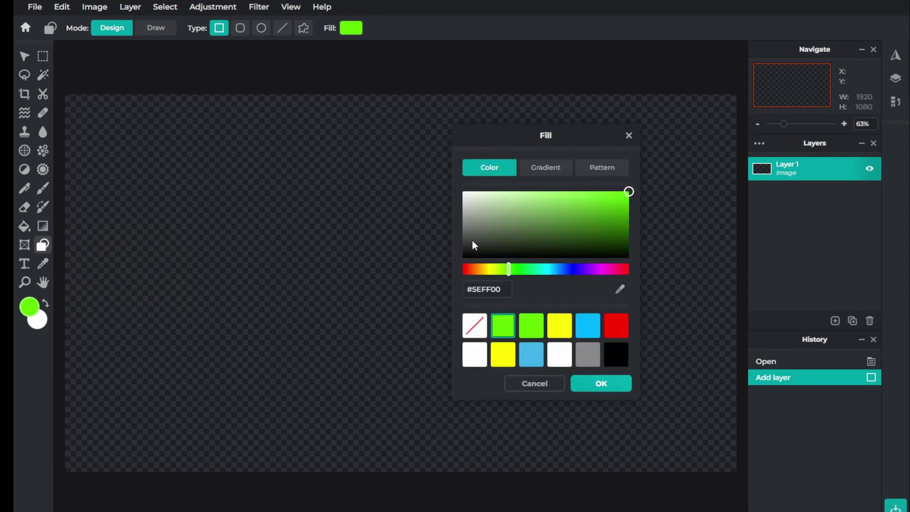
pyautogui.moveTo(472, 245); pyautogui.dragTo(431, 271)
# - Draw the rough-edged square custom shape across nearly the whole canvas and center it within the canvas edges
pyautogui.click(303, 28)
pyautogui.click(303, 28)
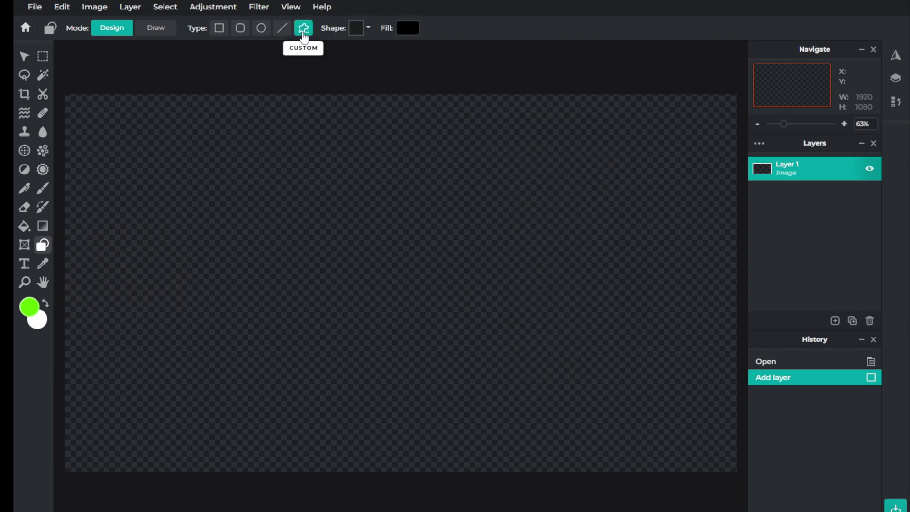
pyautogui.click(360, 32)
pyautogui.scroll(-2, 379, 169)
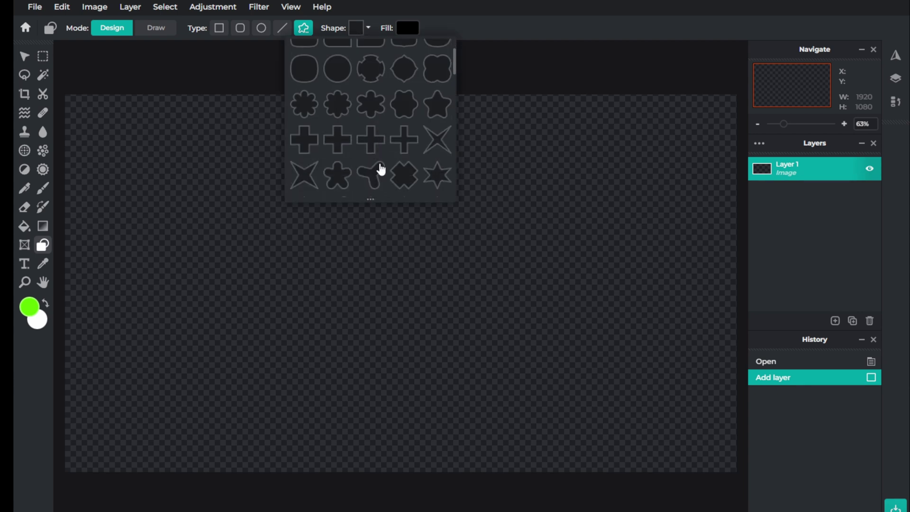
pyautogui.scroll(-6, 381, 169)
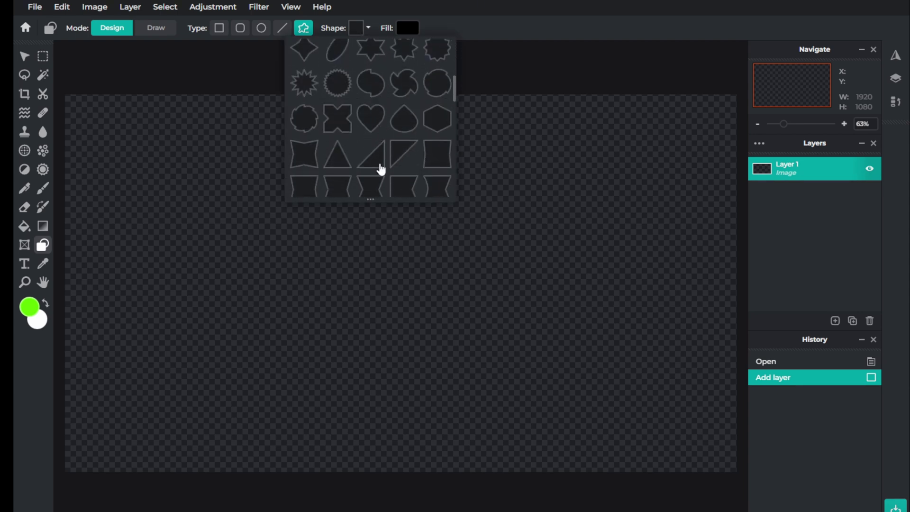
pyautogui.scroll(-6, 380, 169)
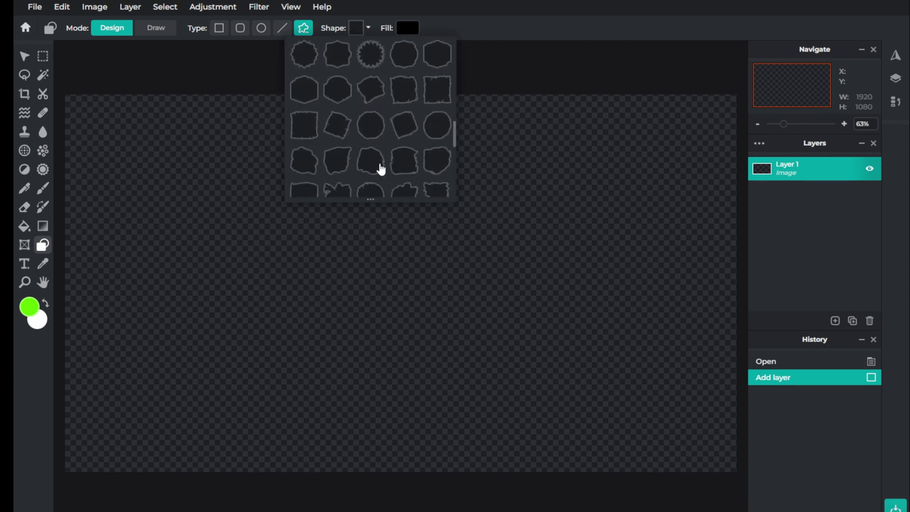
pyautogui.scroll(-4, 380, 169)
pyautogui.scroll(3, 381, 169)
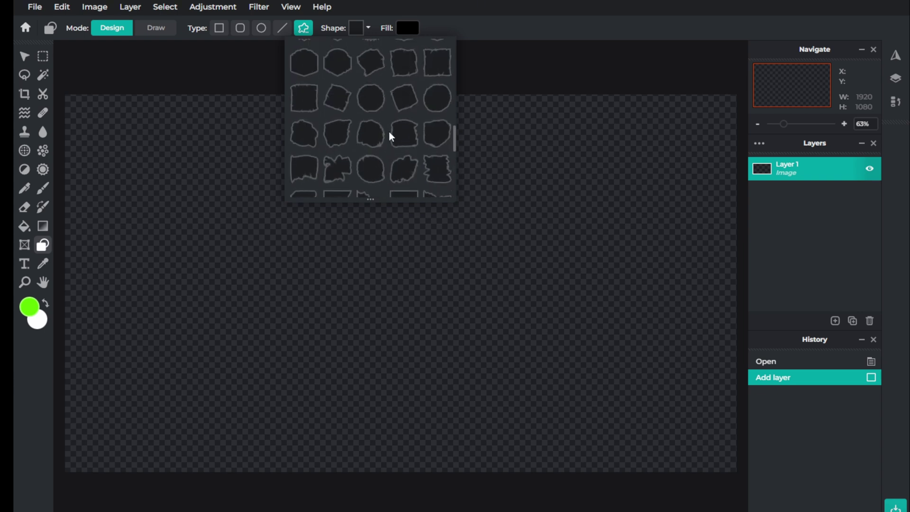
pyautogui.scroll(2, 403, 121)
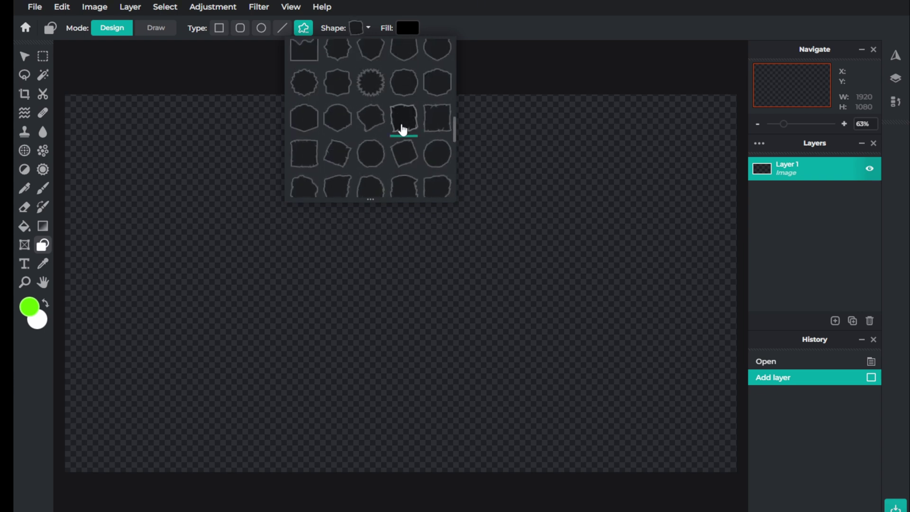
pyautogui.click(404, 124)
pyautogui.moveTo(88, 128); pyautogui.dragTo(754, 480)
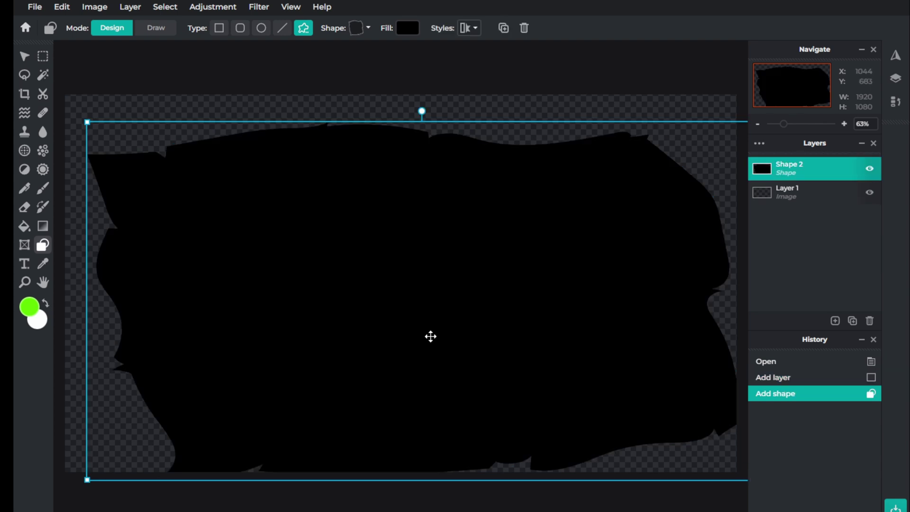
pyautogui.moveTo(431, 337); pyautogui.dragTo(412, 319)
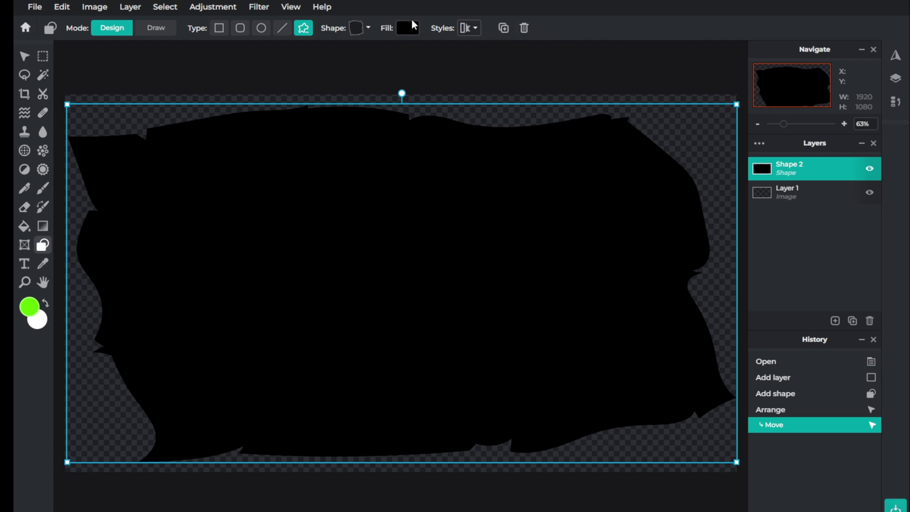
# - Enable an outline on the shape with black as its color and a size of 5
pyautogui.click(476, 28)
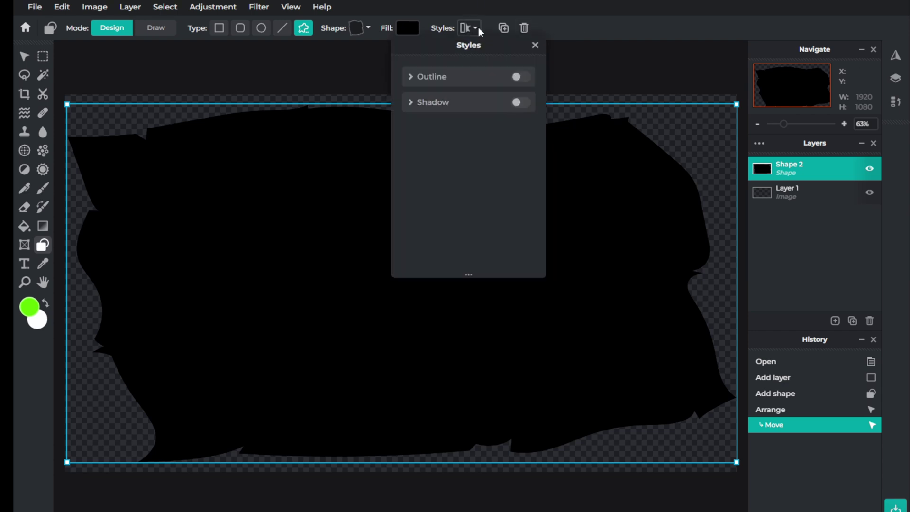
pyautogui.click(517, 77)
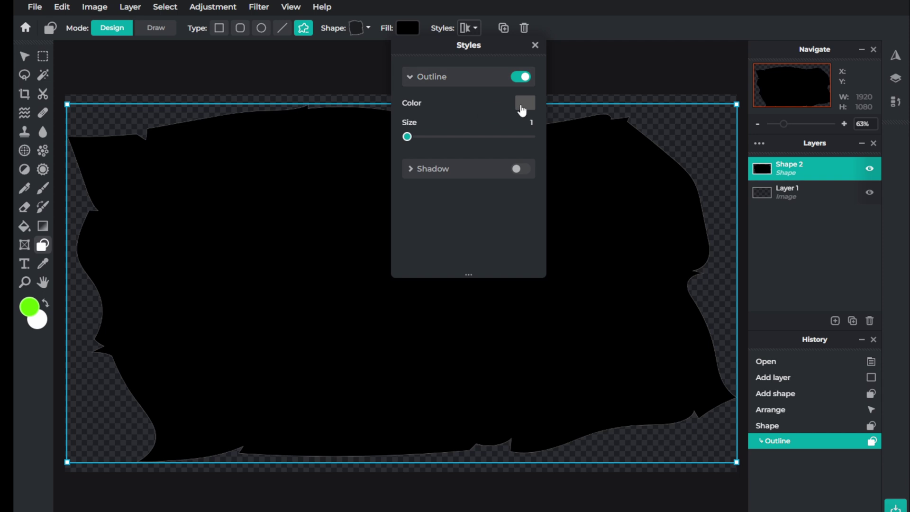
pyautogui.click(522, 105)
pyautogui.moveTo(557, 138); pyautogui.dragTo(510, 193)
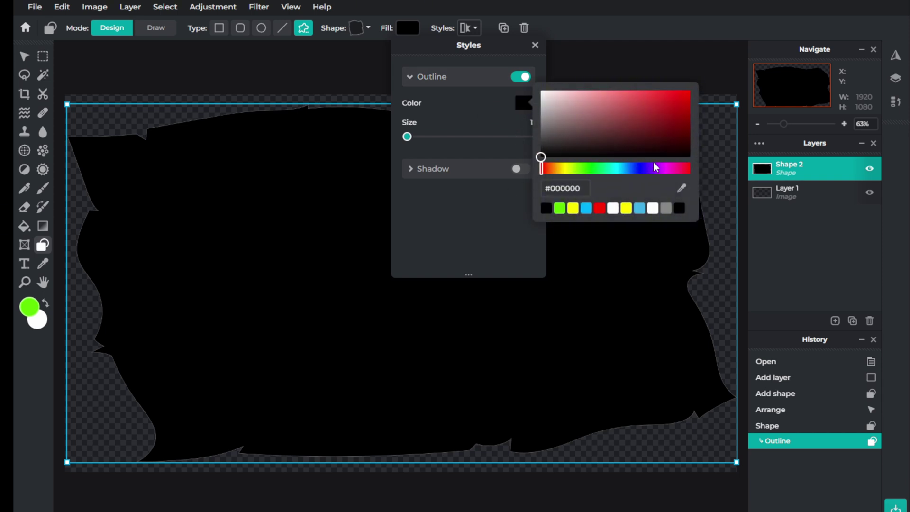
pyautogui.click(407, 137)
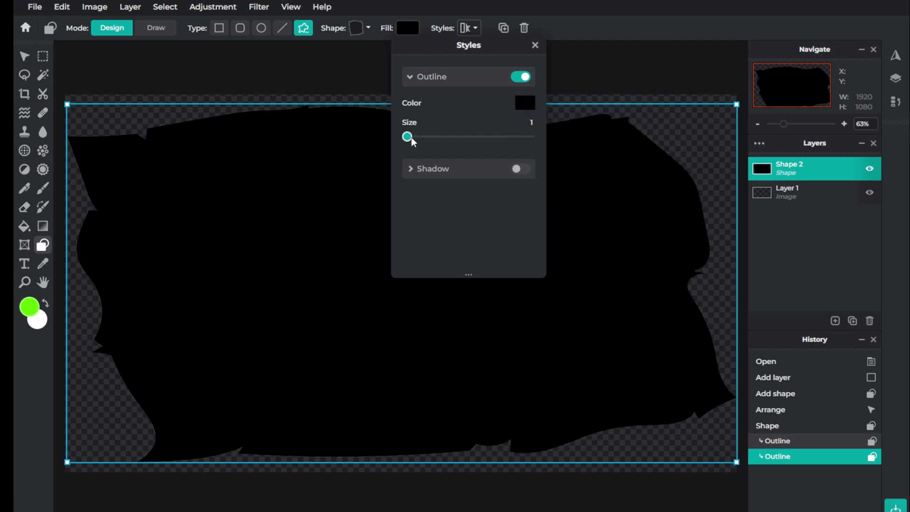
pyautogui.moveTo(408, 138); pyautogui.dragTo(412, 137)
# - Change the shape's outline color to light gray #CAC2C2 and its size to 12
pyautogui.click(521, 102)
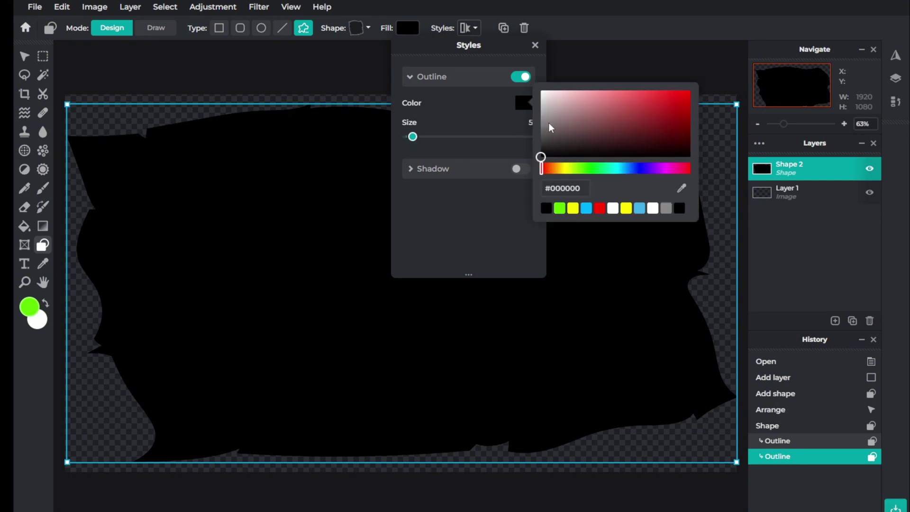
pyautogui.moveTo(548, 126)
pyautogui.mouseDown()
pyautogui.moveTo(553, 98)
pyautogui.moveTo(547, 108)
pyautogui.mouseUp()
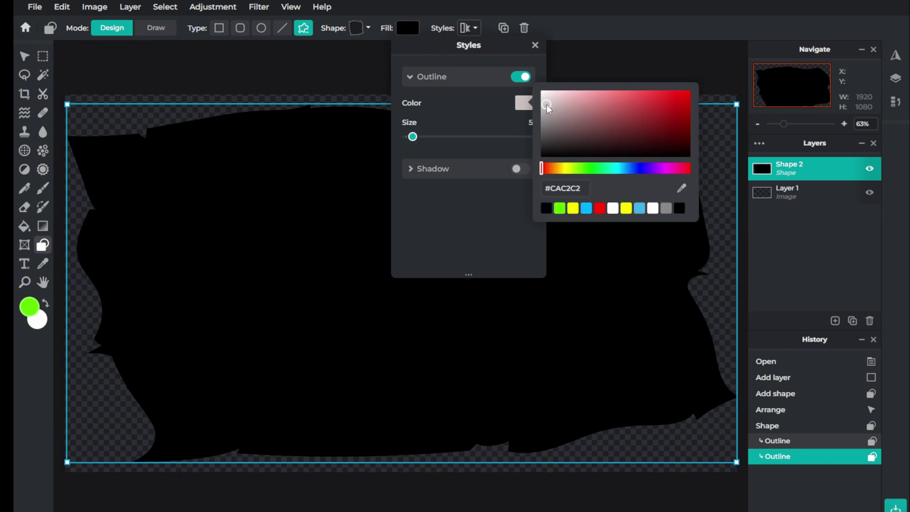
pyautogui.click(458, 121)
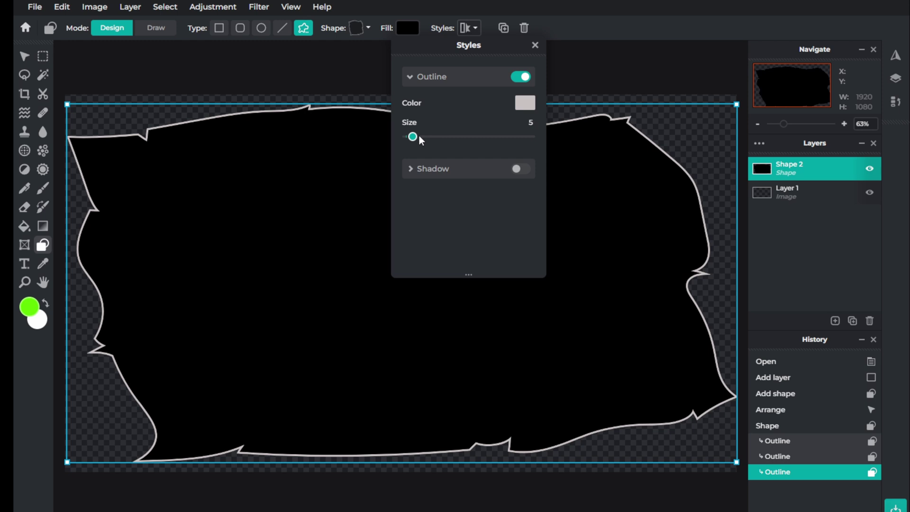
pyautogui.moveTo(414, 138)
pyautogui.mouseDown()
pyautogui.moveTo(433, 144)
pyautogui.moveTo(423, 148)
pyautogui.mouseUp()
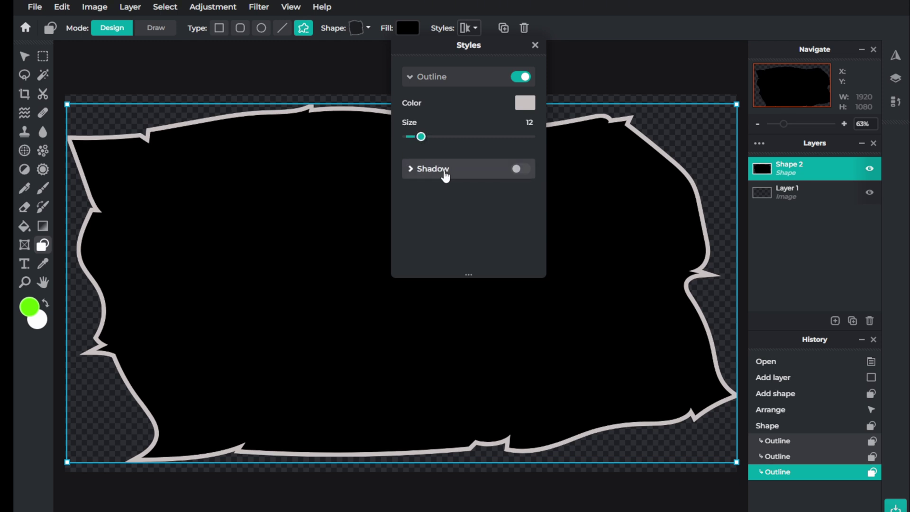
# - Remove the shape's fill by choosing the transparent no-color swatch and apply it
pyautogui.click(404, 30)
pyautogui.click(404, 29)
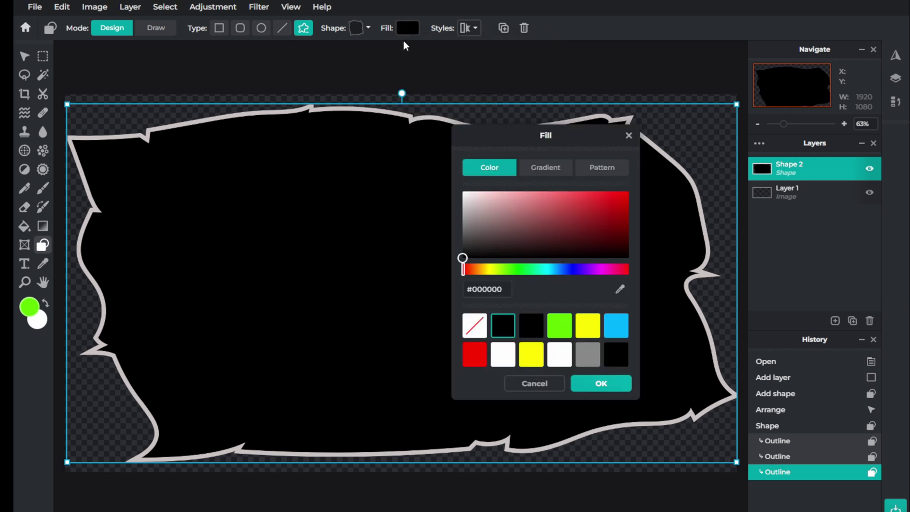
pyautogui.click(473, 329)
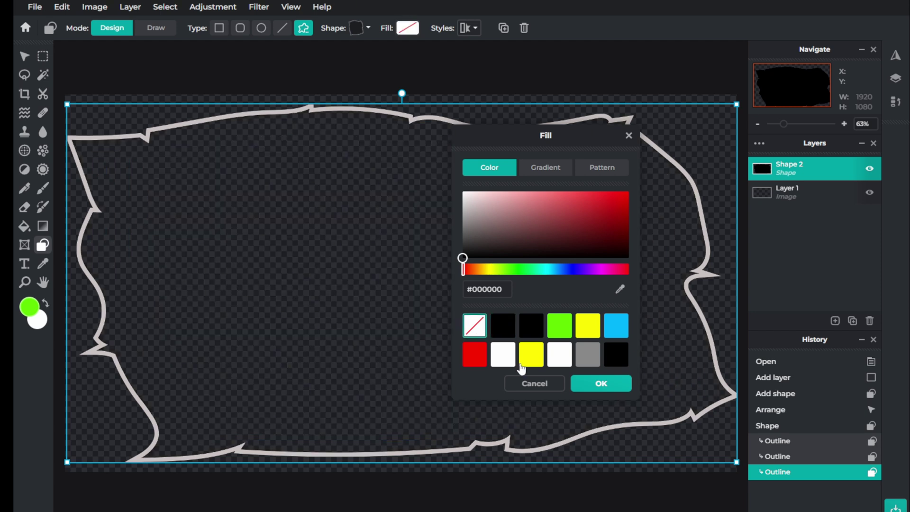
pyautogui.click(597, 384)
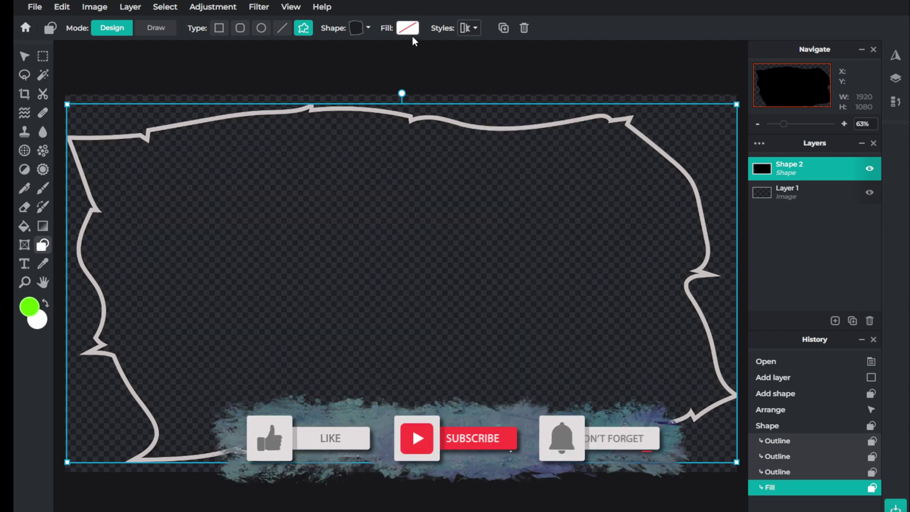
# - Set the unfilled shape's outline color to black in its styles
pyautogui.click(465, 27)
pyautogui.click(523, 103)
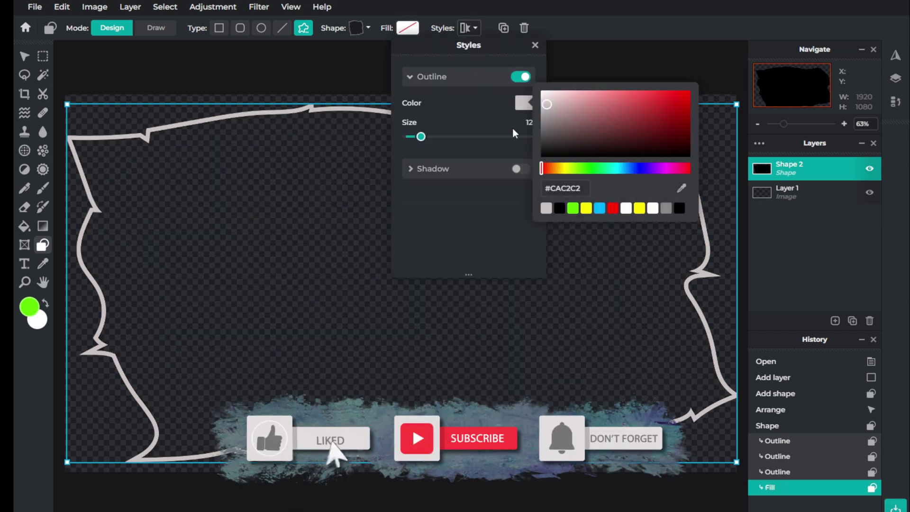
pyautogui.click(543, 156)
pyautogui.click(534, 42)
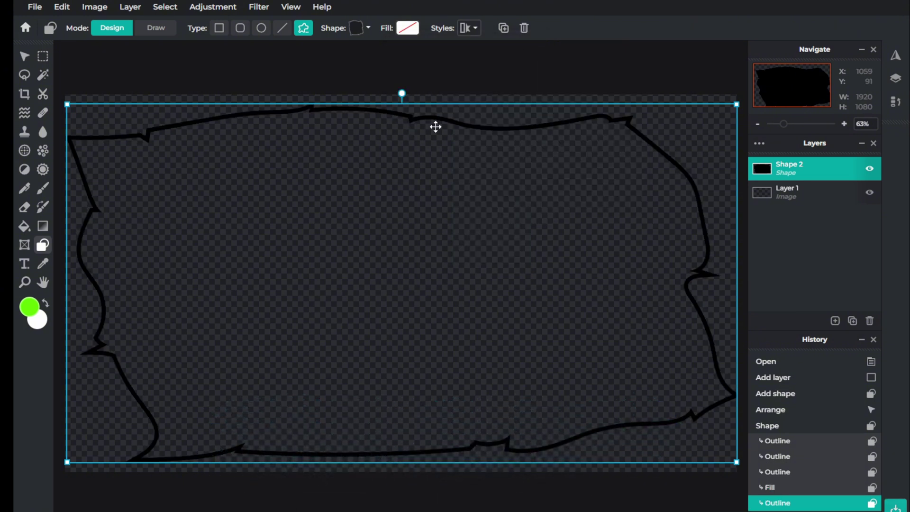
# - Duplicate the outlined shape by copying and pasting it, hide the copy, and keep the original Shape 2 layer selected
pyautogui.hotkey('ctrl', 'c')
pyautogui.hotkey('ctrl', 'v')
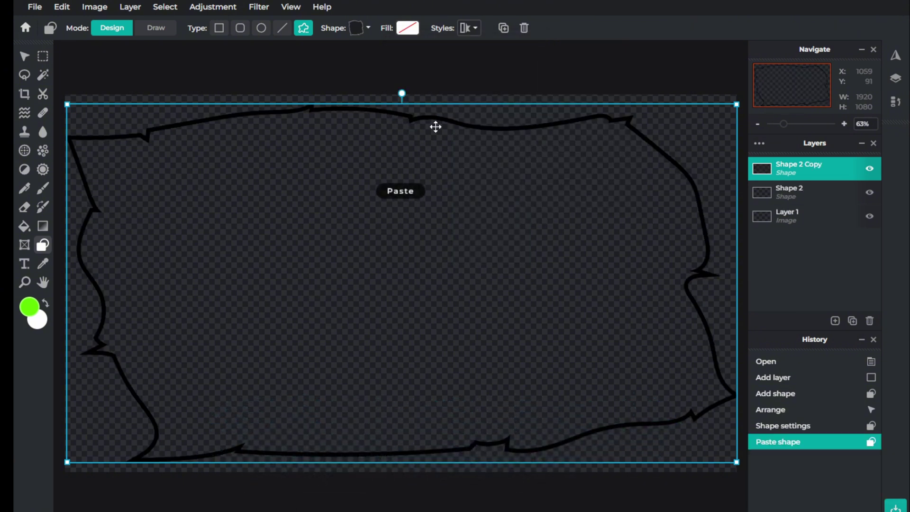
pyautogui.click(821, 192)
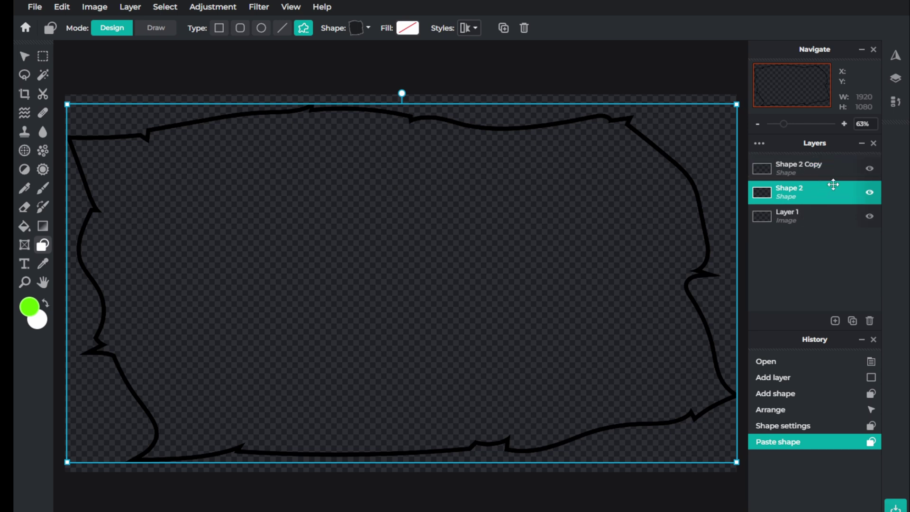
pyautogui.doubleClick(869, 168)
pyautogui.click(870, 170)
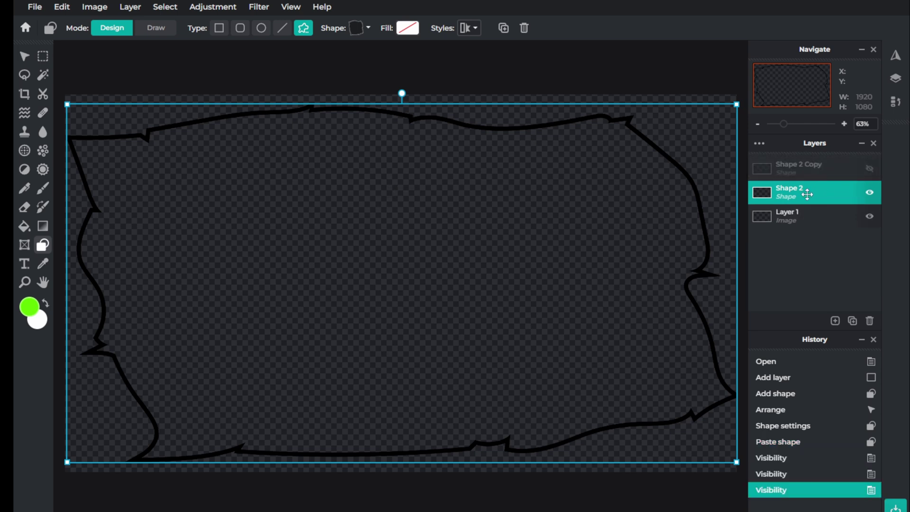
# - Fill the original Shape 2 with black #000000 and turn off its outline
pyautogui.click(406, 29)
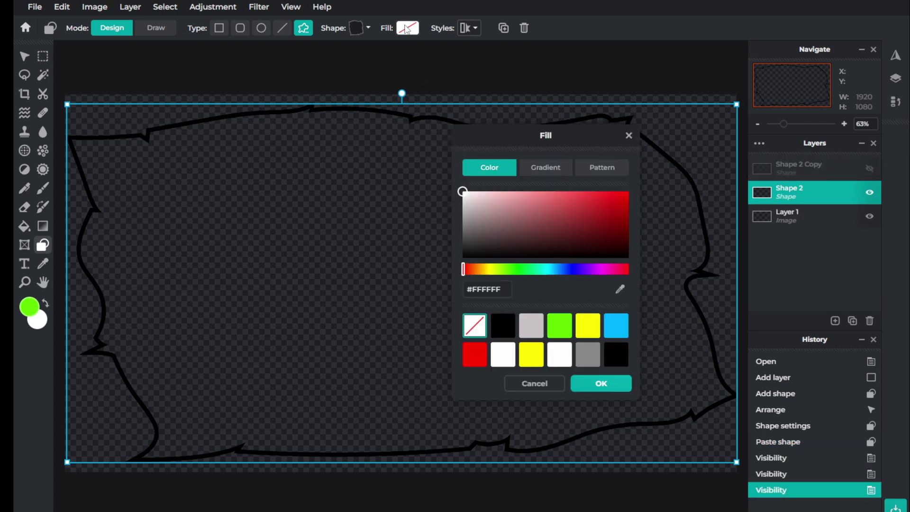
pyautogui.click(511, 331)
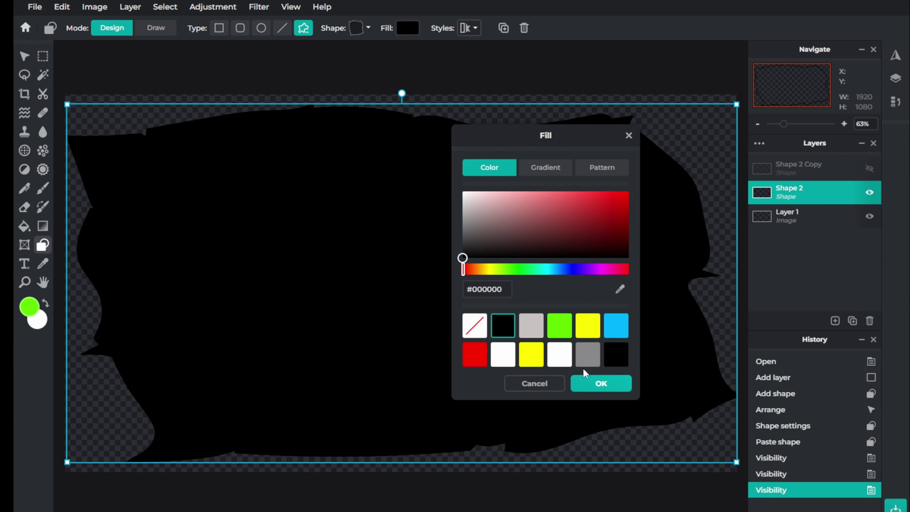
pyautogui.click(600, 382)
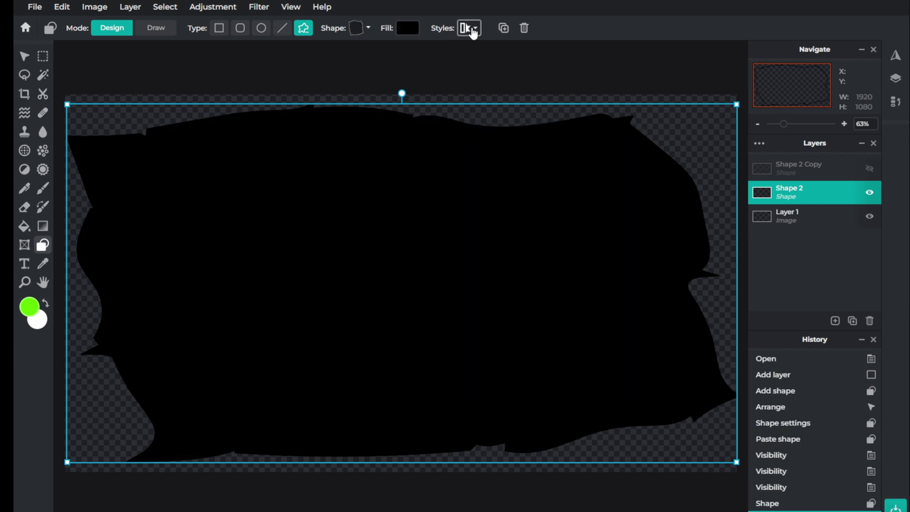
pyautogui.click(470, 28)
pyautogui.click(522, 79)
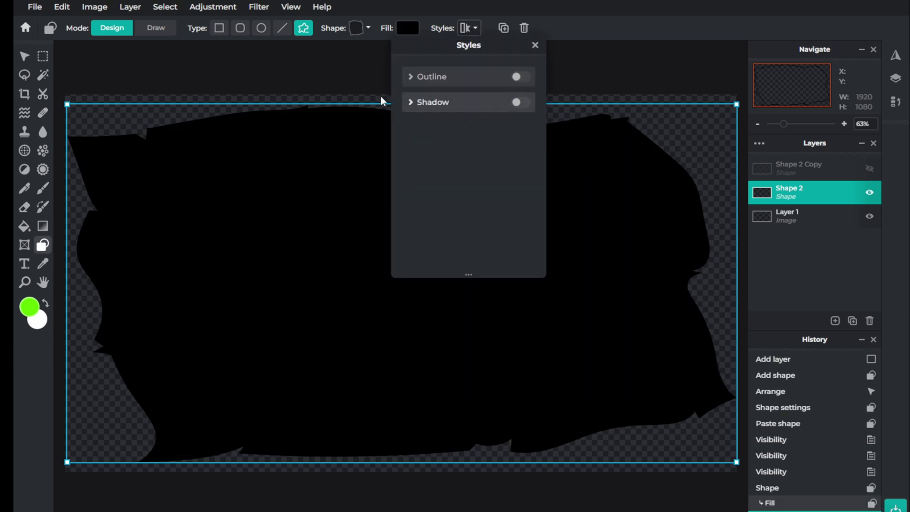
pyautogui.click(321, 76)
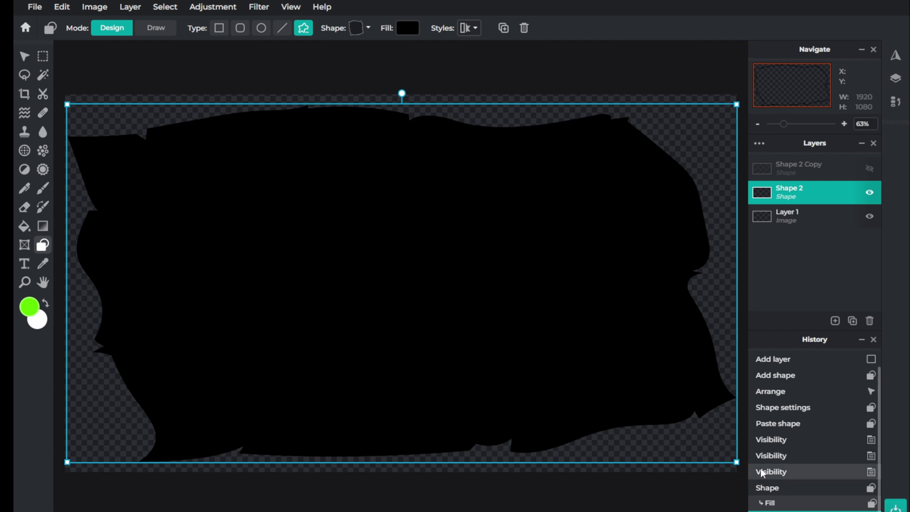
# - Scale the black-filled Shape 2 down to about nine tenths of the canvas width and center it on the canvas
pyautogui.moveTo(734, 464); pyautogui.dragTo(678, 442)
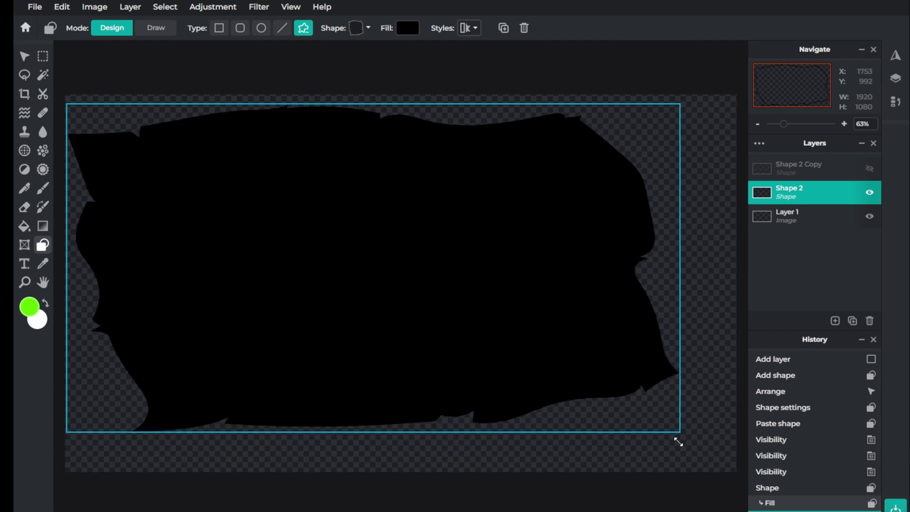
pyautogui.moveTo(439, 325)
pyautogui.mouseDown()
pyautogui.moveTo(473, 341)
pyautogui.moveTo(416, 319)
pyautogui.moveTo(431, 327)
pyautogui.mouseUp()
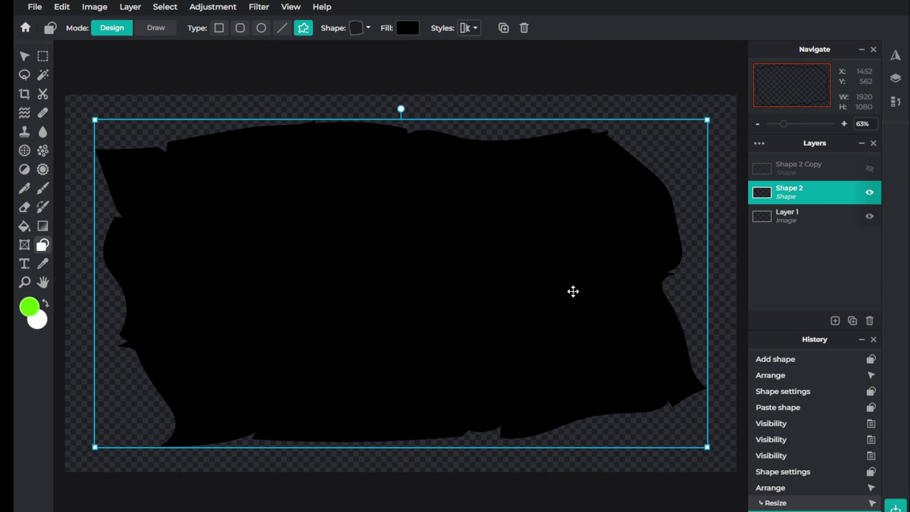
# - With the outline copy made visible as a guide, widen the black Shape 2 slightly and center it inside the outline
pyautogui.click(869, 169)
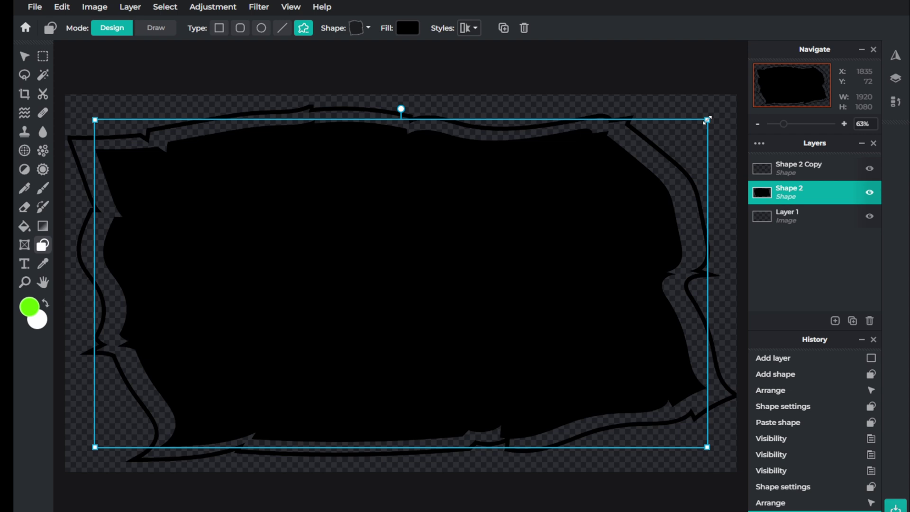
pyautogui.moveTo(706, 120); pyautogui.dragTo(719, 120)
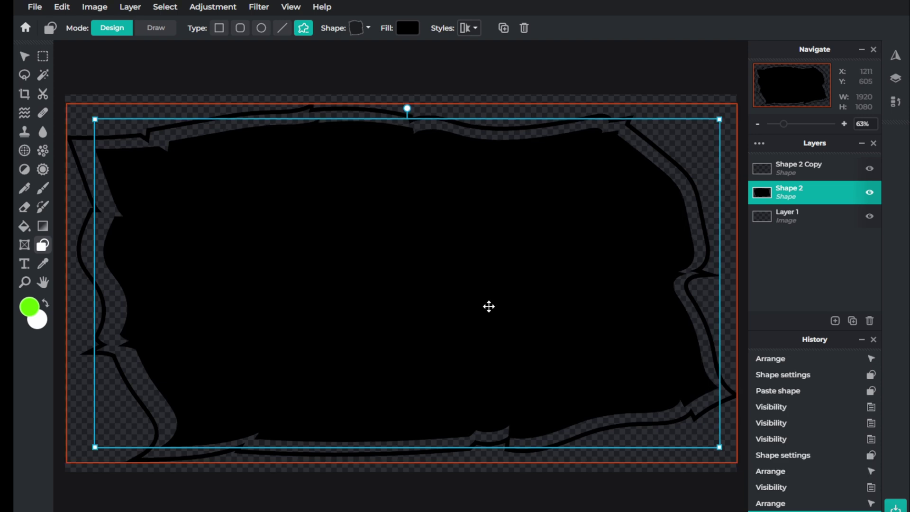
pyautogui.click(869, 168)
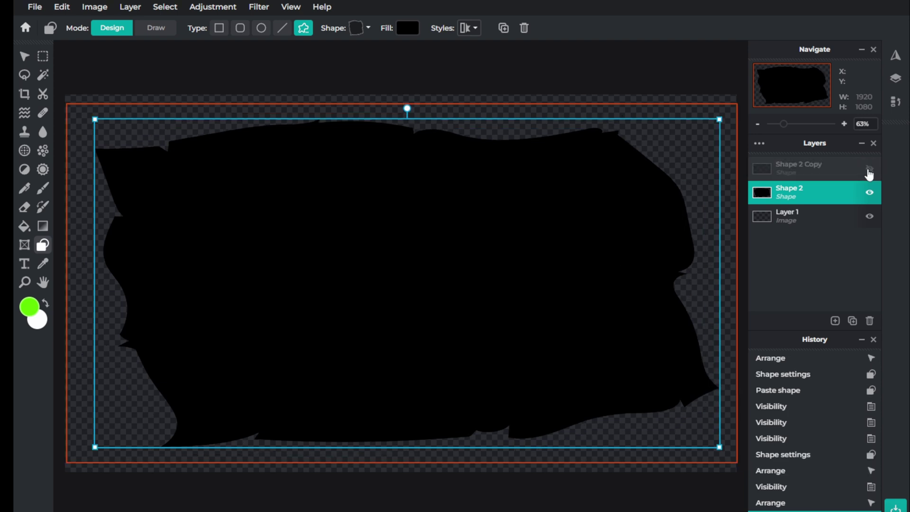
pyautogui.moveTo(419, 299); pyautogui.dragTo(412, 298)
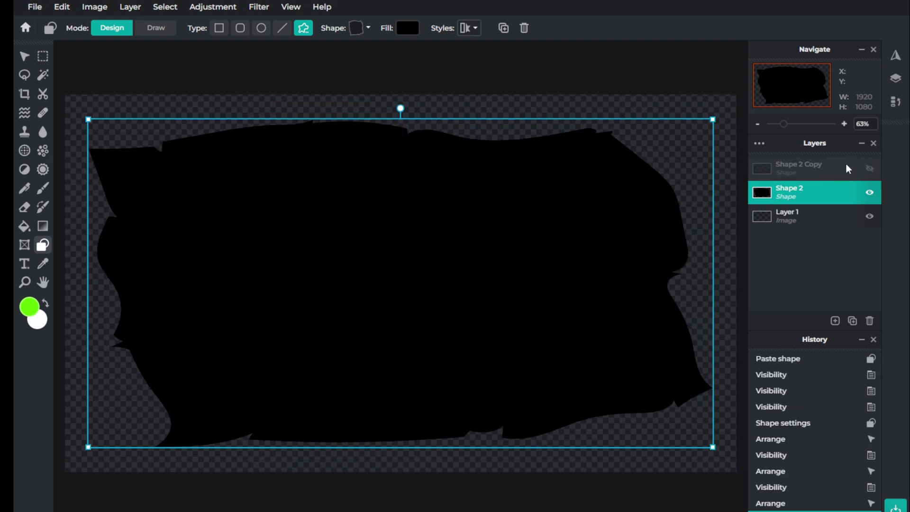
pyautogui.click(869, 171)
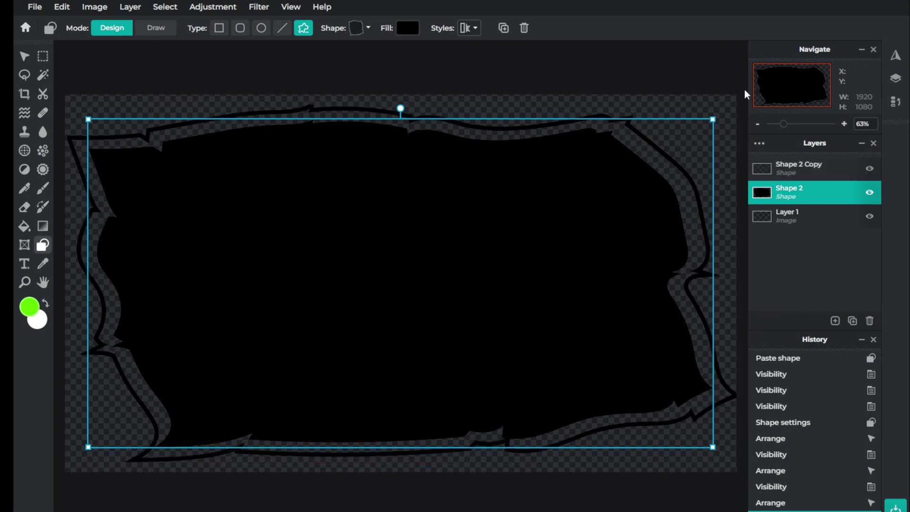
pyautogui.click(702, 67)
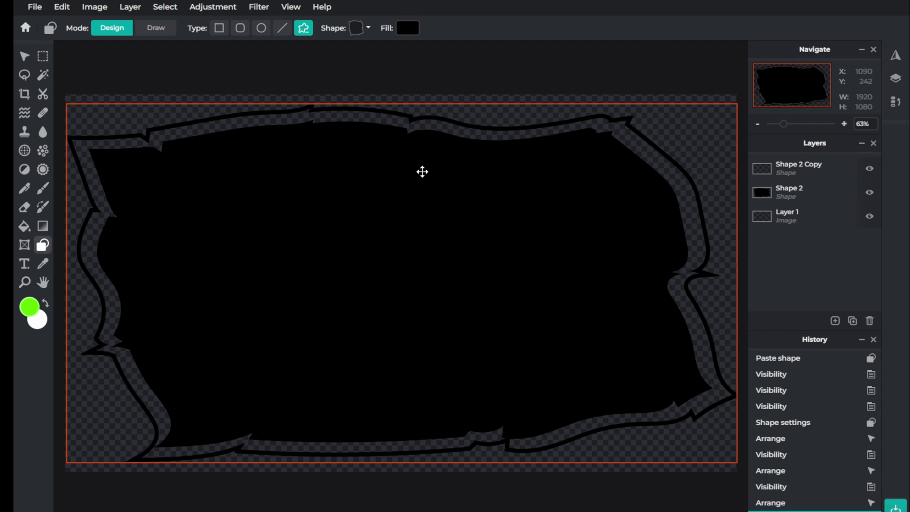
# - Set the outline size of Shape 2 Copy to 21 in its styles
pyautogui.click(813, 170)
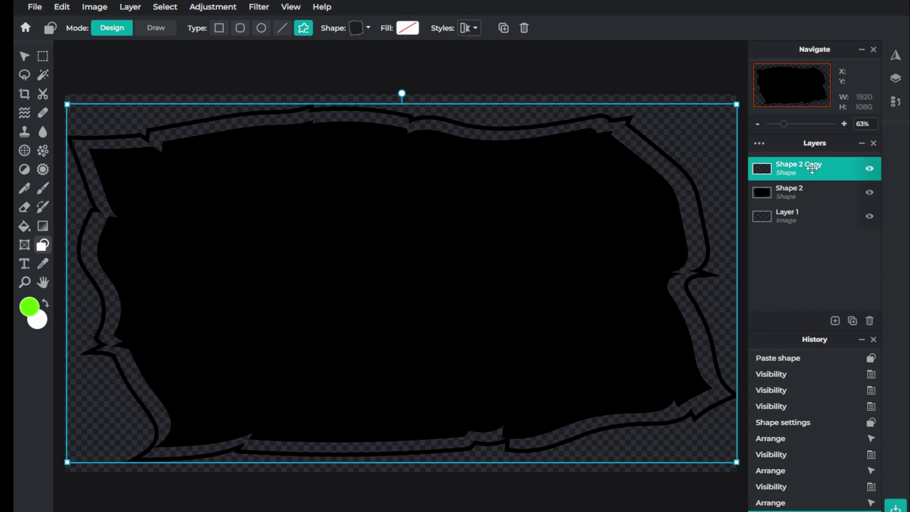
pyautogui.click(475, 30)
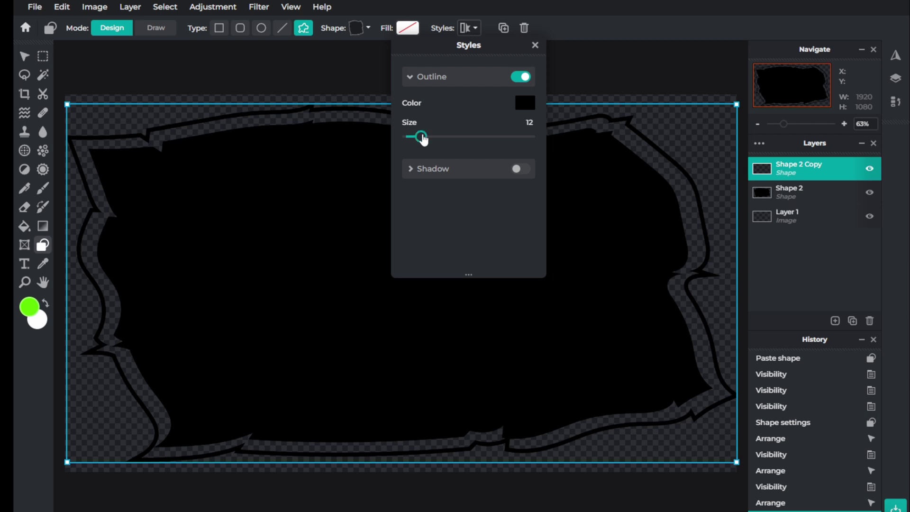
pyautogui.moveTo(423, 139); pyautogui.dragTo(434, 142)
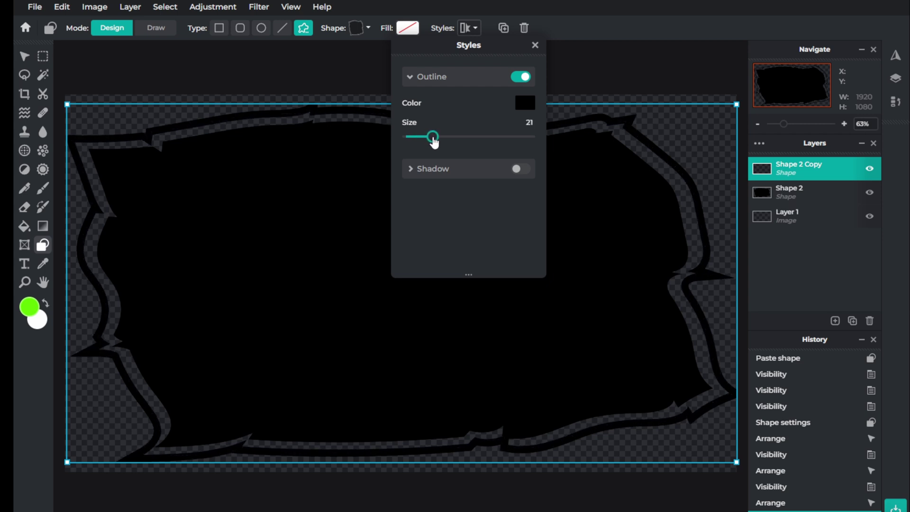
pyautogui.click(535, 45)
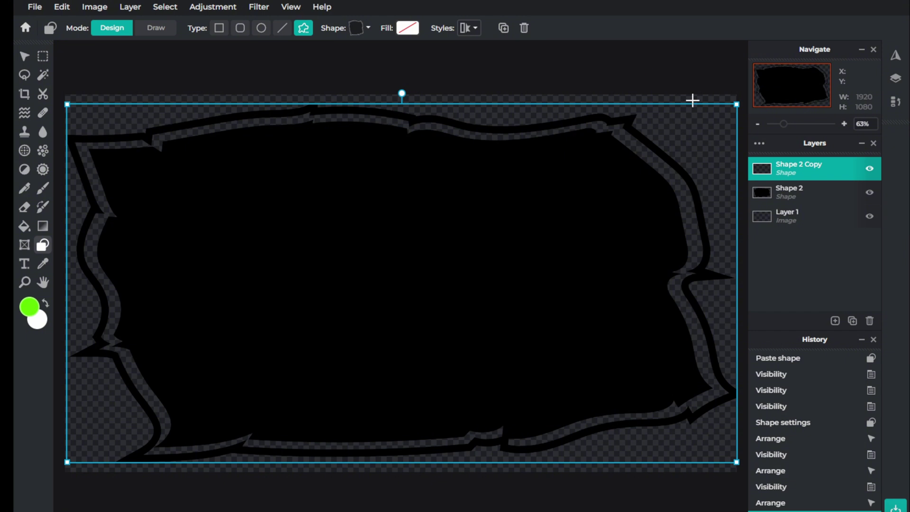
# - Hide Shape 2 and export the outline as the PNG "Mask Outline" in the "Make FACECAM Magic with Simple Free Tools!" folder
pyautogui.click(869, 192)
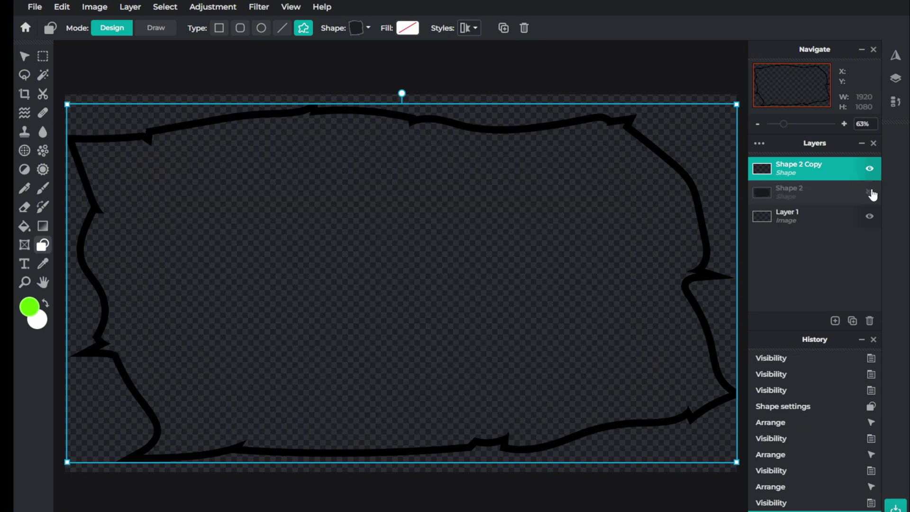
pyautogui.click(35, 10)
pyautogui.moveTo(83, 120)
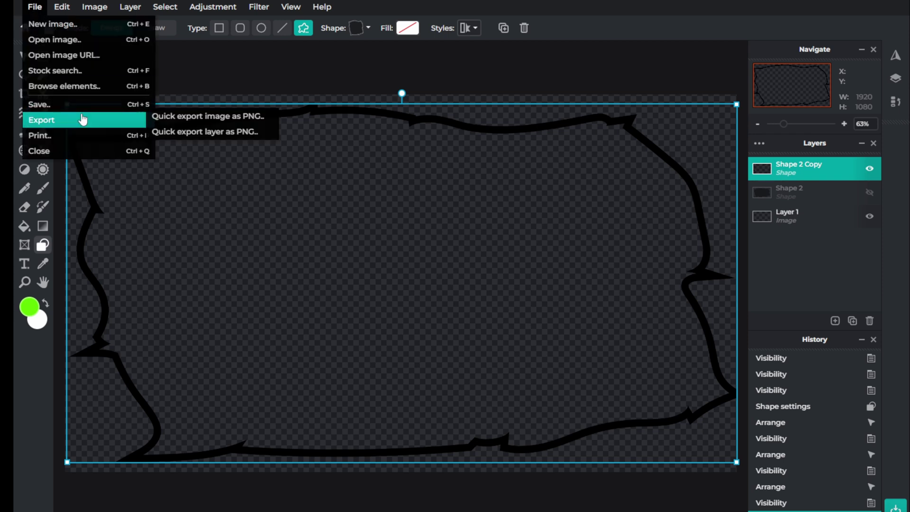
pyautogui.click(174, 116)
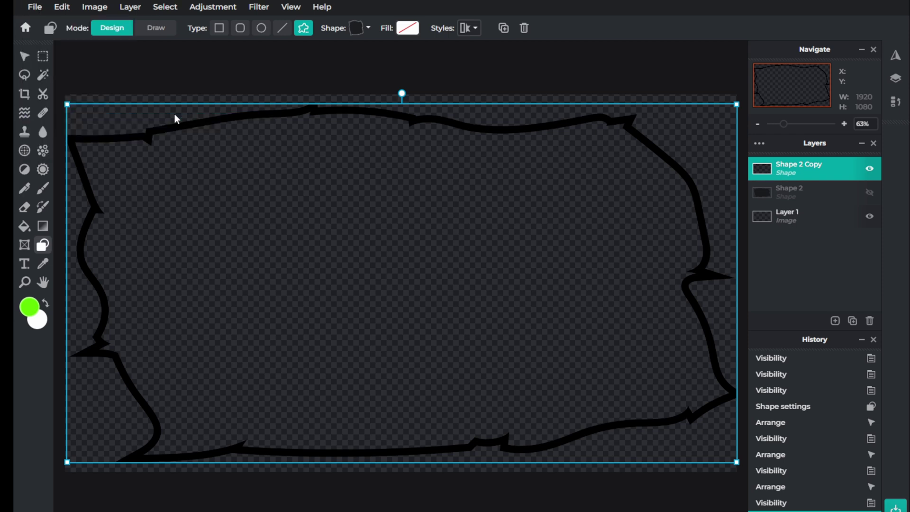
pyautogui.click(476, 133)
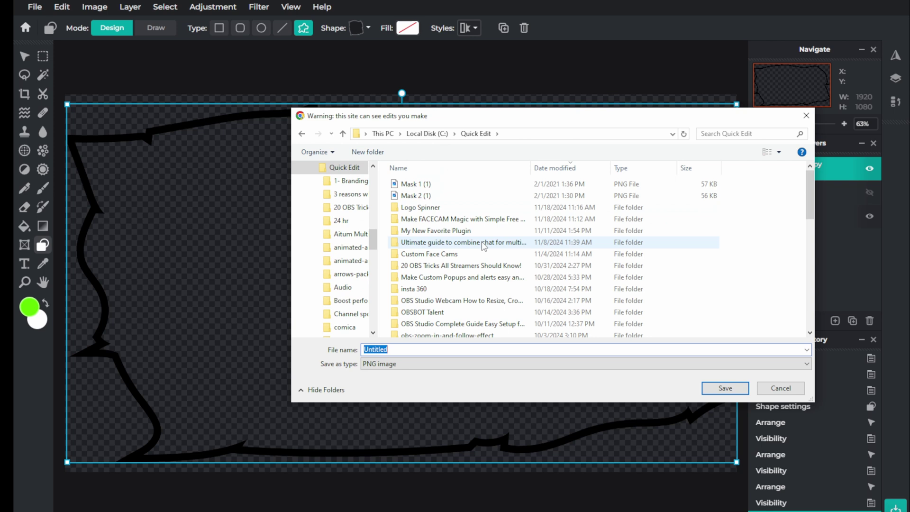
pyautogui.doubleClick(429, 219)
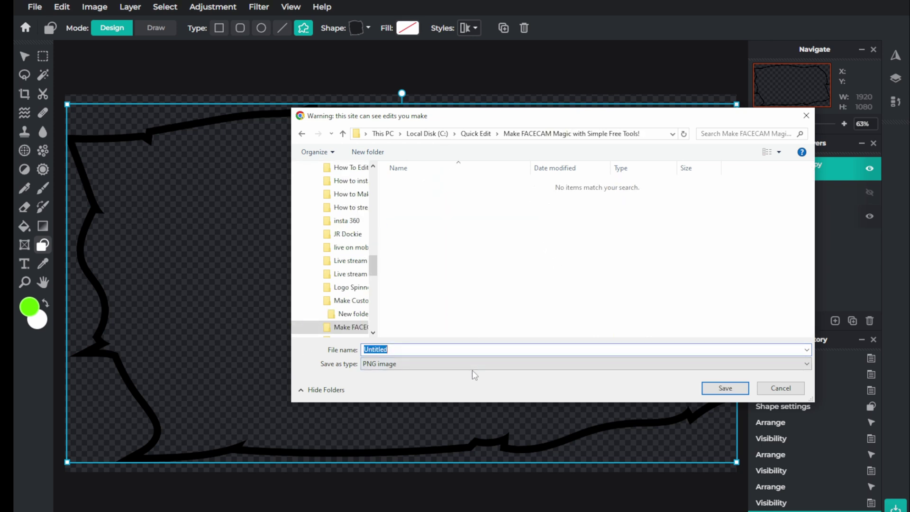
pyautogui.write('Maske Outline')
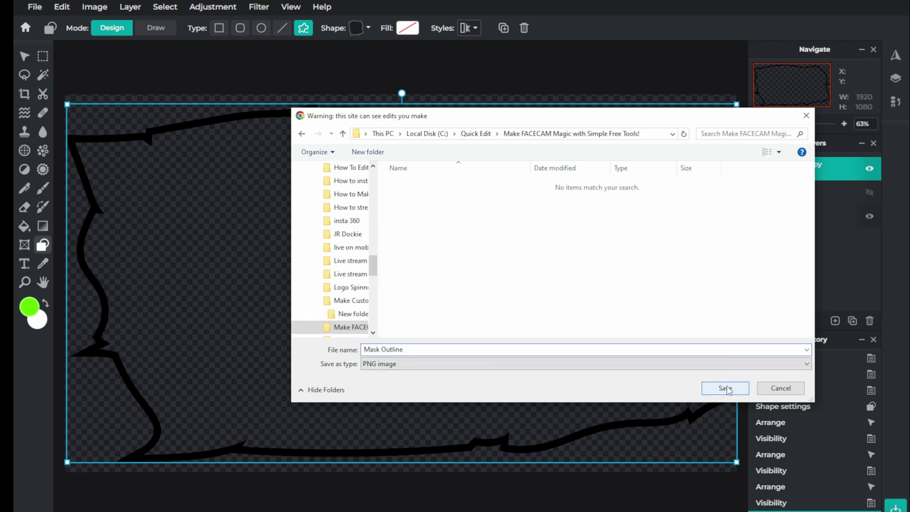
pyautogui.click(725, 388)
# - Hide Shape 2 Copy, show the black Shape 2, and export the image as a PNG named "Mask" in the same folder
pyautogui.click(869, 168)
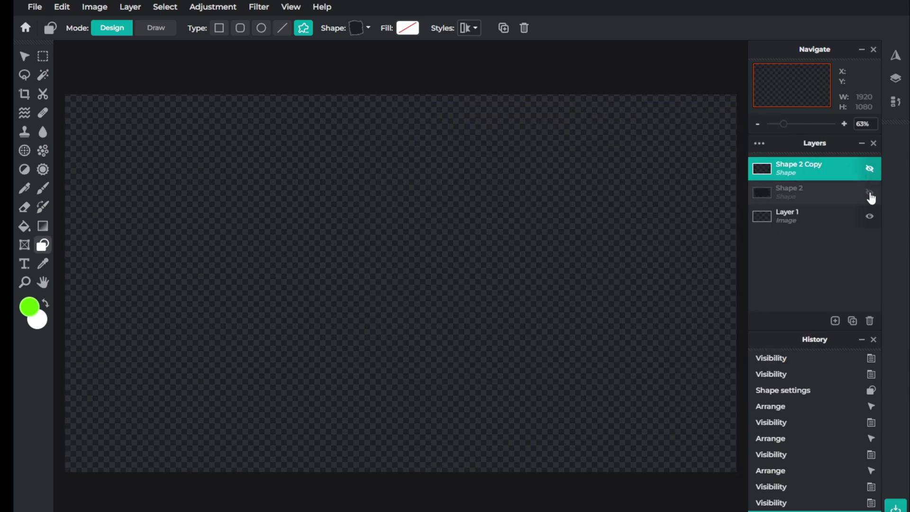
pyautogui.click(869, 192)
pyautogui.click(34, 6)
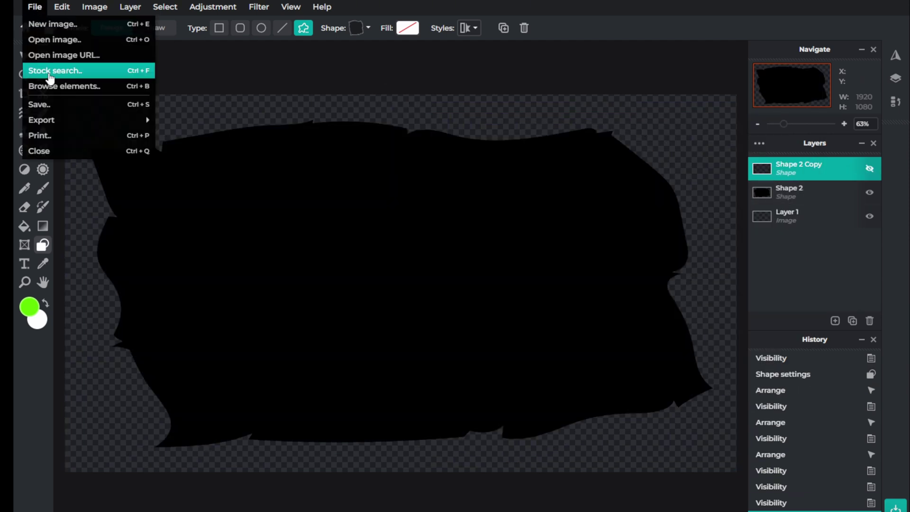
pyautogui.moveTo(65, 121)
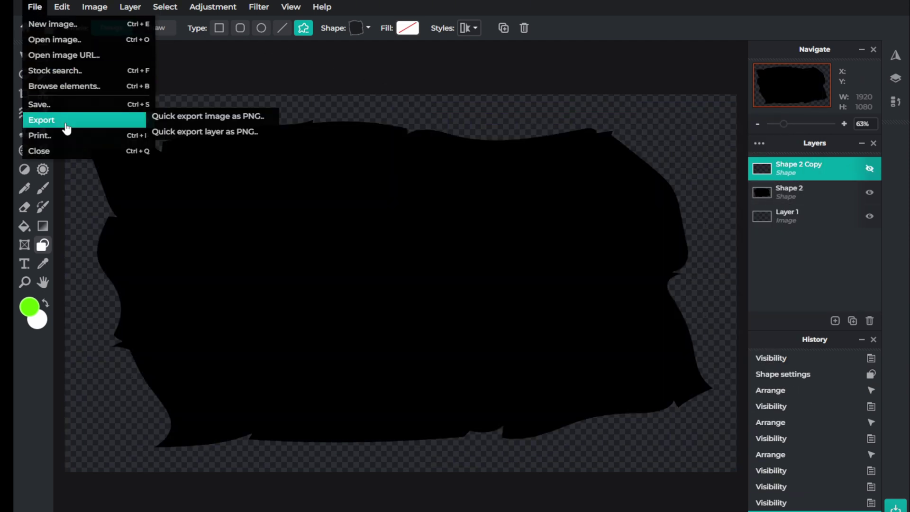
pyautogui.click(178, 117)
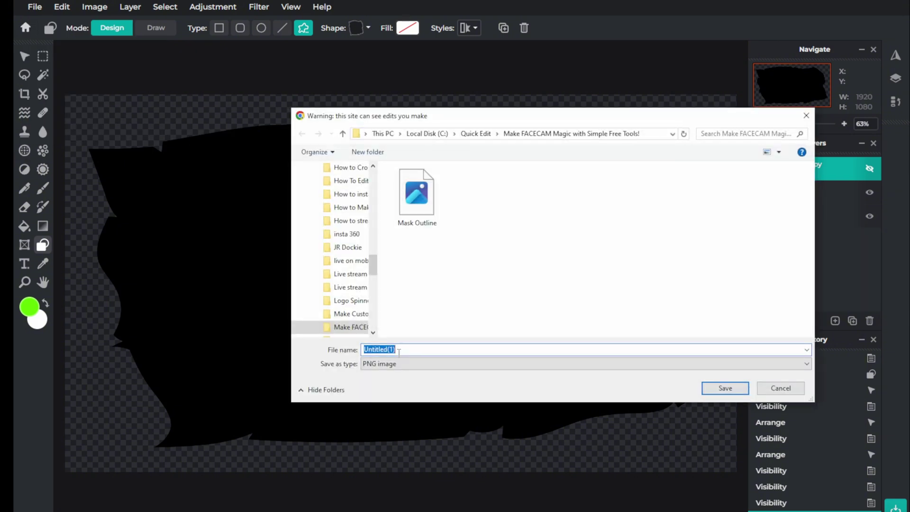
pyautogui.write('Mask')
pyautogui.click(725, 387)
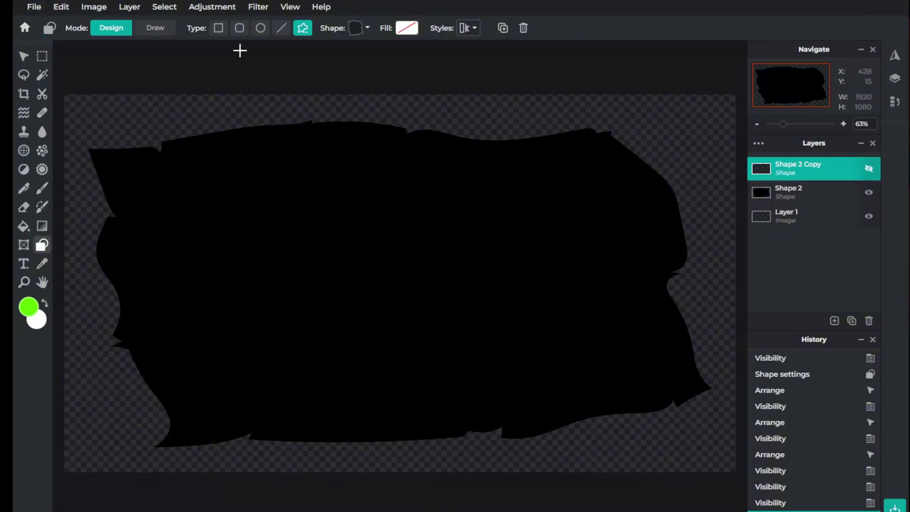
# - Create a new blank 1920x1080 image with no background
pyautogui.click(39, 13)
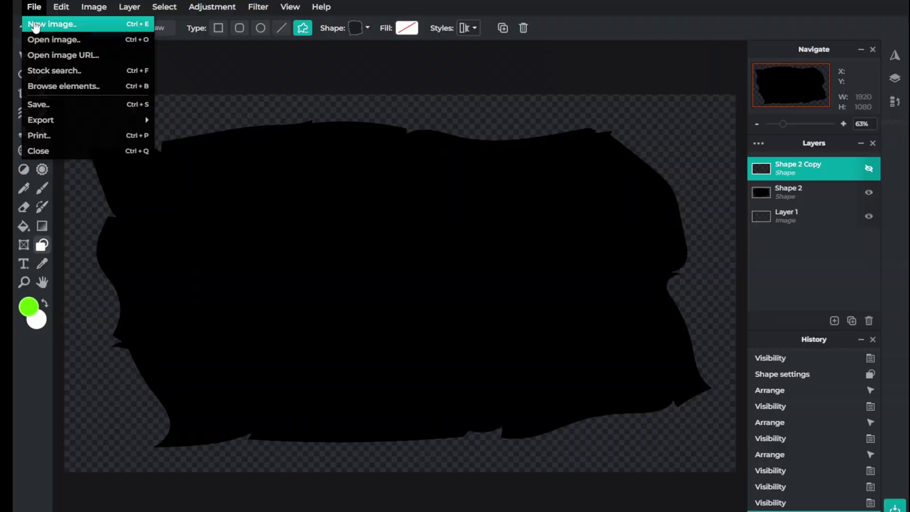
pyautogui.click(42, 23)
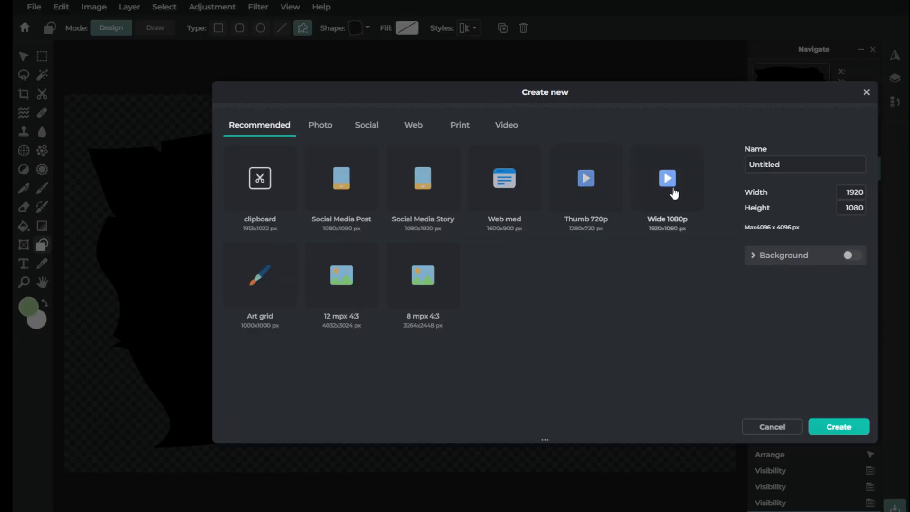
pyautogui.click(852, 421)
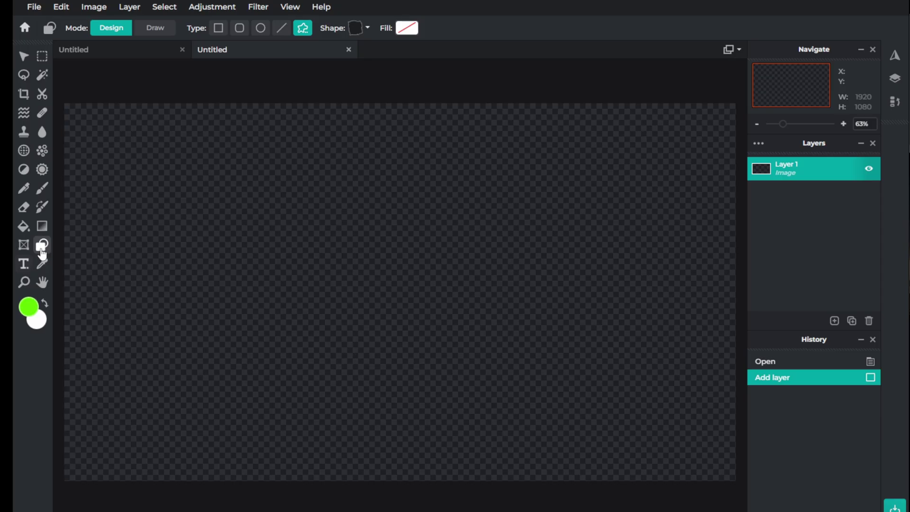
# - Choose the Gradient tool and set the gradient's starting color stop to cyan
pyautogui.click(41, 227)
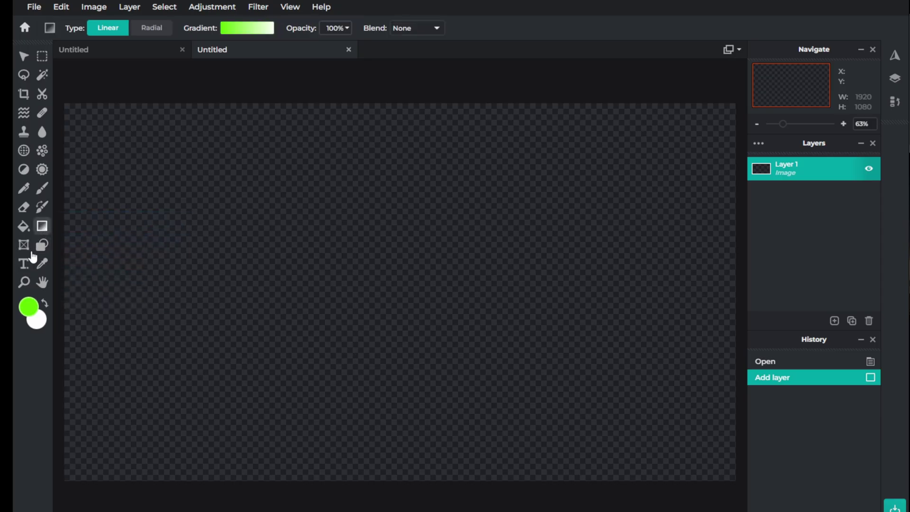
pyautogui.click(254, 28)
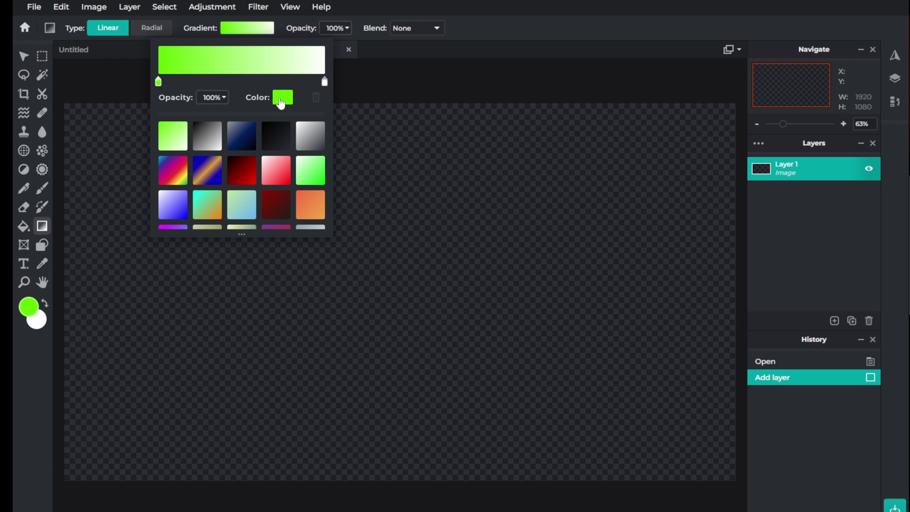
pyautogui.click(282, 99)
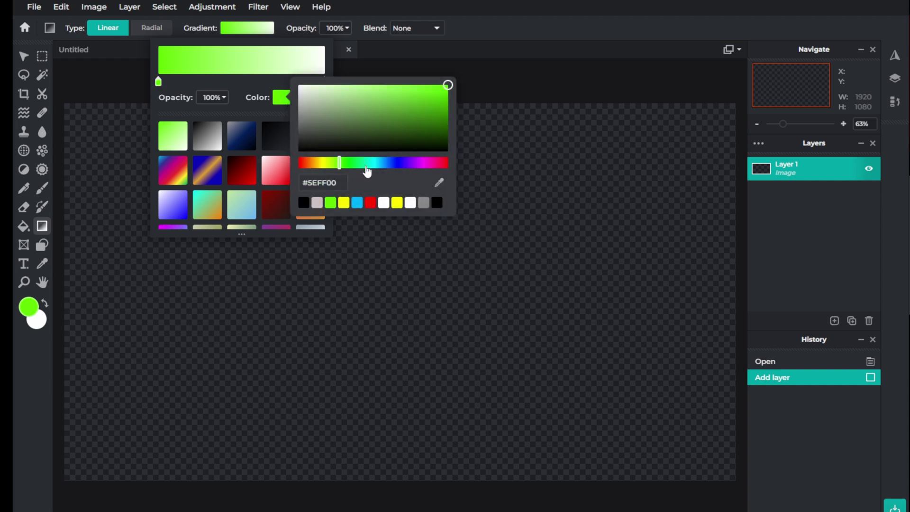
pyautogui.moveTo(367, 166)
pyautogui.mouseDown()
pyautogui.moveTo(386, 165)
pyautogui.moveTo(377, 169)
pyautogui.mouseUp()
# - Set the gradient's end color stop to yellow #FFFF00 and draw the linear gradient horizontally across the full canvas, cyan side first
pyautogui.click(325, 83)
pyautogui.click(284, 100)
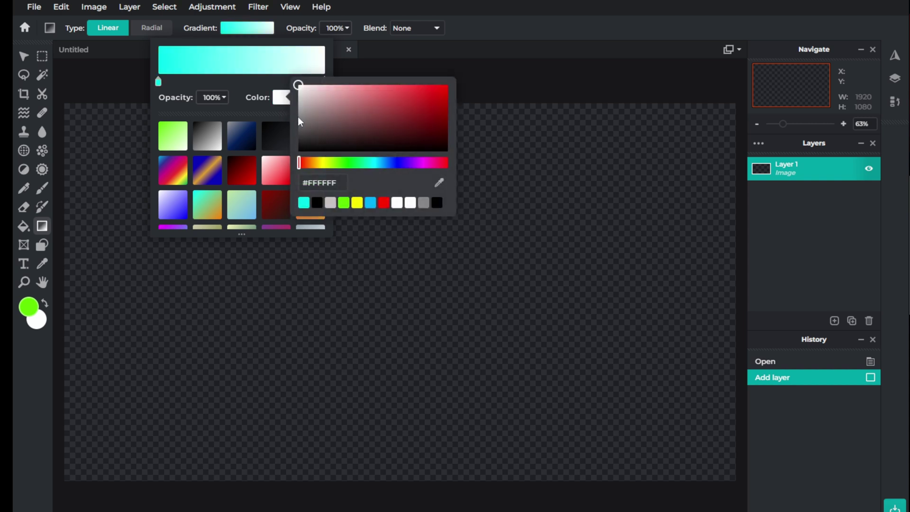
pyautogui.click(324, 163)
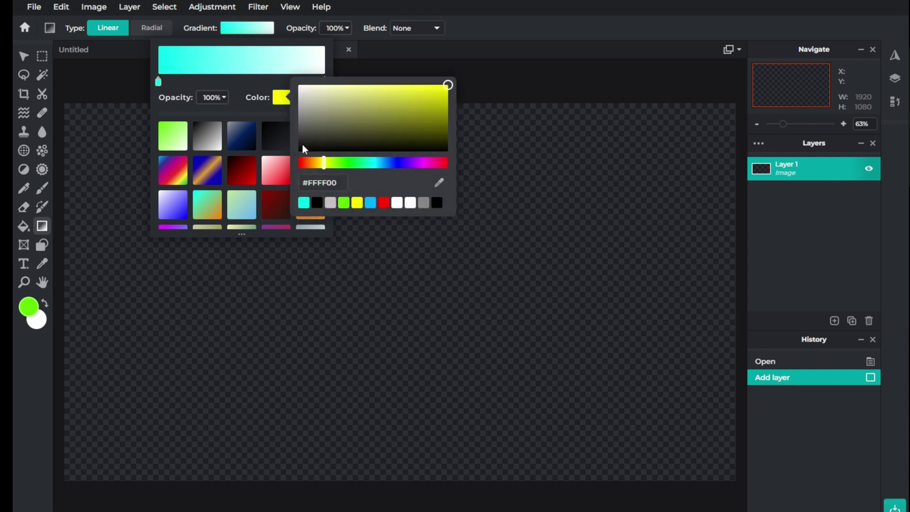
pyautogui.click(265, 118)
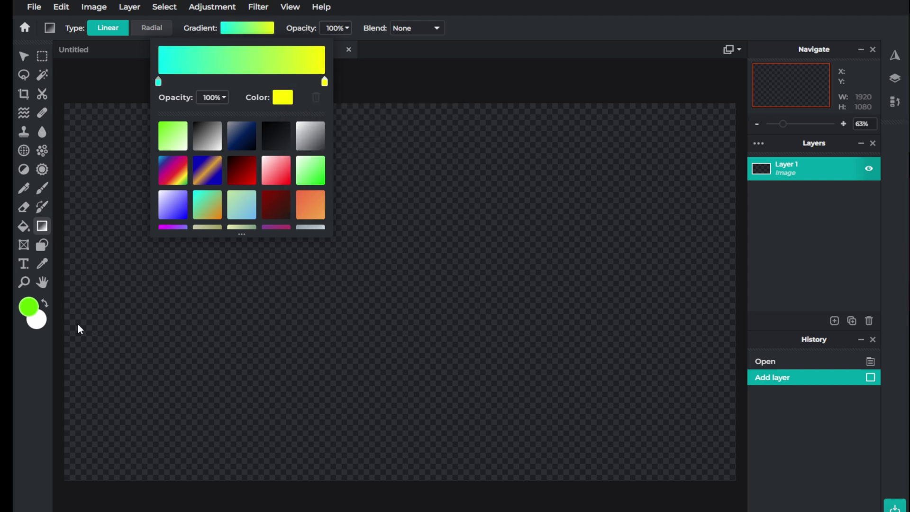
pyautogui.click(86, 287)
pyautogui.moveTo(83, 268); pyautogui.dragTo(714, 268)
# - Move the cyan and yellow stops closer together and redraw the gradient across the canvas for a narrower blend near the middle
pyautogui.click(242, 29)
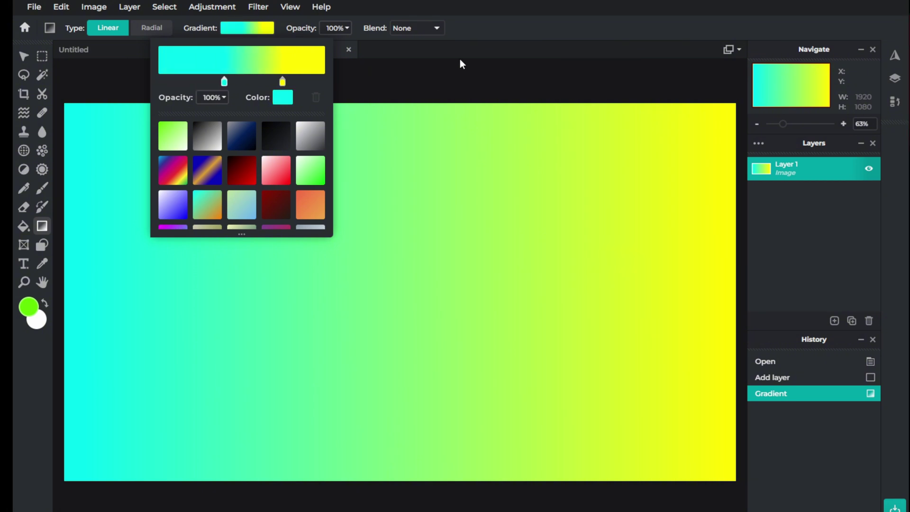
pyautogui.click(477, 41)
pyautogui.moveTo(74, 284); pyautogui.dragTo(710, 285)
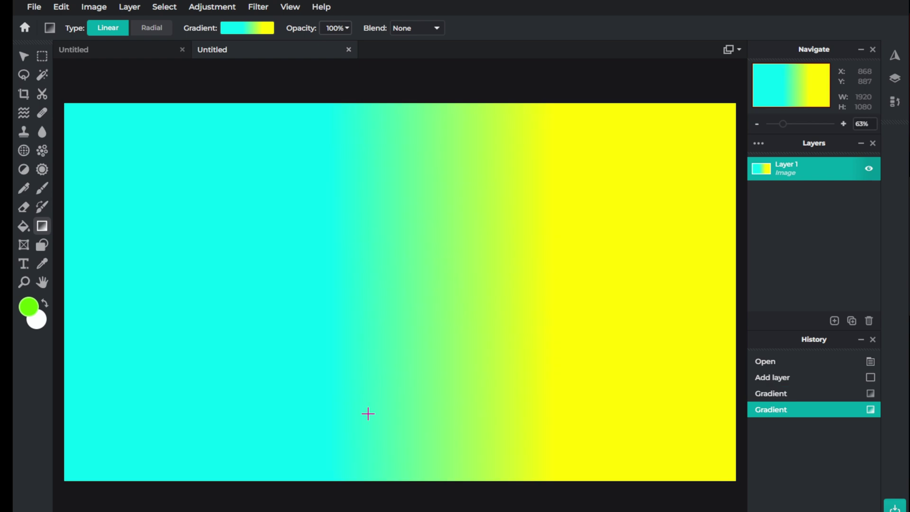
pyautogui.click(241, 33)
pyautogui.moveTo(77, 281); pyautogui.dragTo(258, 281)
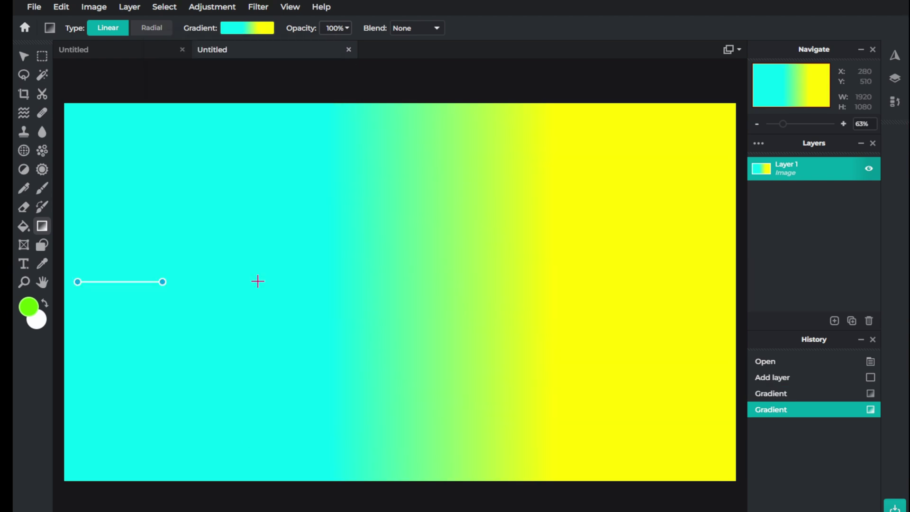
pyautogui.moveTo(677, 280); pyautogui.dragTo(719, 280)
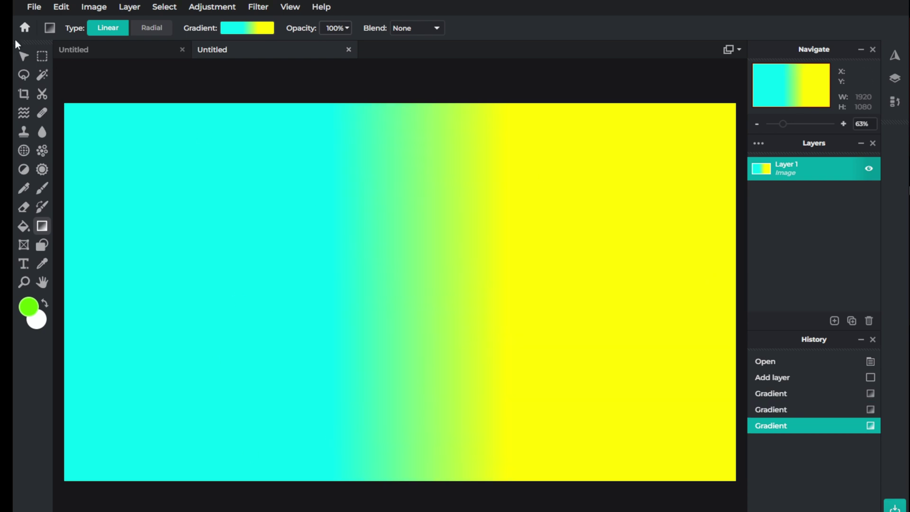
# - Export the cyan-to-yellow gradient image as a PNG named Gradient in the facecam project folder
pyautogui.click(27, 8)
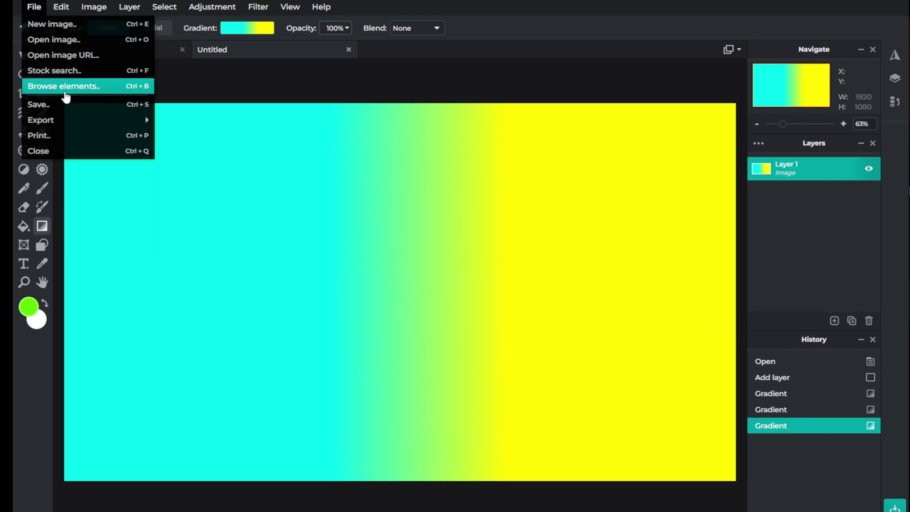
pyautogui.moveTo(74, 120)
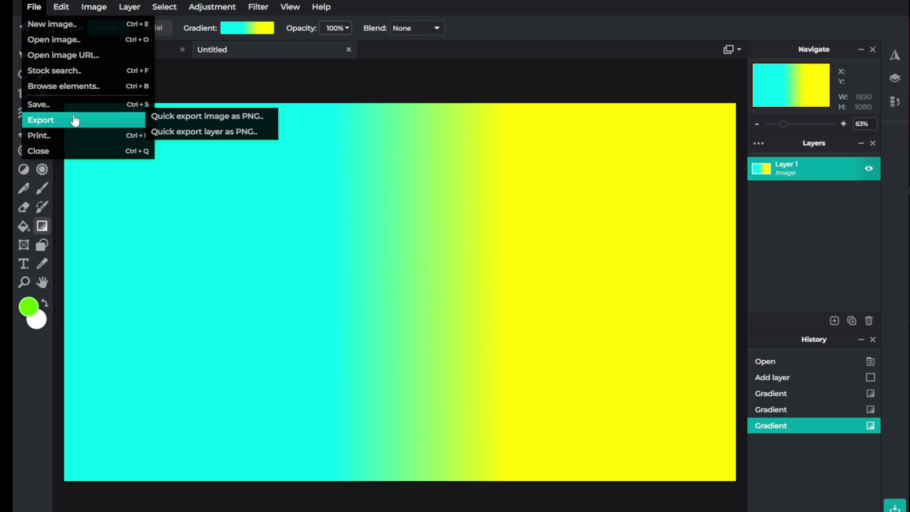
pyautogui.click(215, 122)
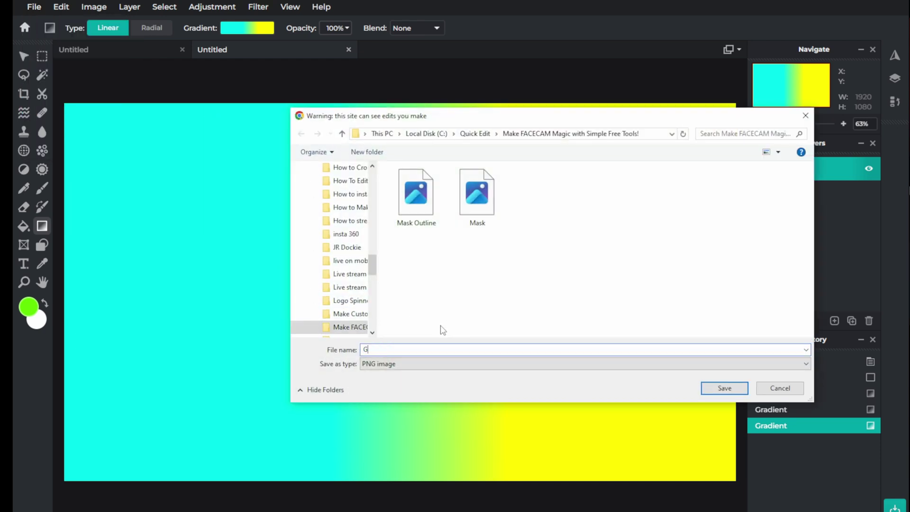
pyautogui.click(724, 389)
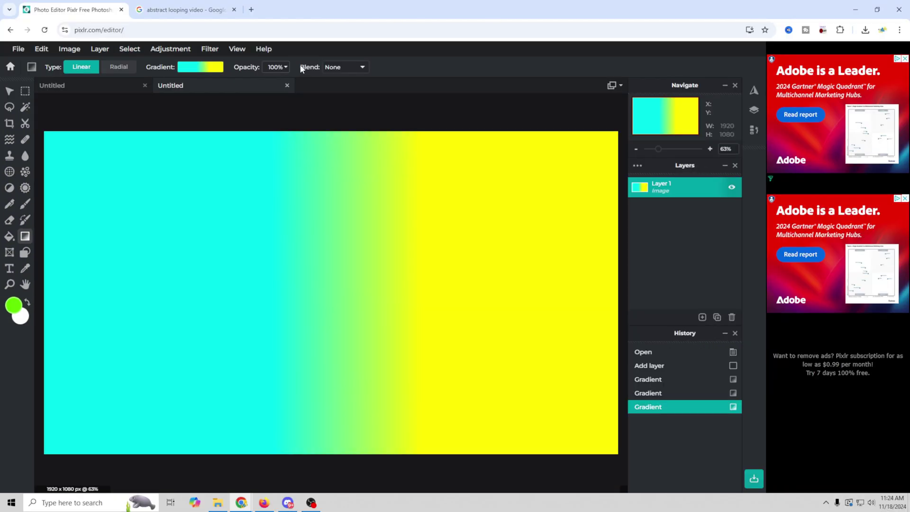
# - From the Google results for "abstract looping video", open Pixabay's free abstract background videos and narrow them to the loop category
pyautogui.click(189, 10)
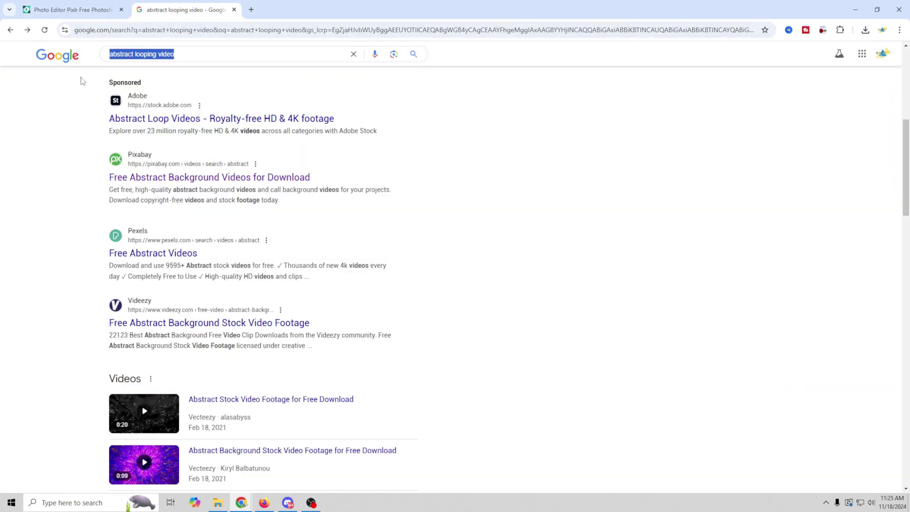
pyautogui.scroll(7, 64, 223)
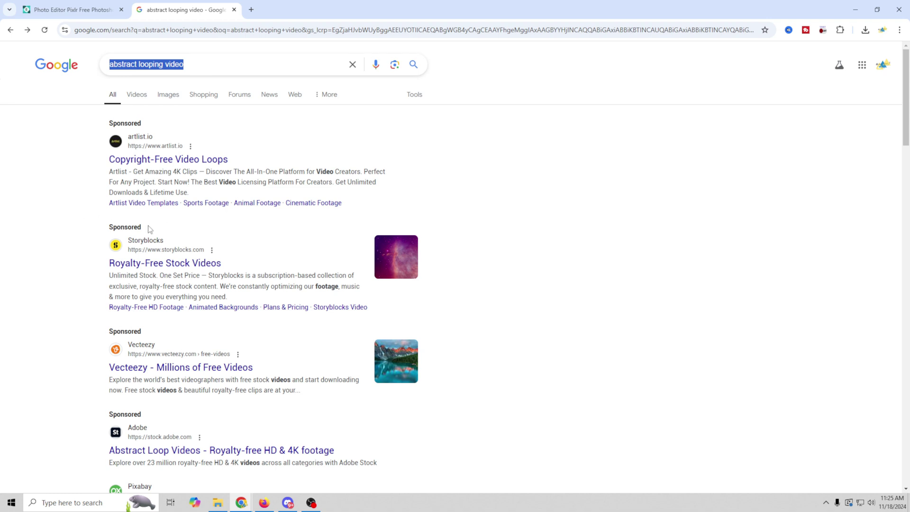
pyautogui.scroll(-3, 78, 249)
pyautogui.scroll(-4, 177, 271)
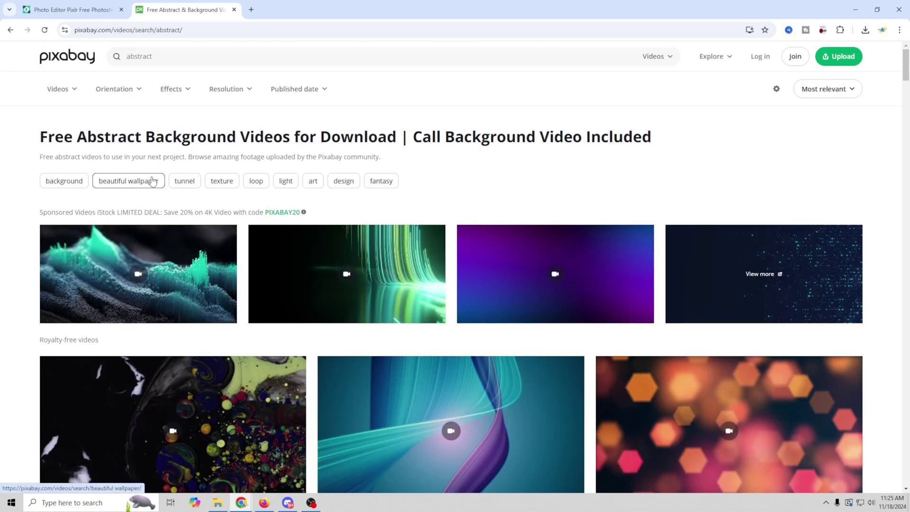
pyautogui.click(259, 182)
pyautogui.scroll(-6, 509, 190)
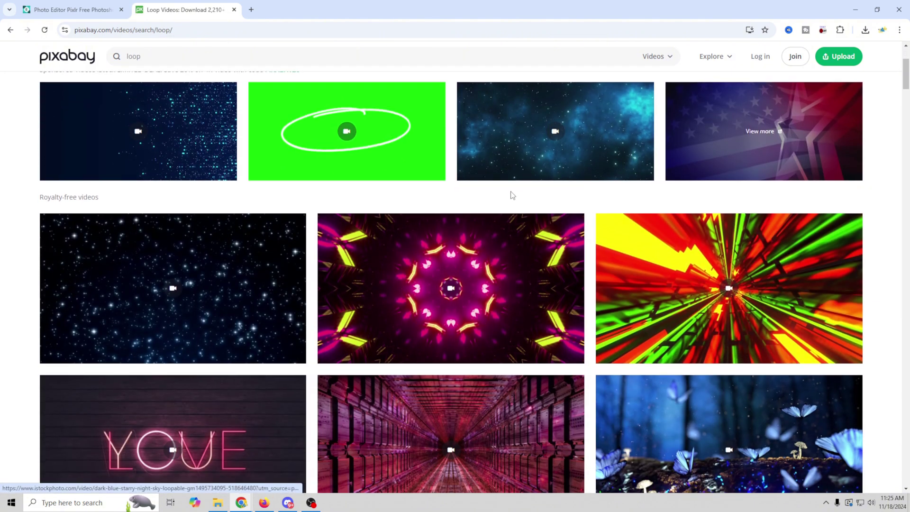
# - Open the pinkish-purple tunnel vj loop clip, check its download resolutions, and return to the loop results
pyautogui.scroll(-6, 510, 190)
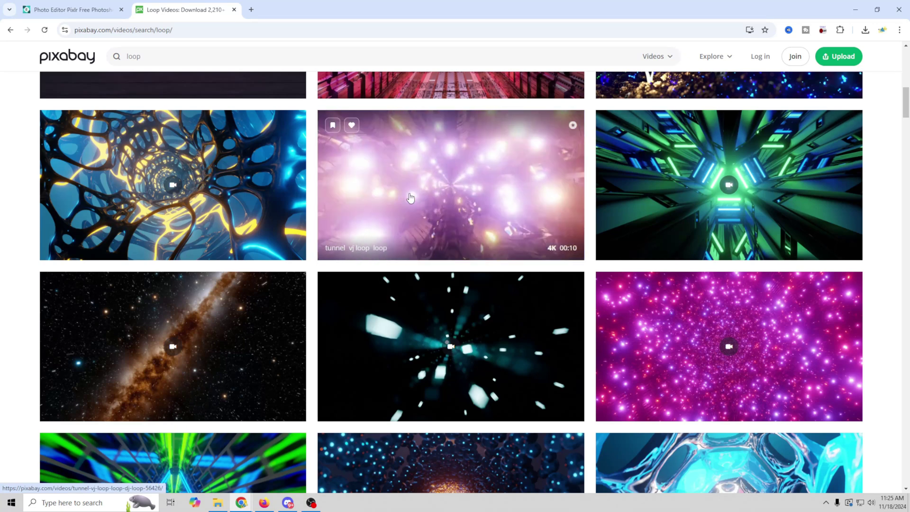
pyautogui.click(477, 203)
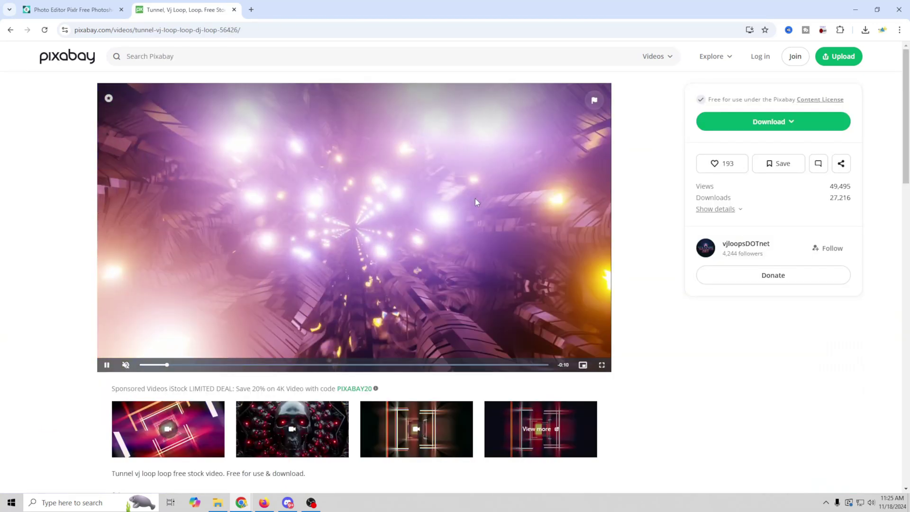
pyautogui.click(788, 124)
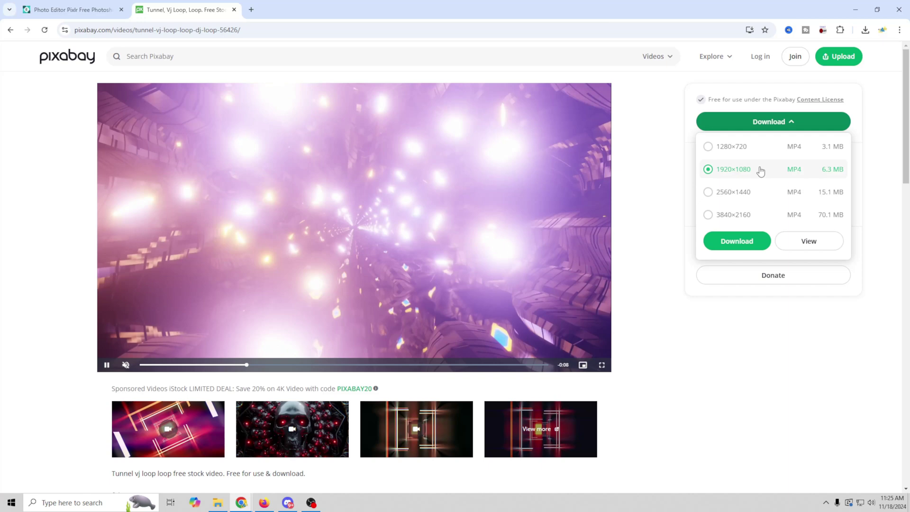
pyautogui.click(758, 215)
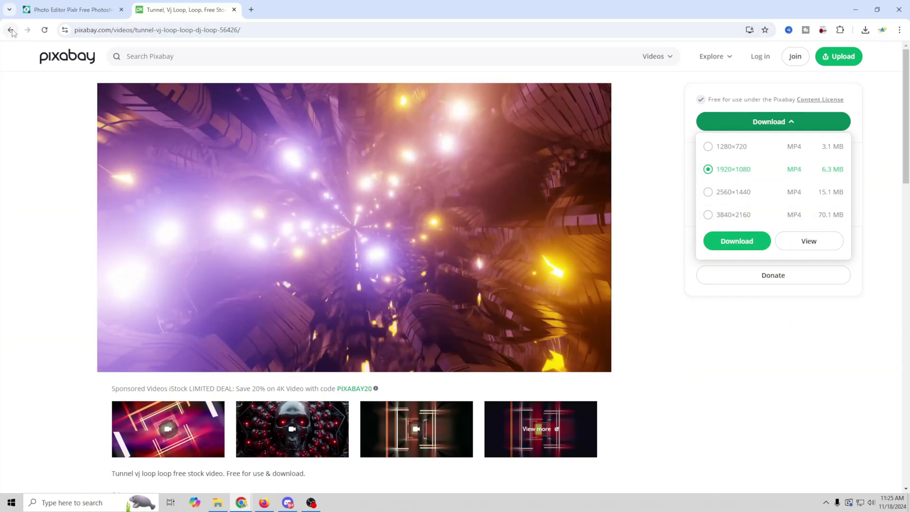
pyautogui.click(11, 30)
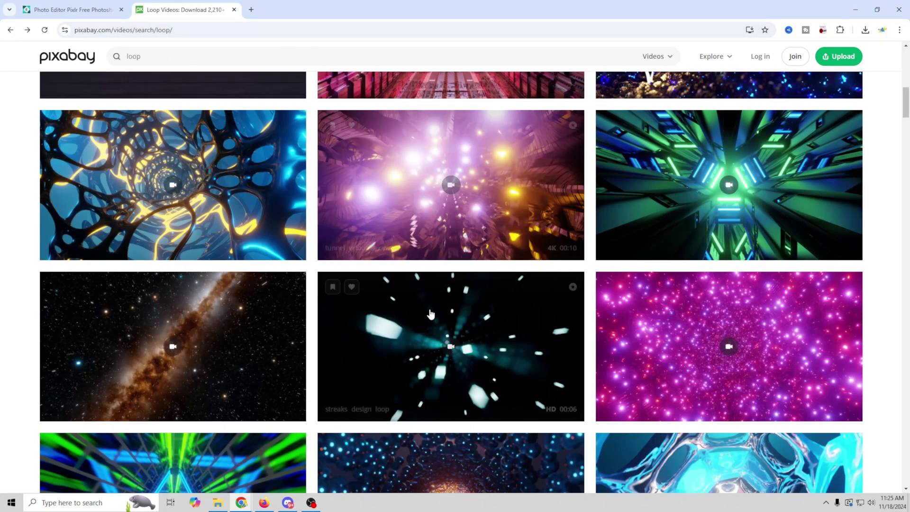
# - Browse the loop results and preview several of the animated tunnel clips to choose a background video
pyautogui.moveTo(714, 205)
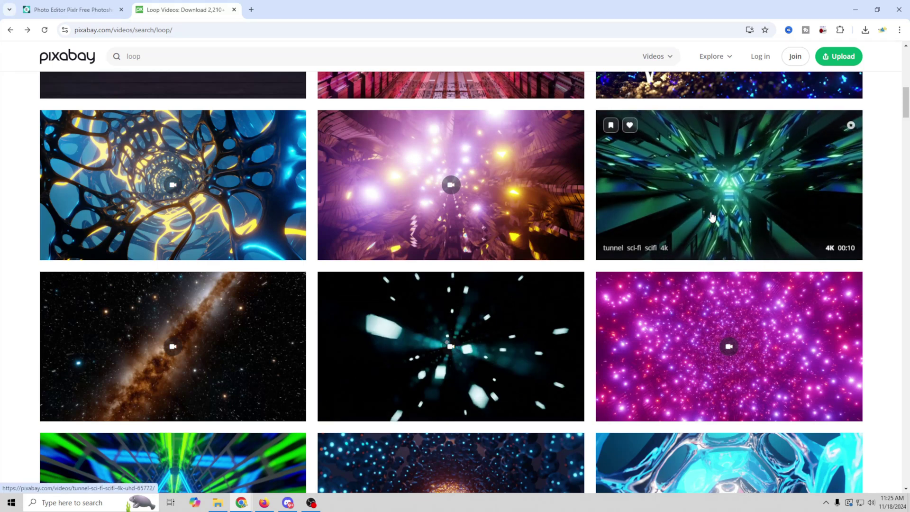
pyautogui.scroll(-2, 712, 217)
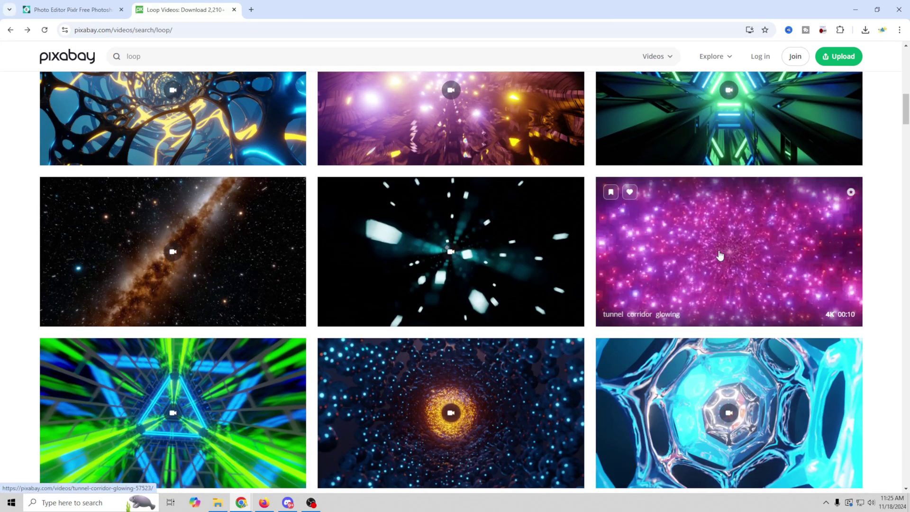
pyautogui.scroll(-2, 719, 255)
pyautogui.moveTo(426, 291)
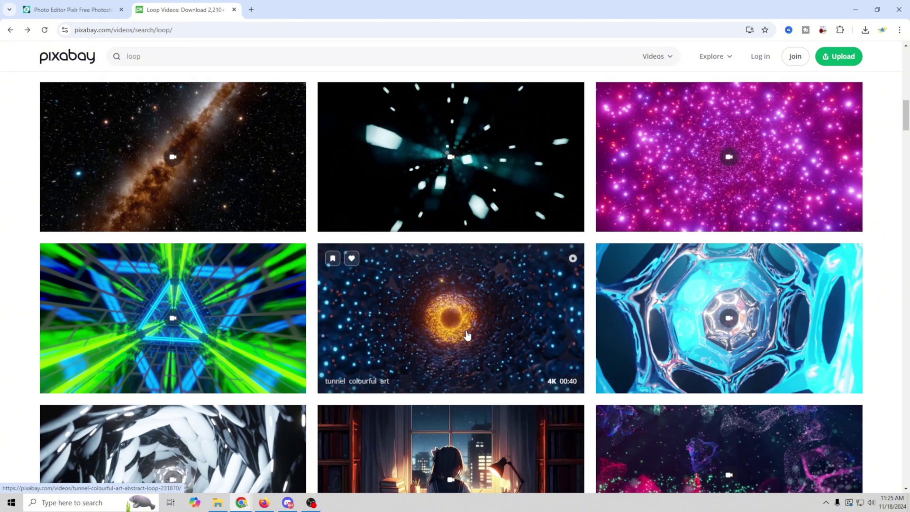
pyautogui.moveTo(192, 335)
pyautogui.scroll(-3, 192, 336)
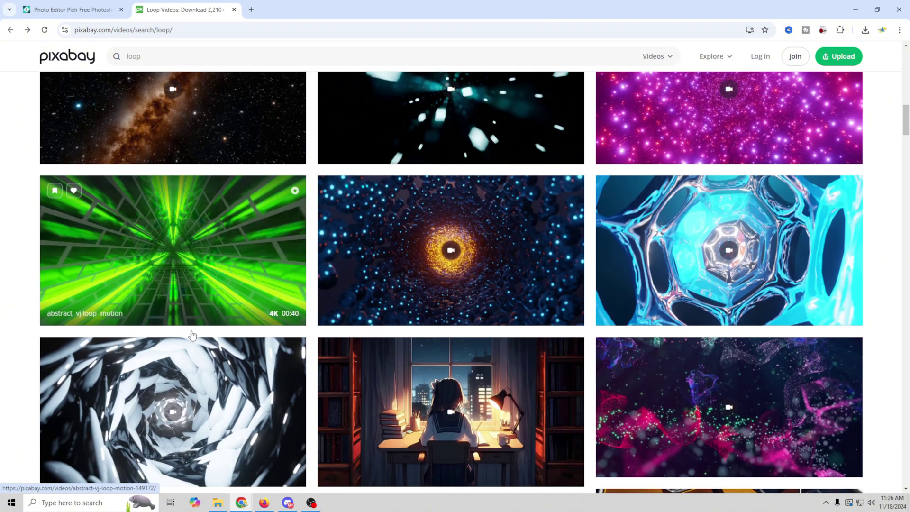
pyautogui.moveTo(158, 321)
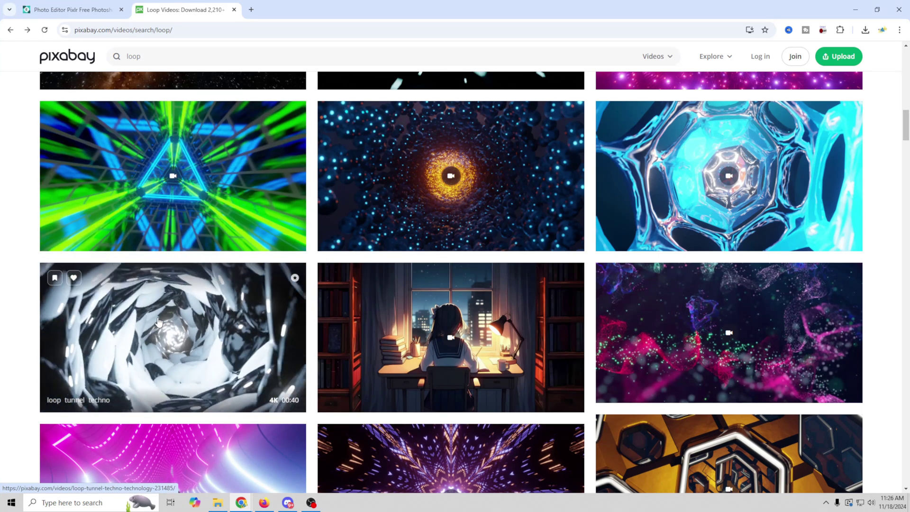
pyautogui.moveTo(763, 219)
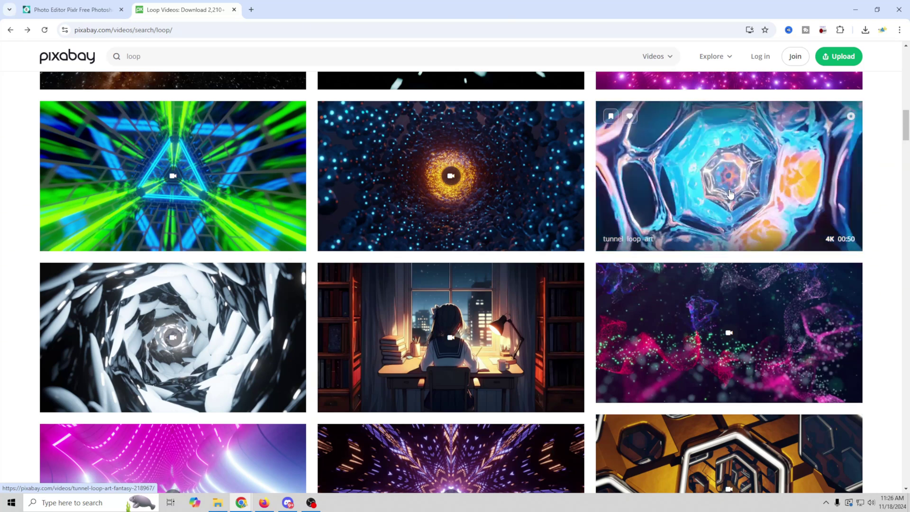
# - Download the blue glassy "tunnel loop art" clip at 1920×1080, check the recent downloads, and dismiss the thank-you popup
pyautogui.click(706, 202)
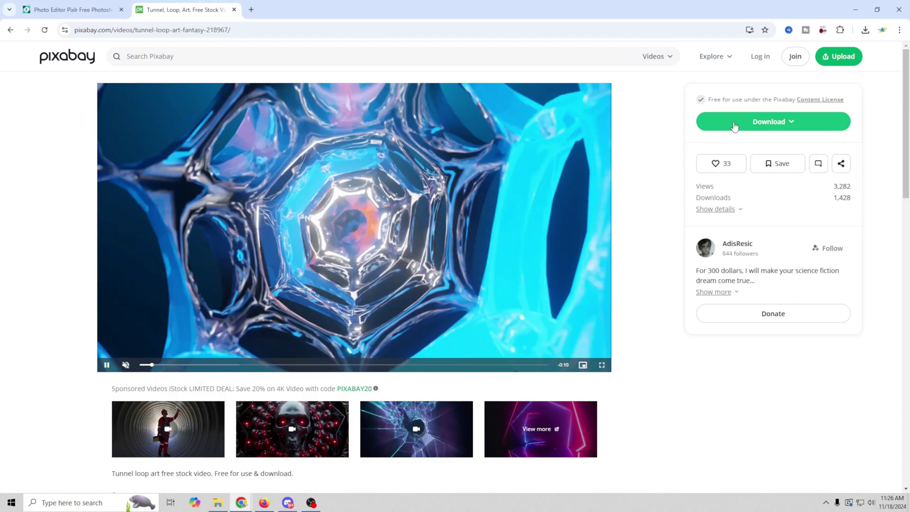
pyautogui.click(733, 126)
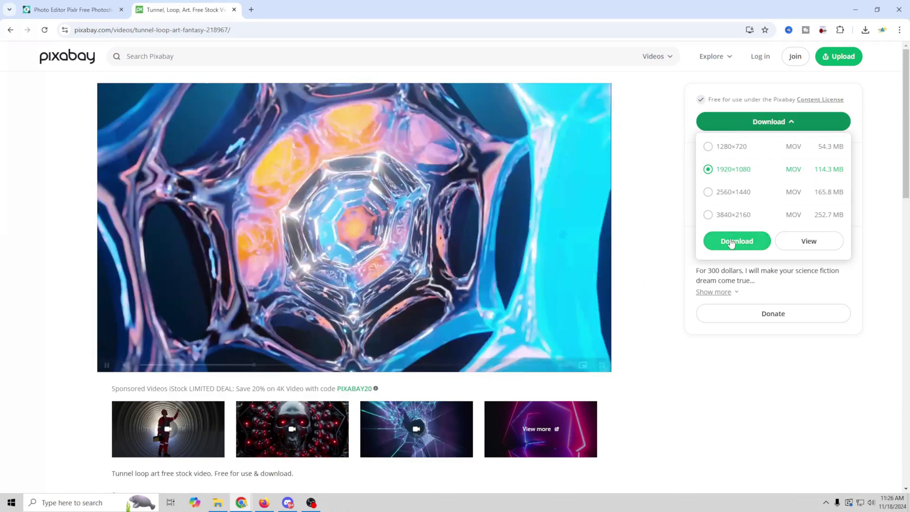
pyautogui.click(727, 239)
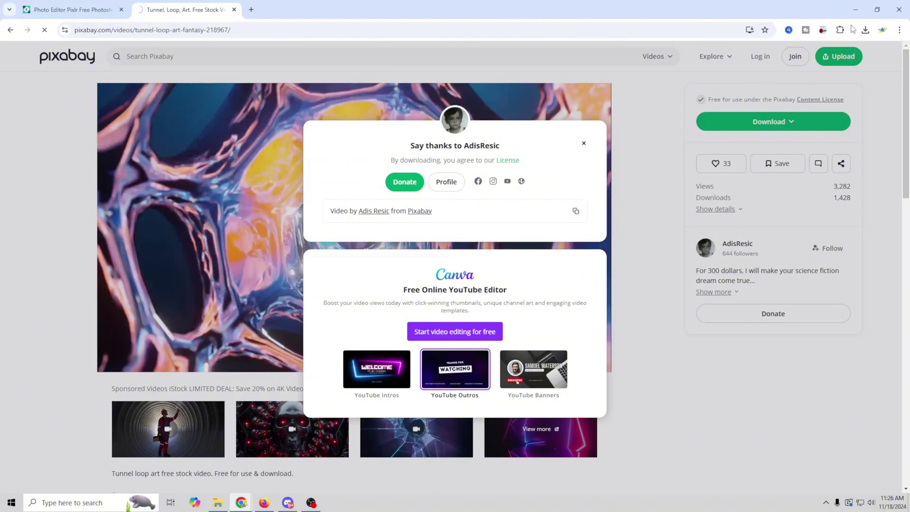
pyautogui.click(865, 29)
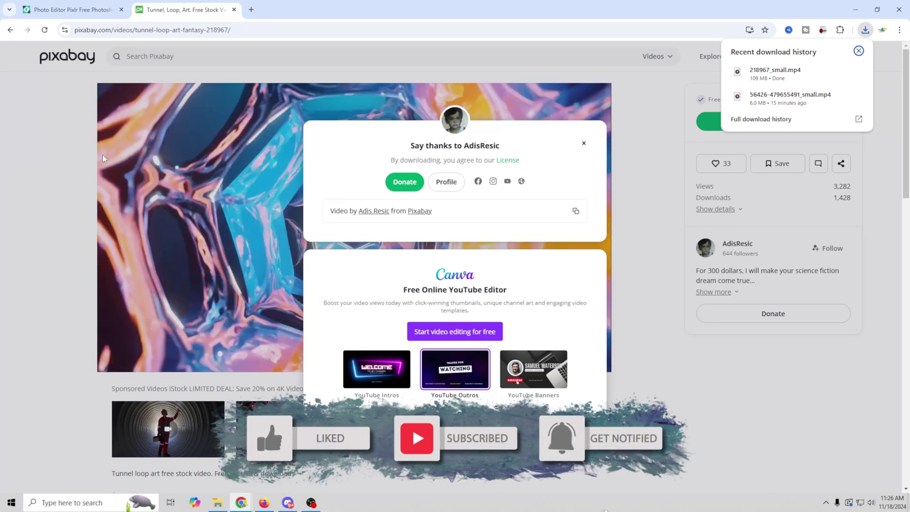
pyautogui.click(584, 143)
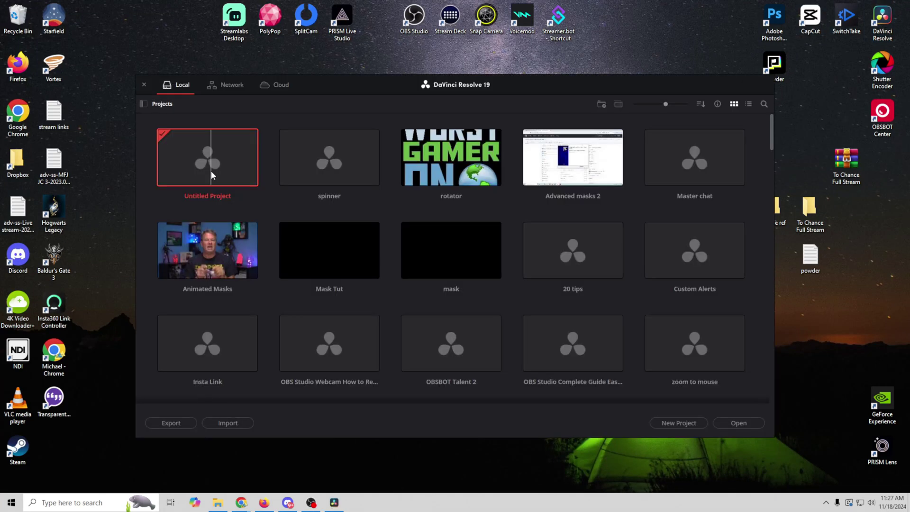
# - In DaVinci Resolve, open the Untitled Project and import the Gradient image from the project folder into the media pool
pyautogui.doubleClick(211, 170)
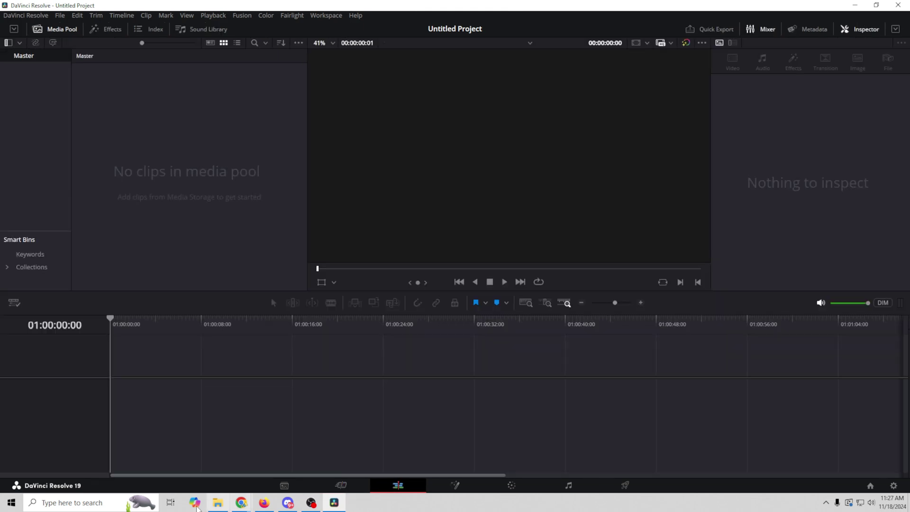
pyautogui.click(218, 503)
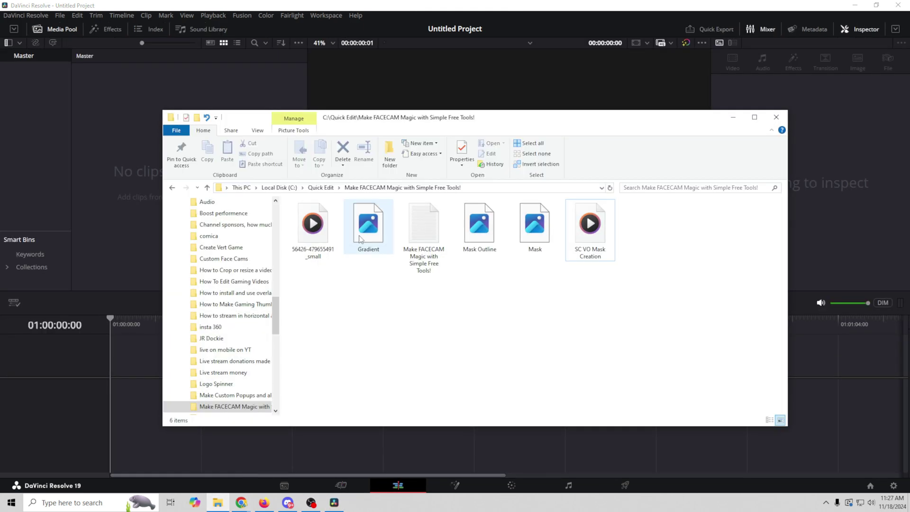
pyautogui.moveTo(360, 238); pyautogui.dragTo(152, 200)
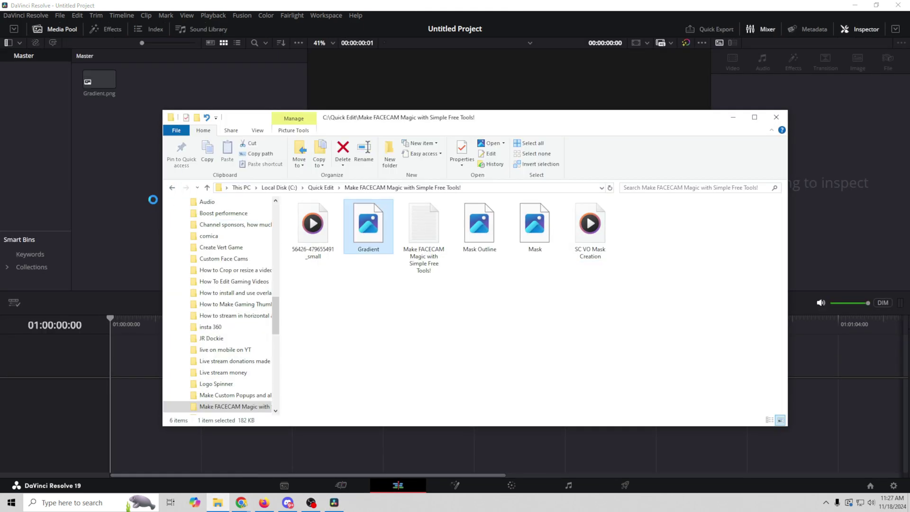
# - Place Gradient.png at the start of a new timeline, extend the clip to 10 seconds, and save the project
pyautogui.click(366, 10)
pyautogui.moveTo(99, 79); pyautogui.dragTo(113, 404)
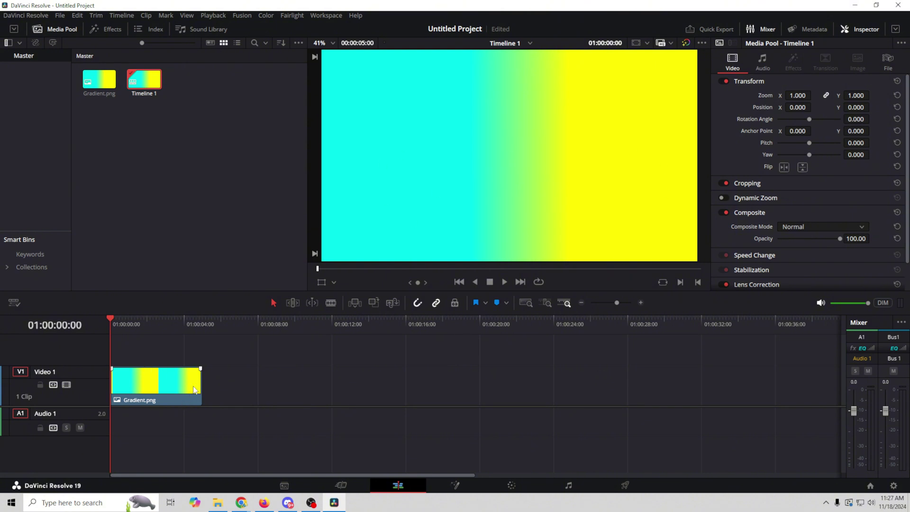
pyautogui.moveTo(202, 379); pyautogui.dragTo(295, 387)
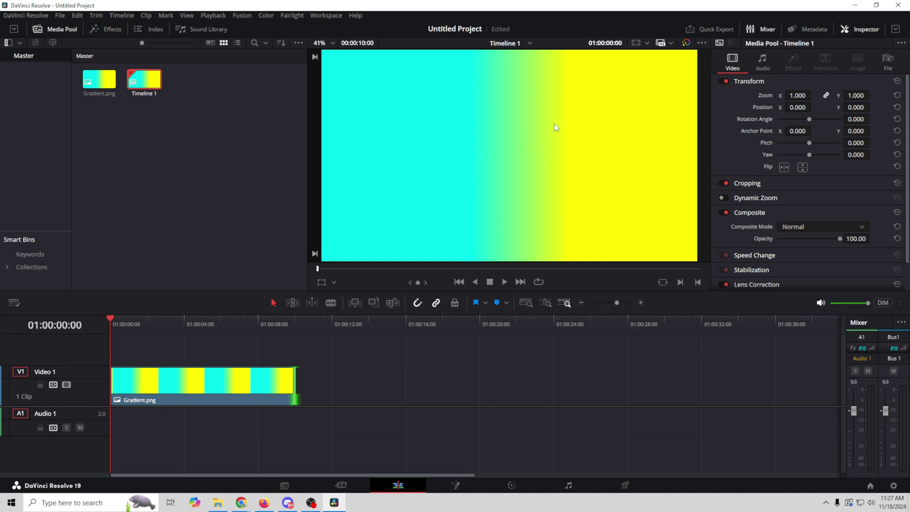
pyautogui.hotkey('ctrl', 's')
# - Keyframe the gradient clip's Rotation Angle from 0 at its start to 360 at the 10-second end, and save the project
pyautogui.click(152, 388)
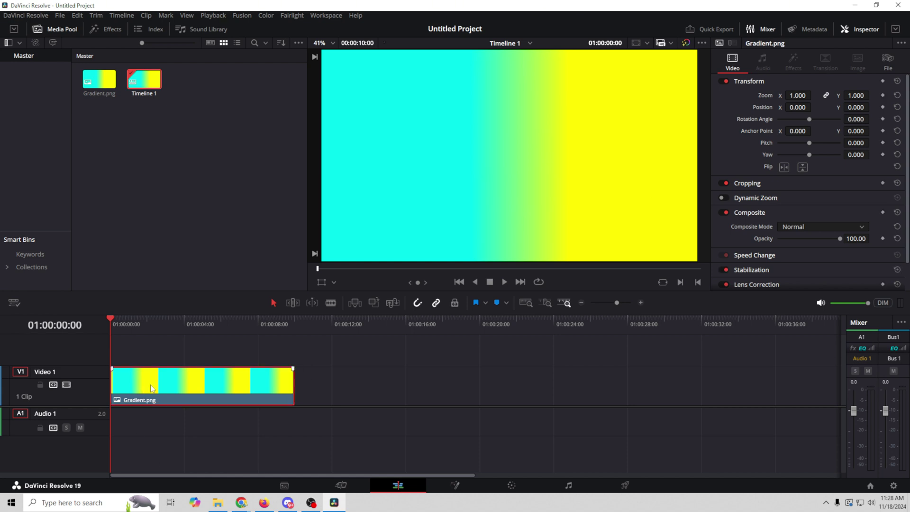
pyautogui.click(882, 119)
pyautogui.moveTo(109, 316); pyautogui.dragTo(241, 318)
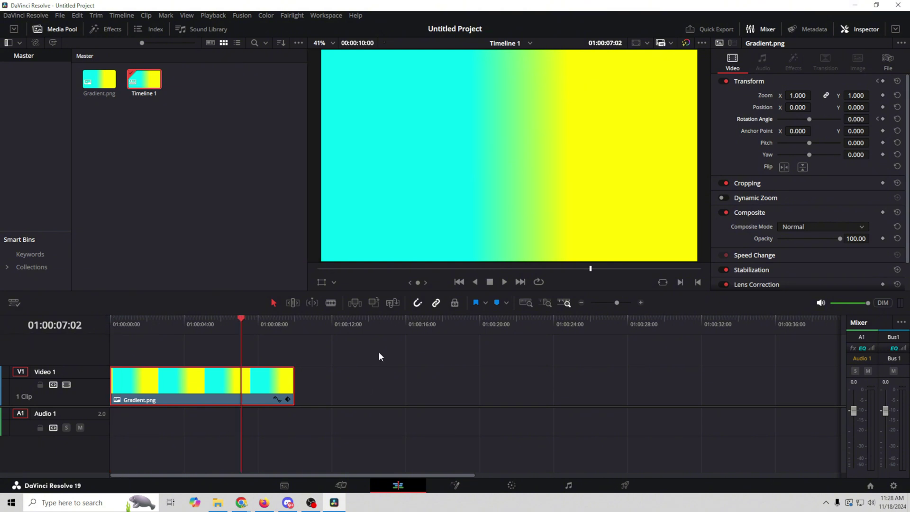
pyautogui.click(520, 282)
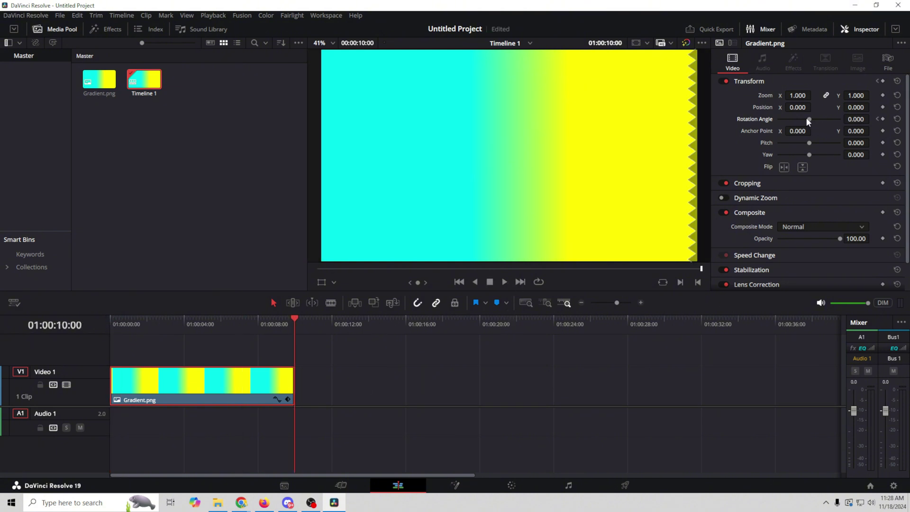
pyautogui.moveTo(809, 118); pyautogui.dragTo(841, 121)
pyautogui.hotkey('ctrl', 's')
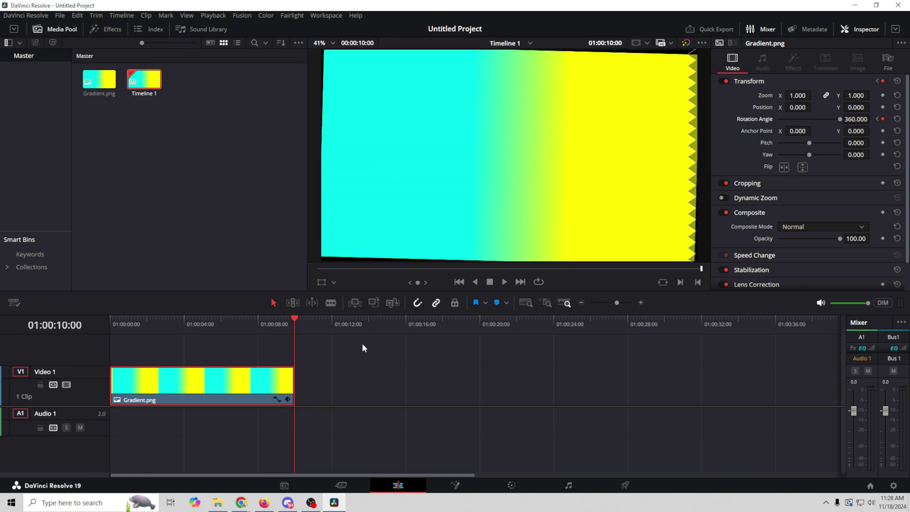
# - Show the gradient clip's Transform keyframes on the timeline and move the end keyframe slightly earlier, inside the clip
pyautogui.click(287, 399)
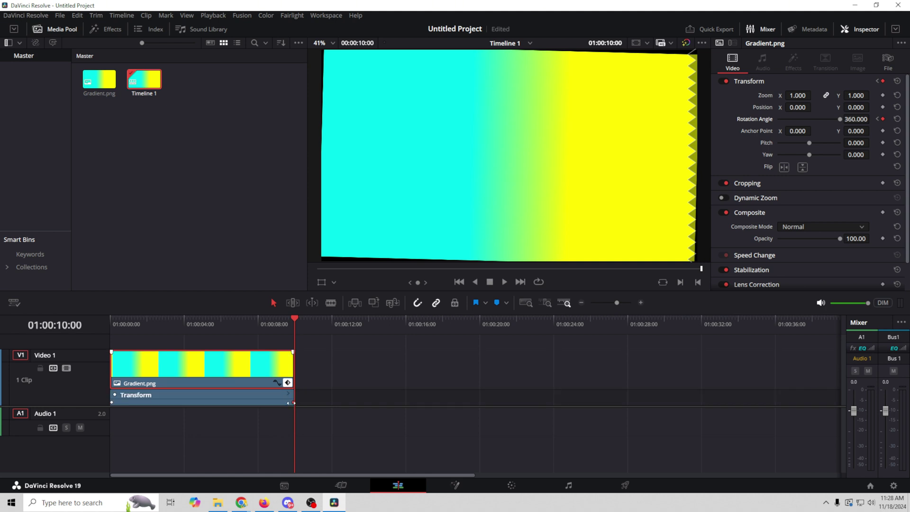
pyautogui.moveTo(293, 403); pyautogui.dragTo(289, 402)
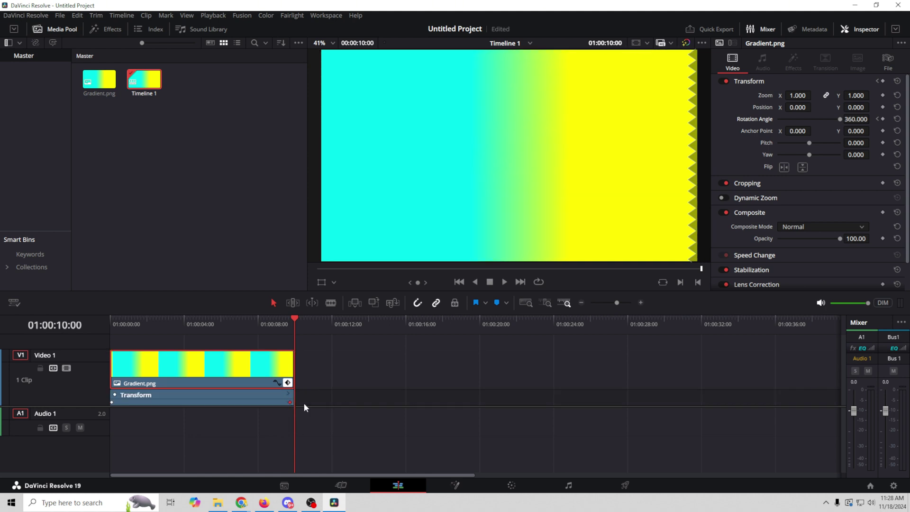
# - Move the gradient clip's end Transform keyframe right next to the end of the clip
pyautogui.moveTo(617, 303); pyautogui.dragTo(629, 303)
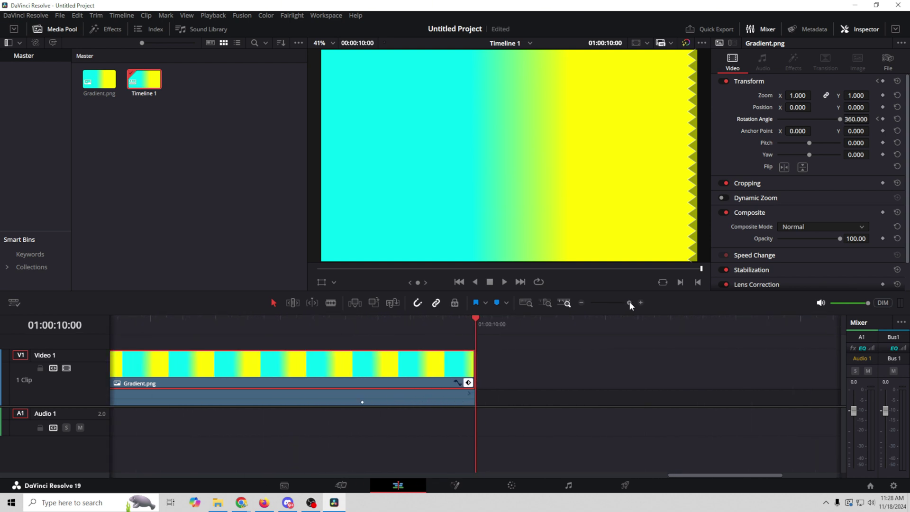
pyautogui.moveTo(362, 402); pyautogui.dragTo(460, 402)
# - Set the gradient clip's Zoom to 2.090 on both axes so it fills the frame mid-rotation, and check another frame
pyautogui.moveTo(475, 323); pyautogui.dragTo(386, 349)
pyautogui.moveTo(629, 303); pyautogui.dragTo(613, 311)
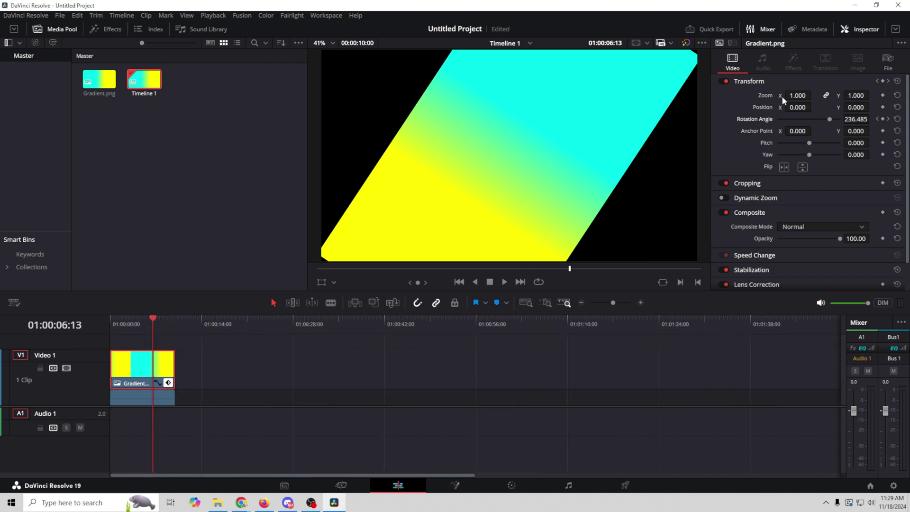
pyautogui.moveTo(796, 96); pyautogui.dragTo(813, 95)
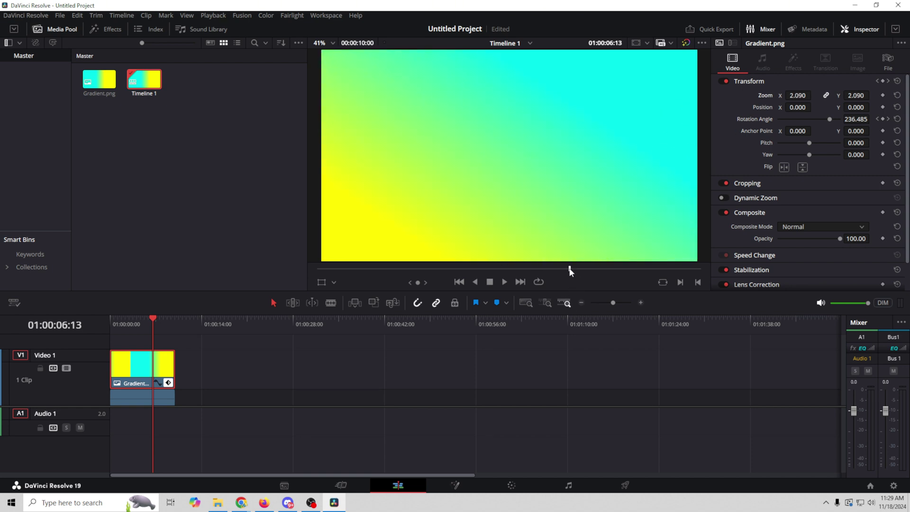
pyautogui.moveTo(569, 269); pyautogui.dragTo(589, 271)
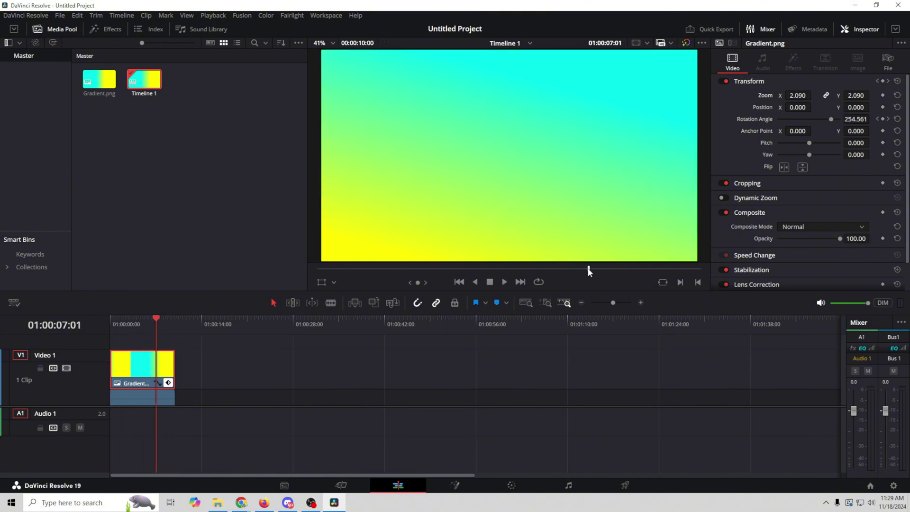
# - Turn on looped playback and play the rotating gradient from the start of the timeline
pyautogui.click(538, 282)
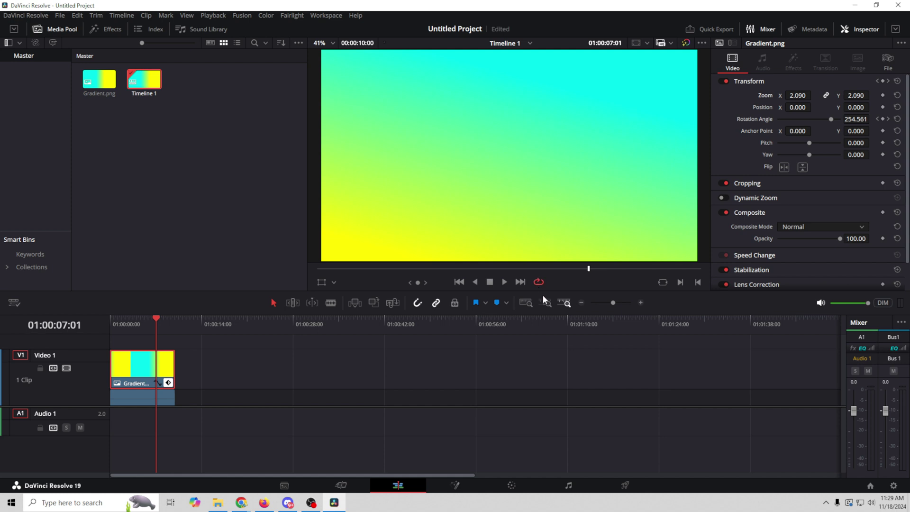
pyautogui.click(459, 281)
pyautogui.click(503, 281)
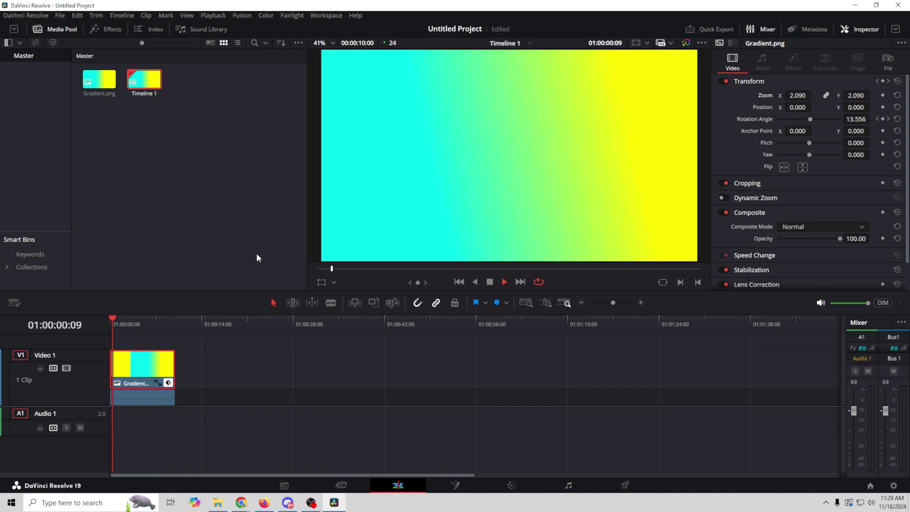
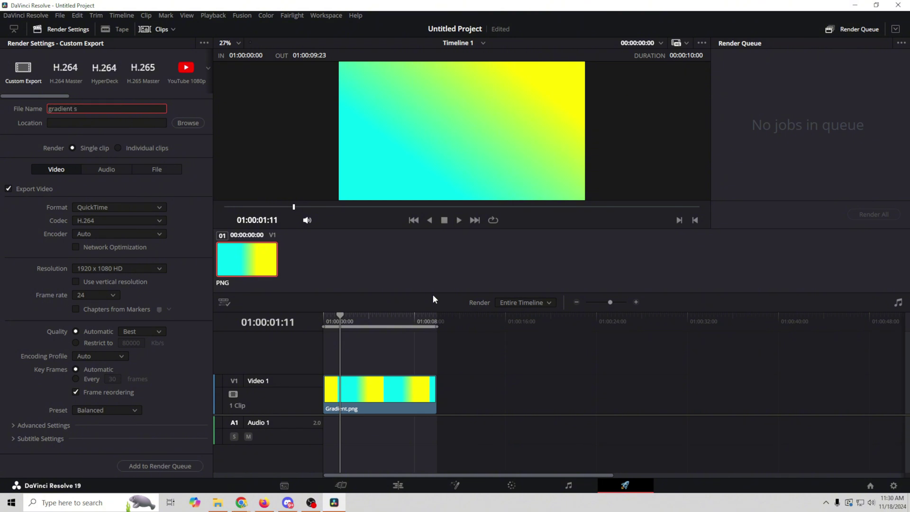
# - Render the timeline as gradient spin with the YouTube 1080p preset into the Make FACECAM Magic project folder
pyautogui.click(208, 68)
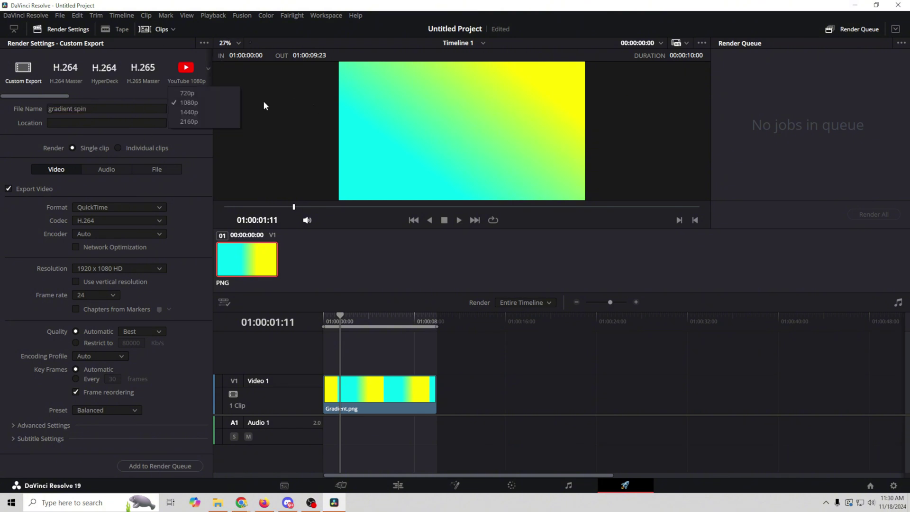
pyautogui.click(188, 103)
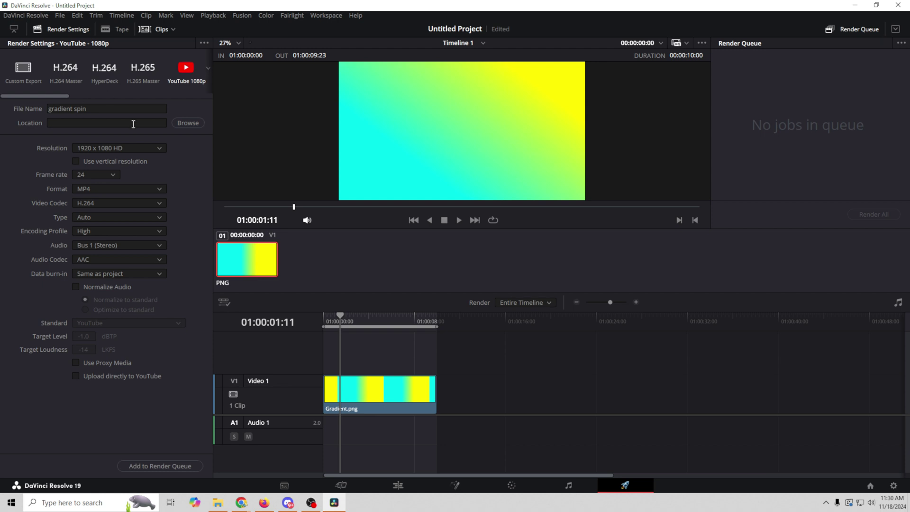
pyautogui.click(188, 122)
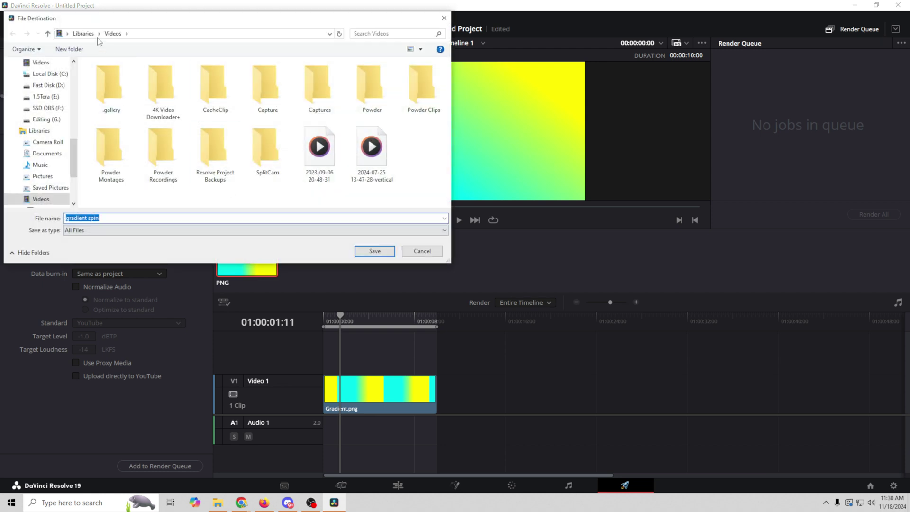
pyautogui.press('Escape')
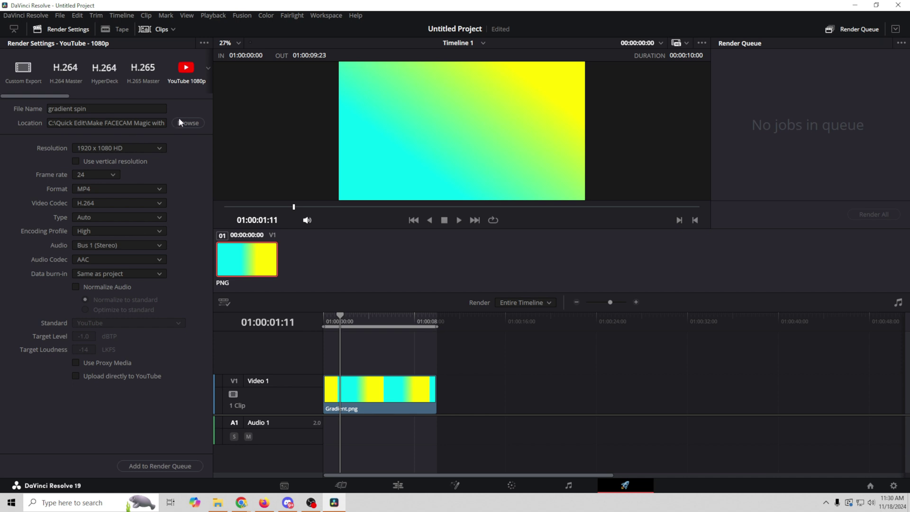
pyautogui.click(151, 465)
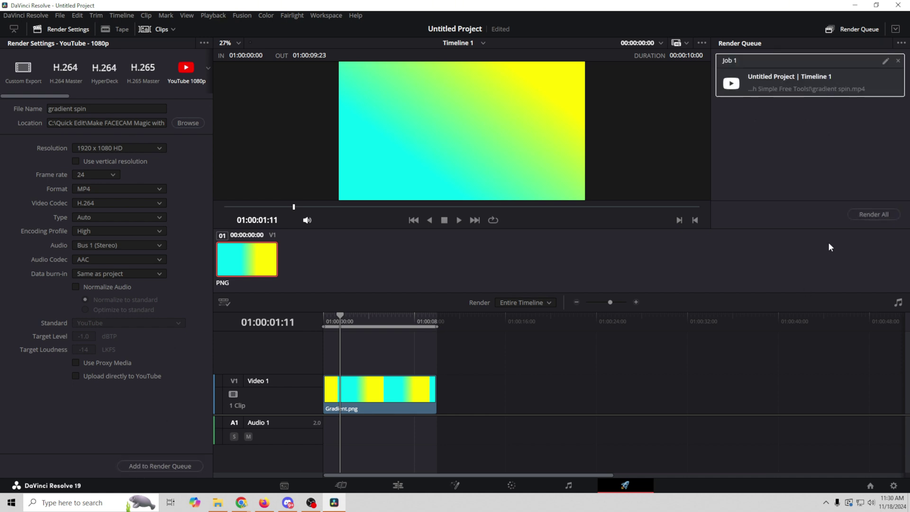
pyautogui.click(862, 215)
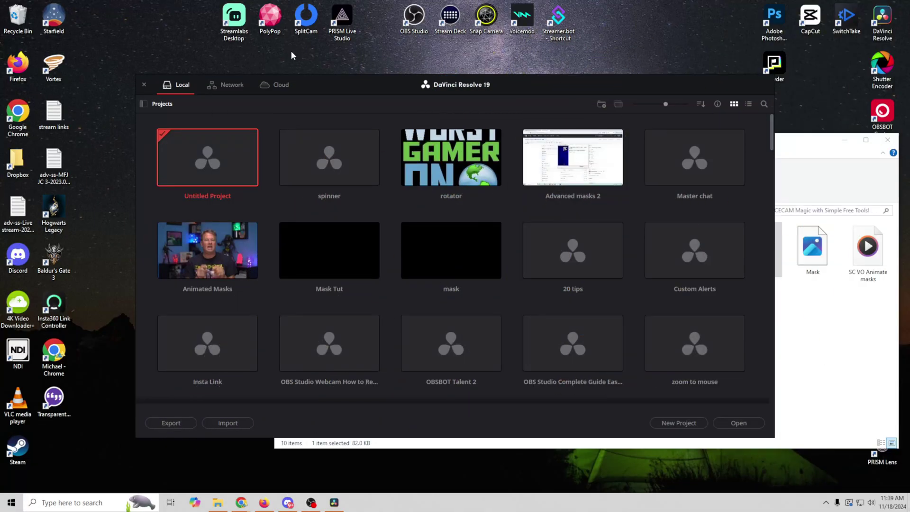
pyautogui.doubleClick(197, 160)
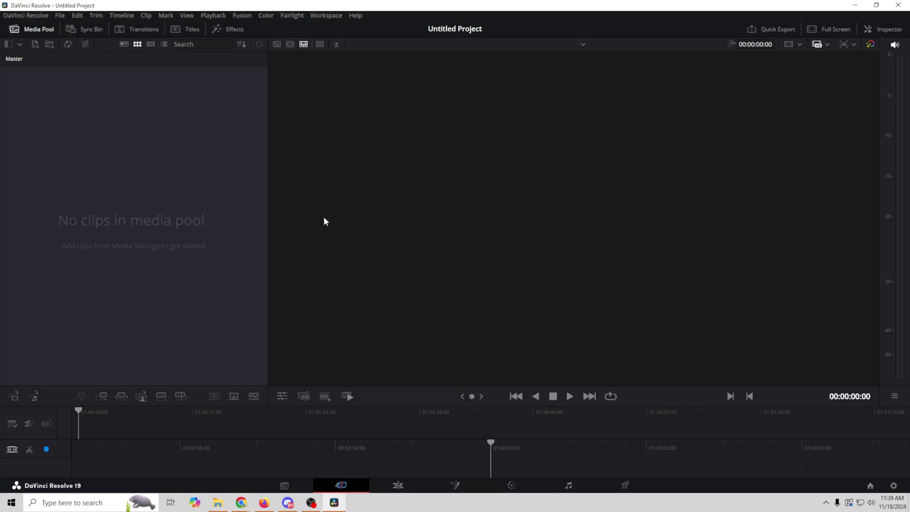
pyautogui.click(397, 485)
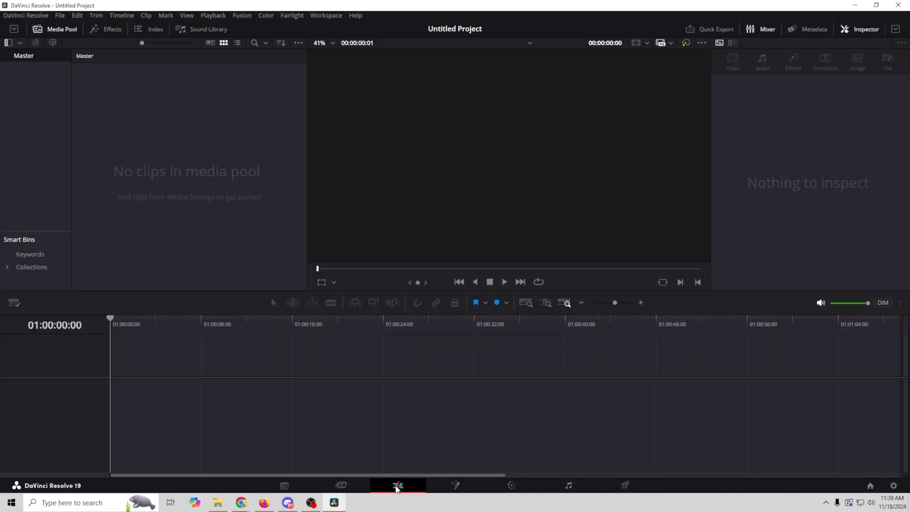
pyautogui.moveTo(222, 506)
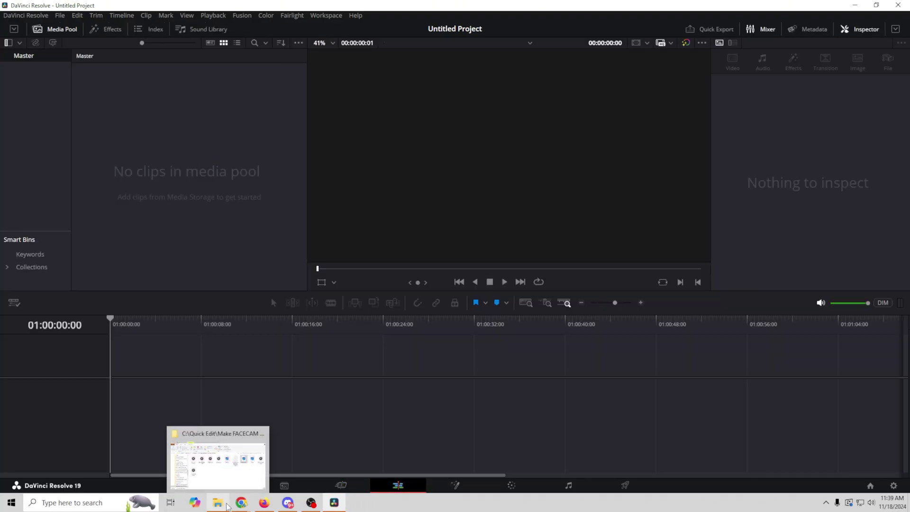
pyautogui.click(224, 504)
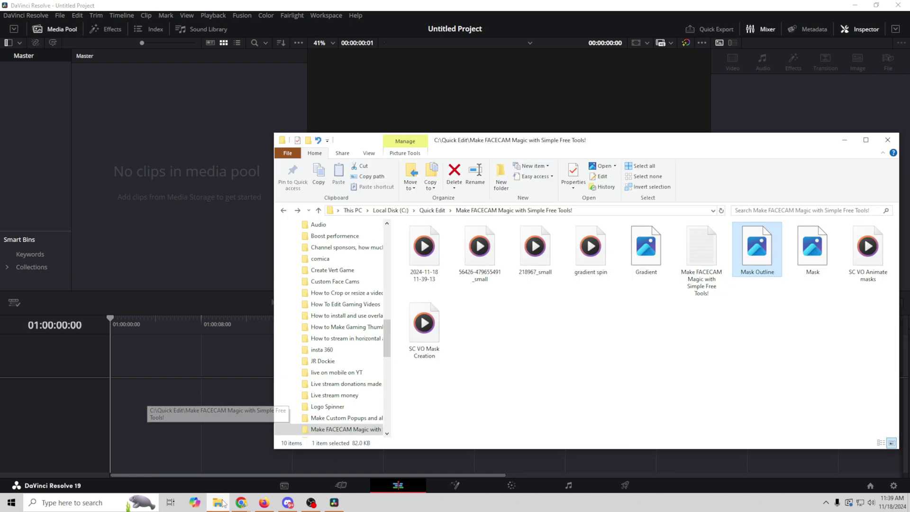
pyautogui.moveTo(480, 260); pyautogui.dragTo(134, 151)
pyautogui.click(455, 295)
pyautogui.moveTo(534, 247); pyautogui.dragTo(142, 182)
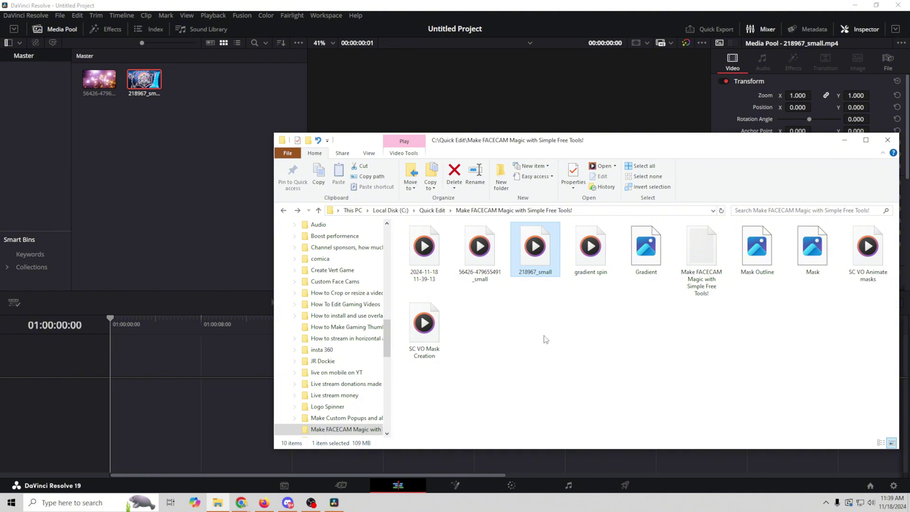
pyautogui.moveTo(590, 246); pyautogui.dragTo(114, 194)
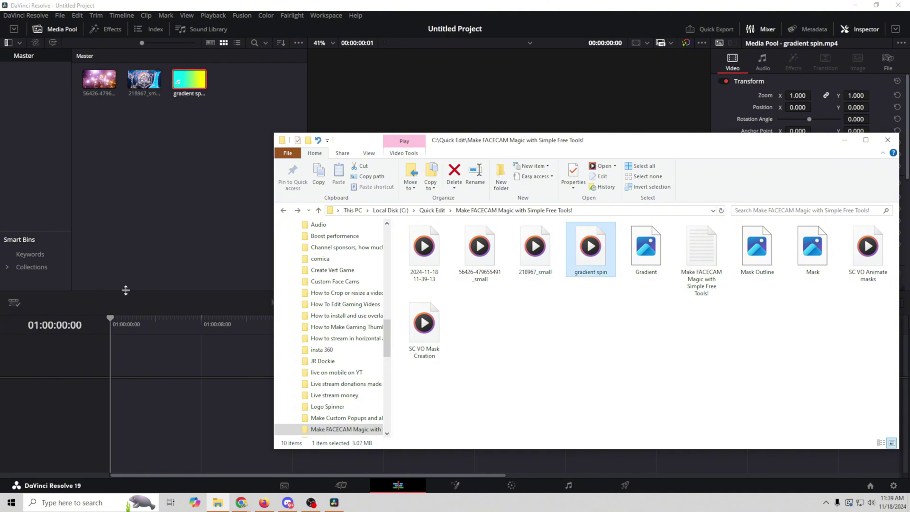
# - Place the gradient spin clip at the start of a new timeline
pyautogui.click(126, 290)
pyautogui.click(189, 79)
pyautogui.moveTo(189, 81); pyautogui.dragTo(131, 394)
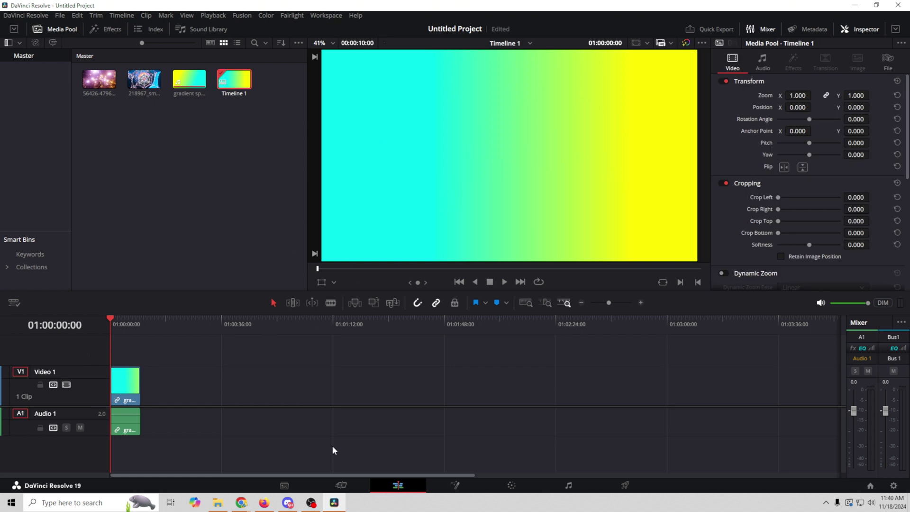
# - In Fusion, add Mask Outline.png and connect it as the mask of the gradient spin clip's MediaIn1 node
pyautogui.click(456, 486)
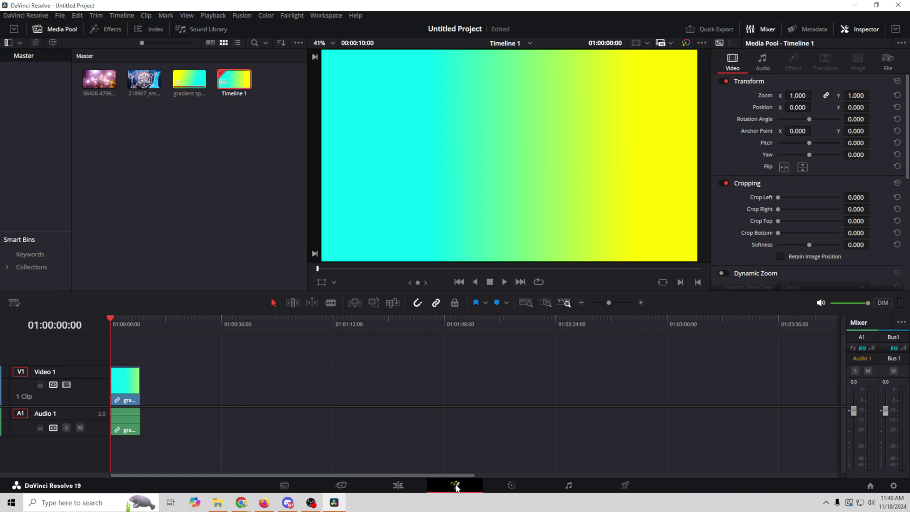
pyautogui.moveTo(388, 345); pyautogui.dragTo(222, 330)
pyautogui.hotkey('ctrl', 'a')
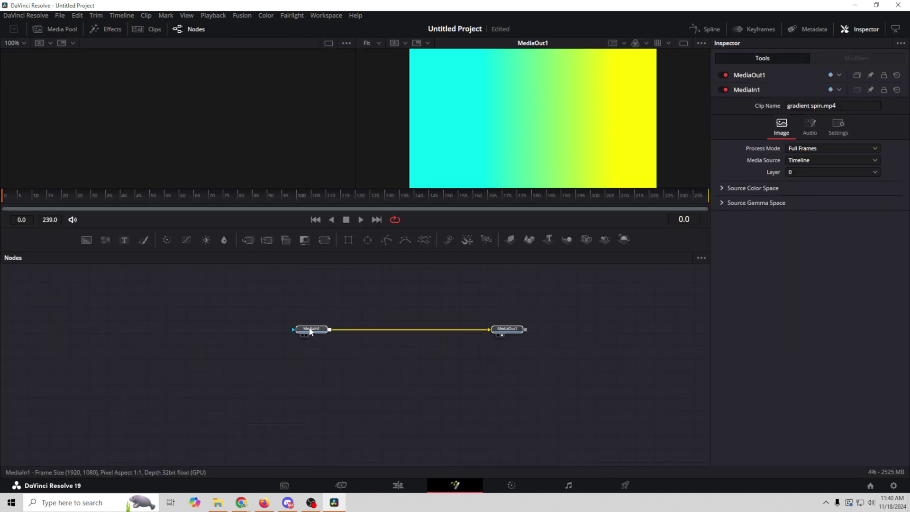
pyautogui.click(217, 502)
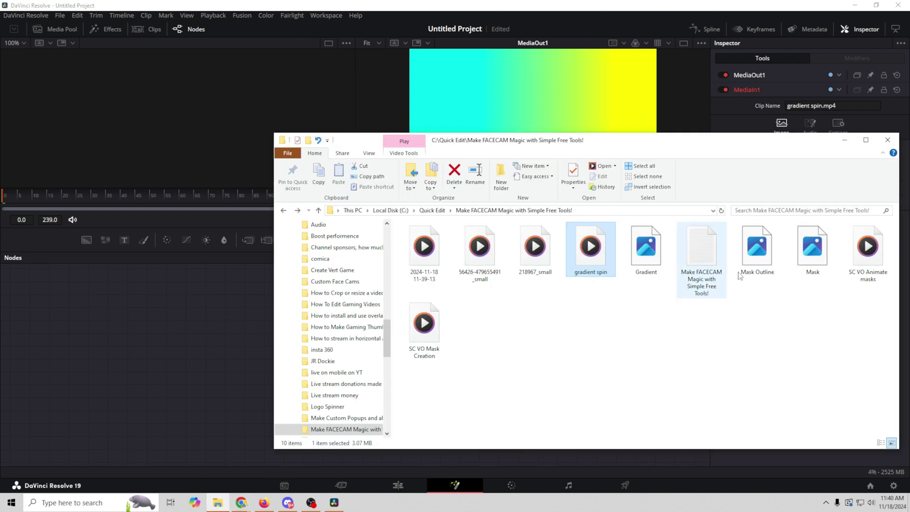
pyautogui.moveTo(767, 262); pyautogui.dragTo(297, 331)
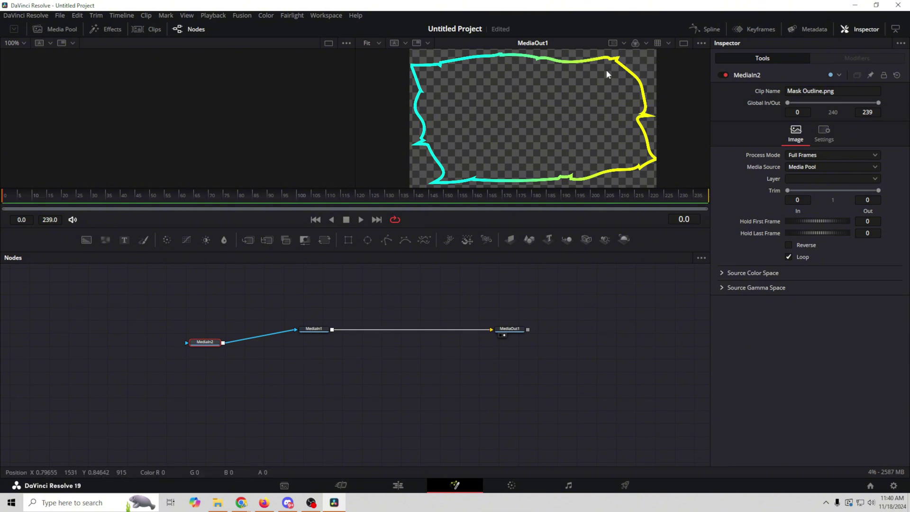
# - Return to the edit timeline and play back the gradient outline animation for a few seconds
pyautogui.click(397, 485)
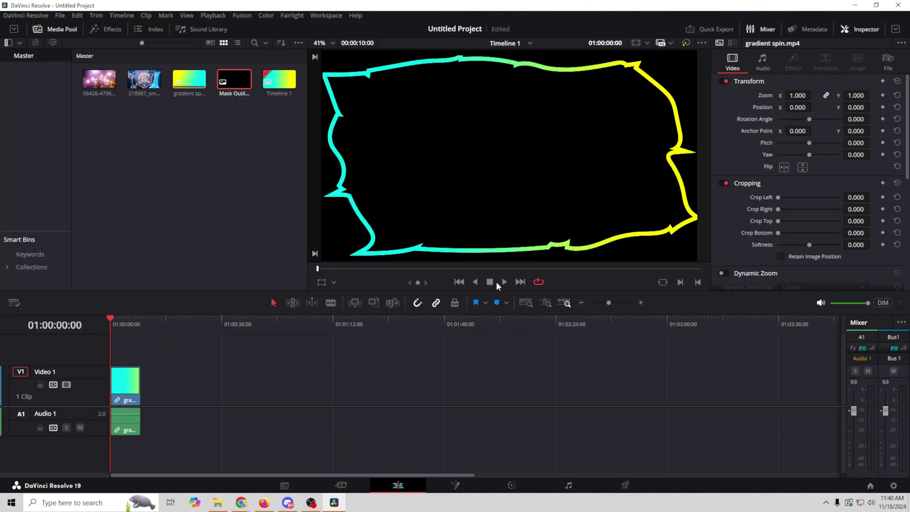
pyautogui.click(504, 282)
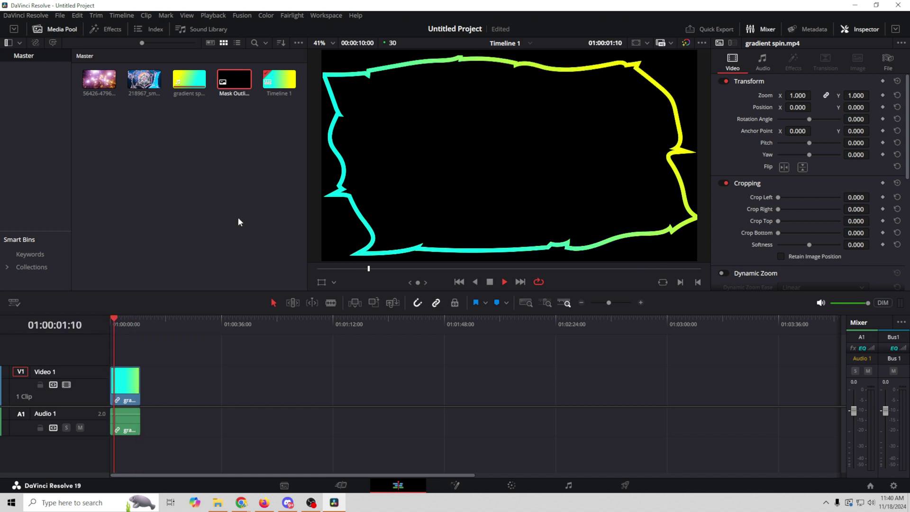
pyautogui.click(489, 282)
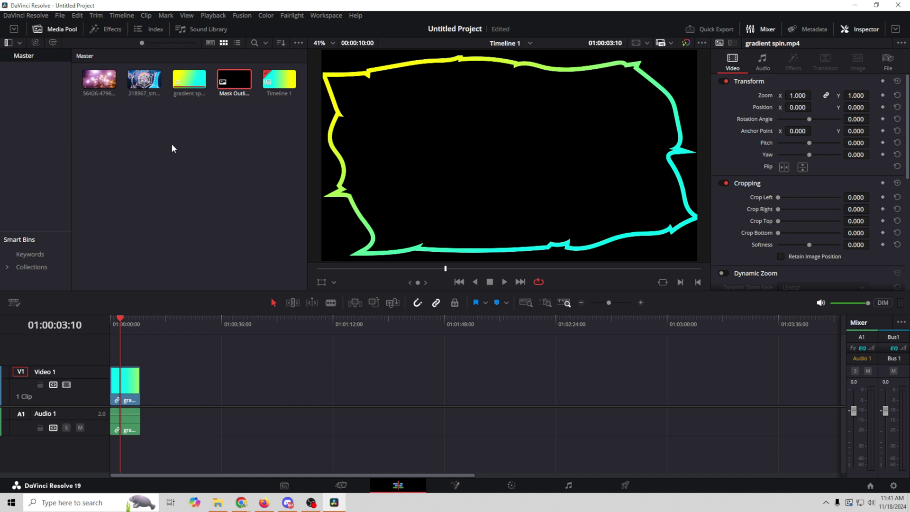
# - Create a new timeline from the 218967_small.mp4 clip in the media pool
pyautogui.click(145, 82)
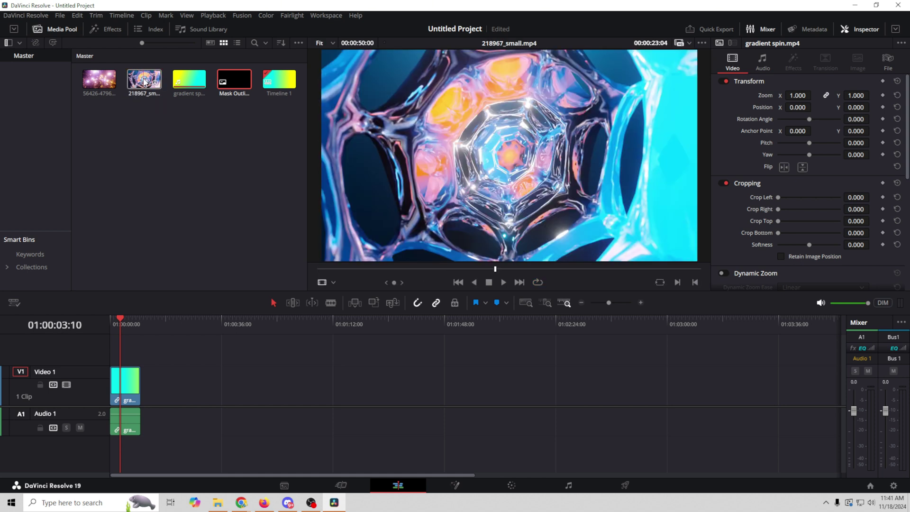
pyautogui.rightClick(144, 81)
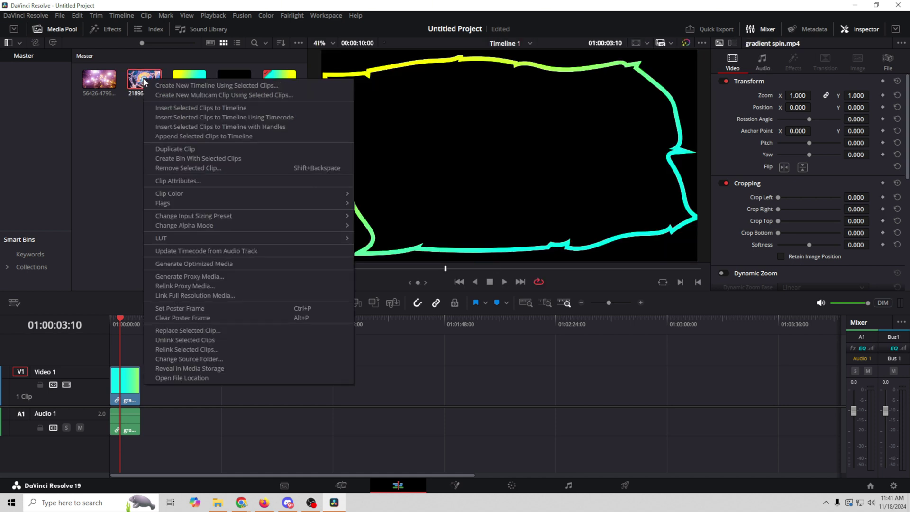
pyautogui.click(188, 86)
pyautogui.click(540, 288)
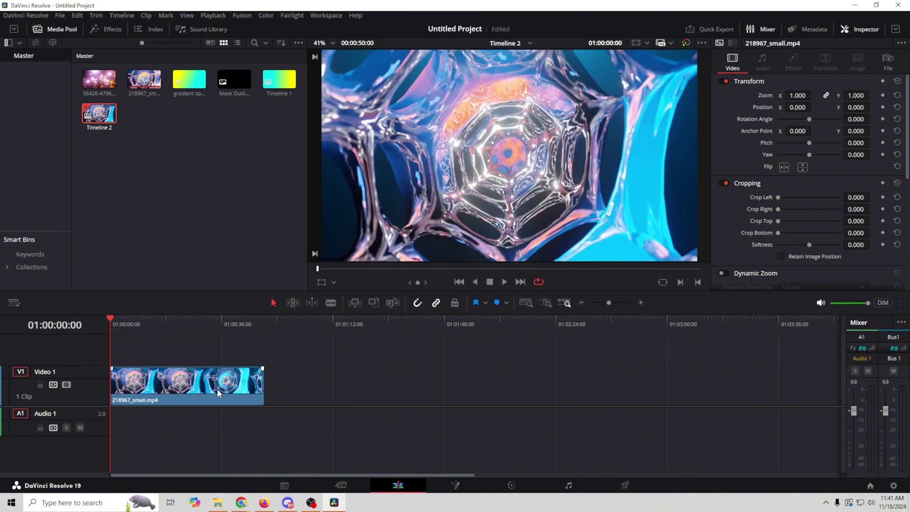
# - Mask the 218967_small.mp4 clip with Mask Outline.png in Fusion, play back the result, and return to the edit timeline
pyautogui.click(455, 485)
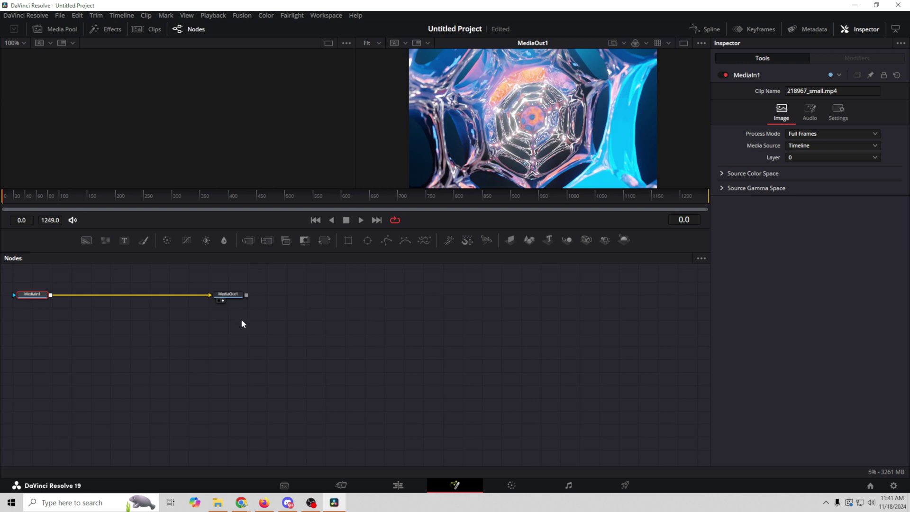
pyautogui.moveTo(260, 327); pyautogui.dragTo(279, 325)
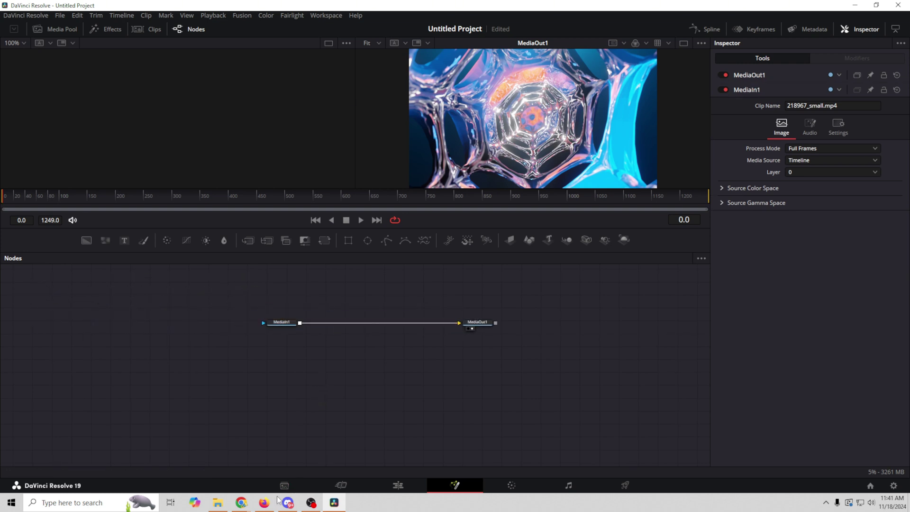
pyautogui.click(218, 502)
pyautogui.moveTo(756, 250); pyautogui.dragTo(265, 326)
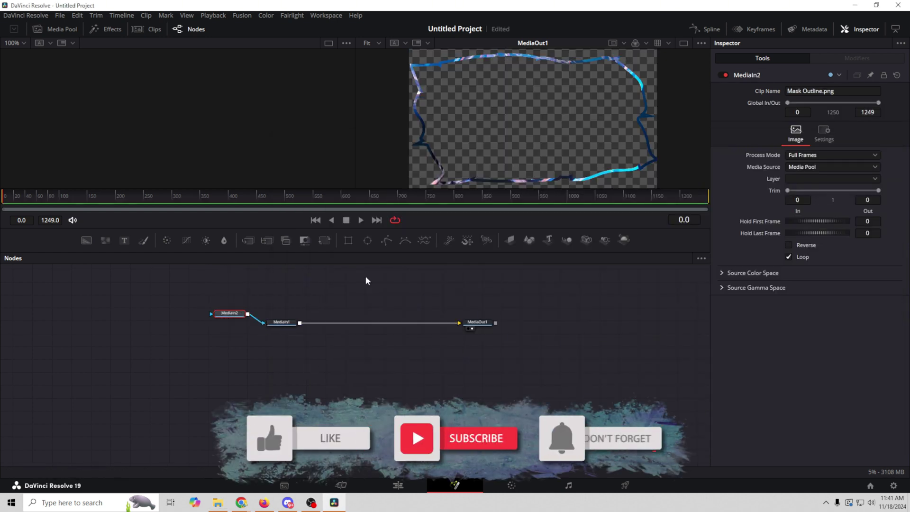
pyautogui.click(361, 220)
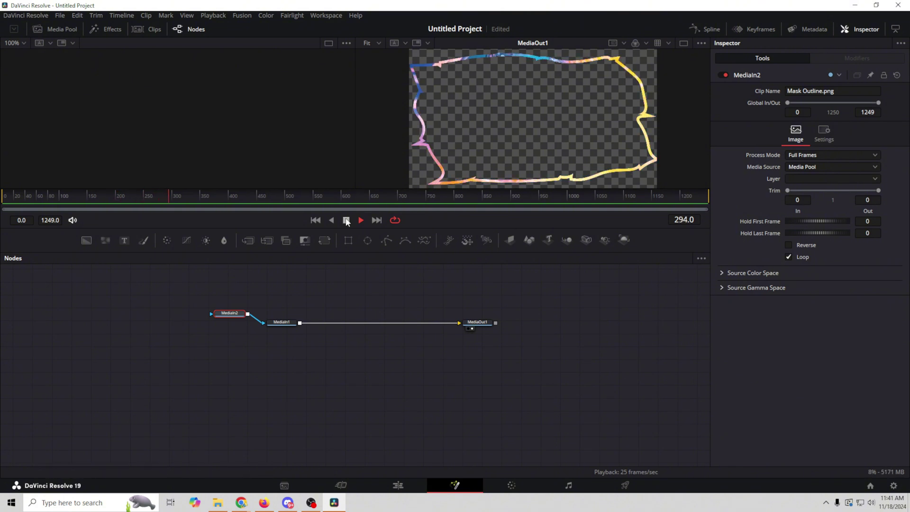
pyautogui.hotkey('shift', '4')
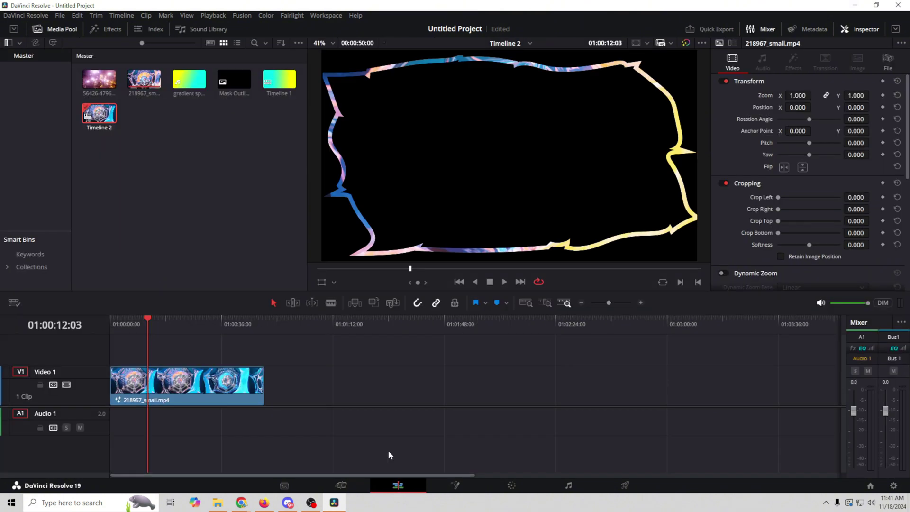
# - Set the 218967_small.mp4 clip's speed to 40% with Ripple Timeline enabled, and play back the slowed outline animation
pyautogui.rightClick(213, 384)
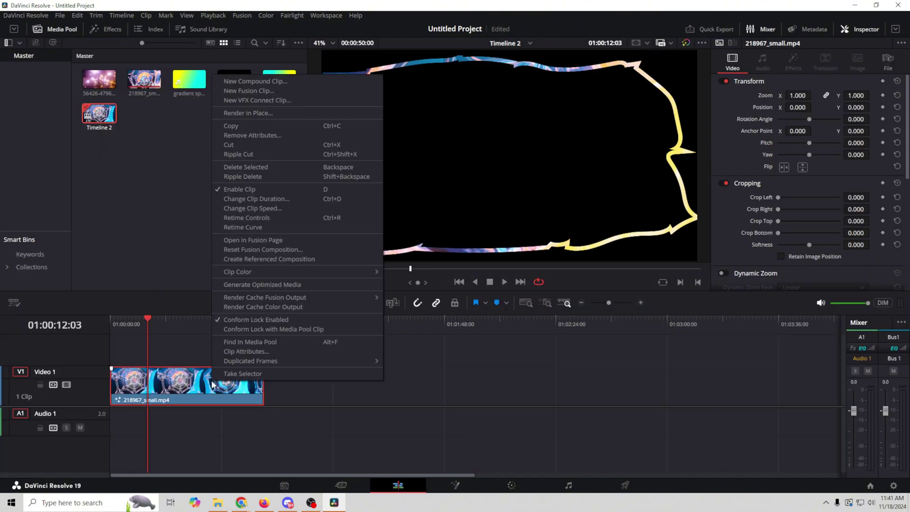
pyautogui.click(260, 209)
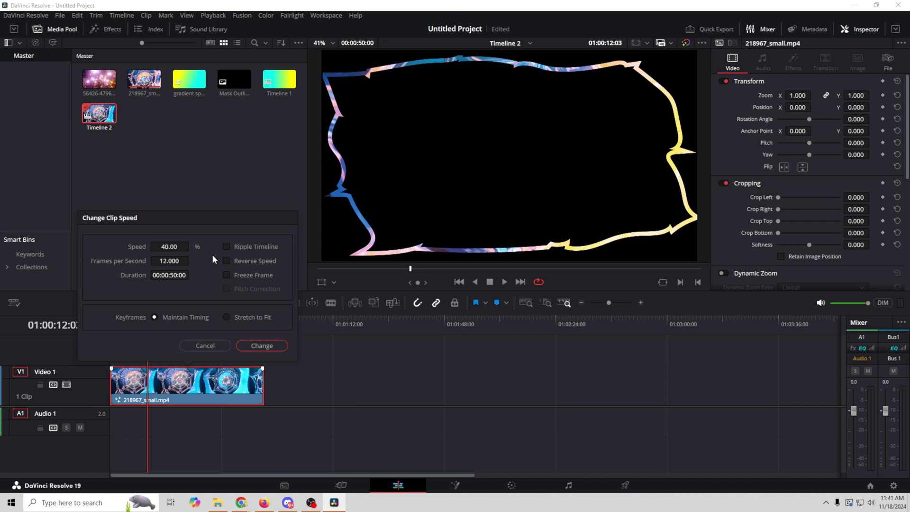
pyautogui.click(226, 246)
pyautogui.click(246, 346)
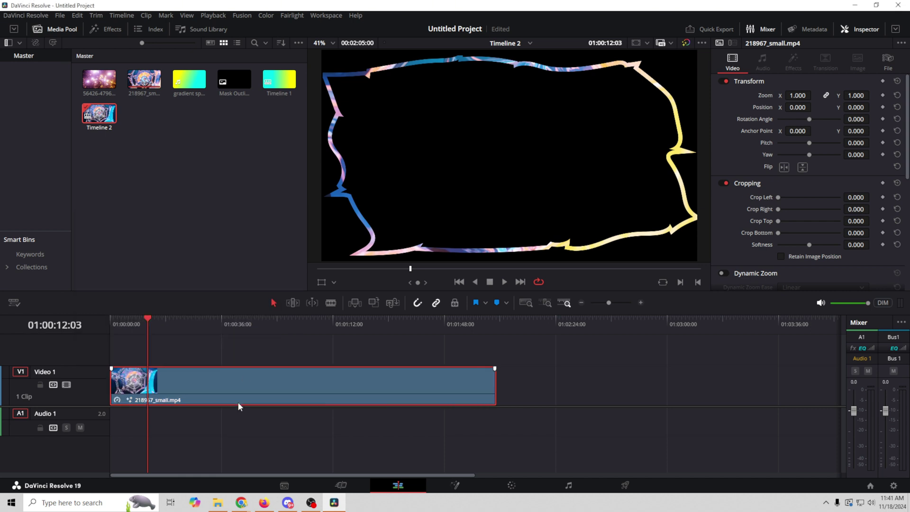
pyautogui.press('space')
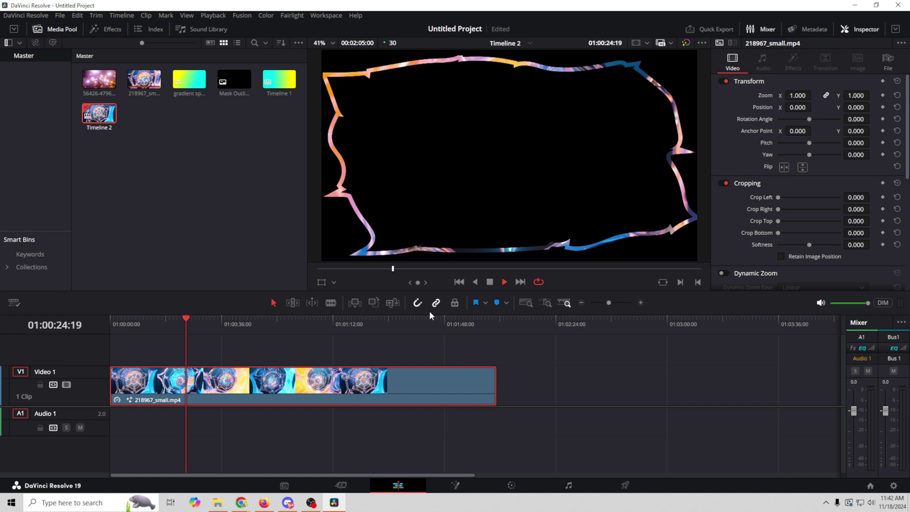
pyautogui.press('space')
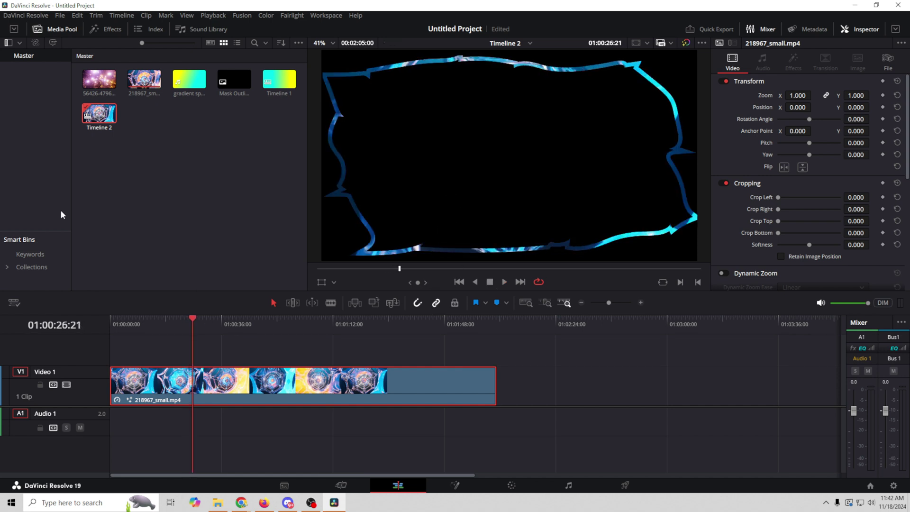
pyautogui.doubleClick(98, 80)
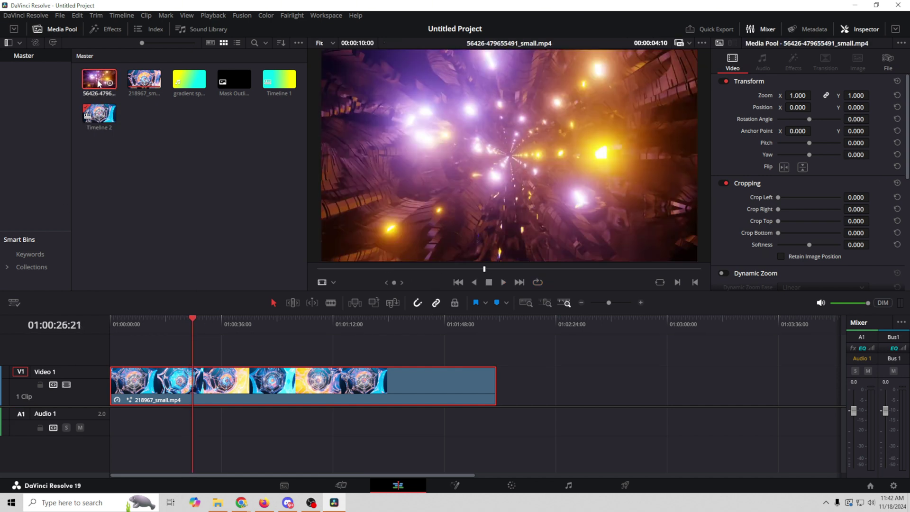
pyautogui.rightClick(99, 83)
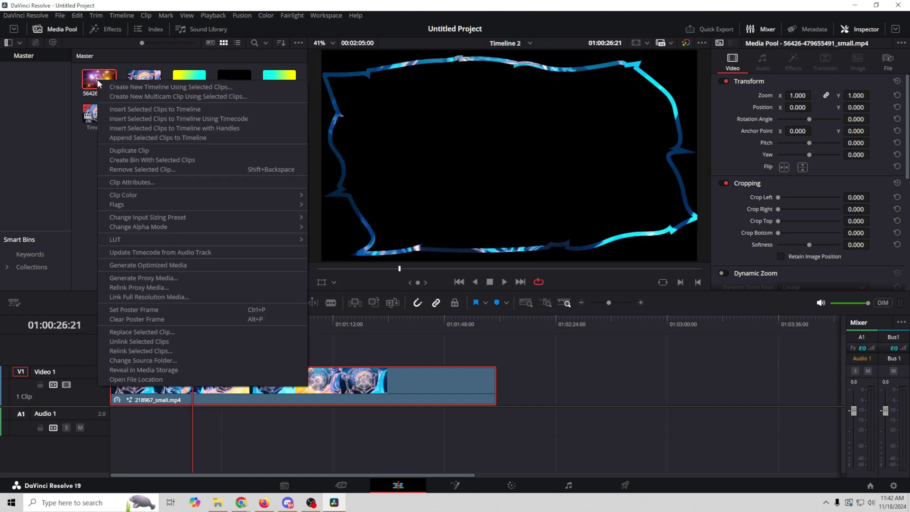
pyautogui.click(175, 87)
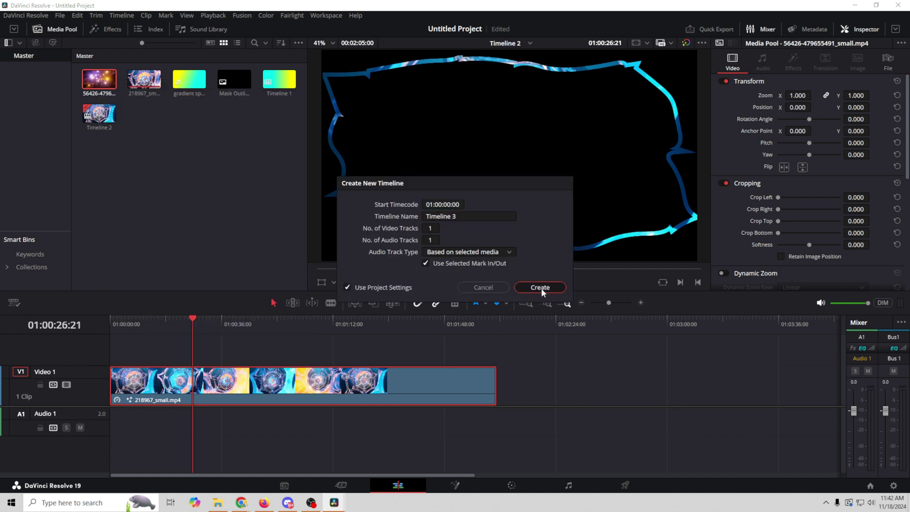
pyautogui.click(540, 287)
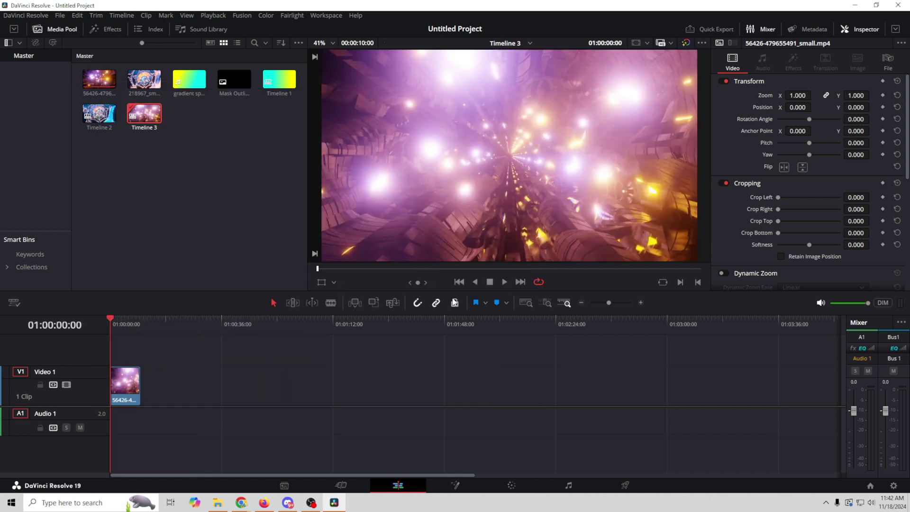
pyautogui.click(504, 282)
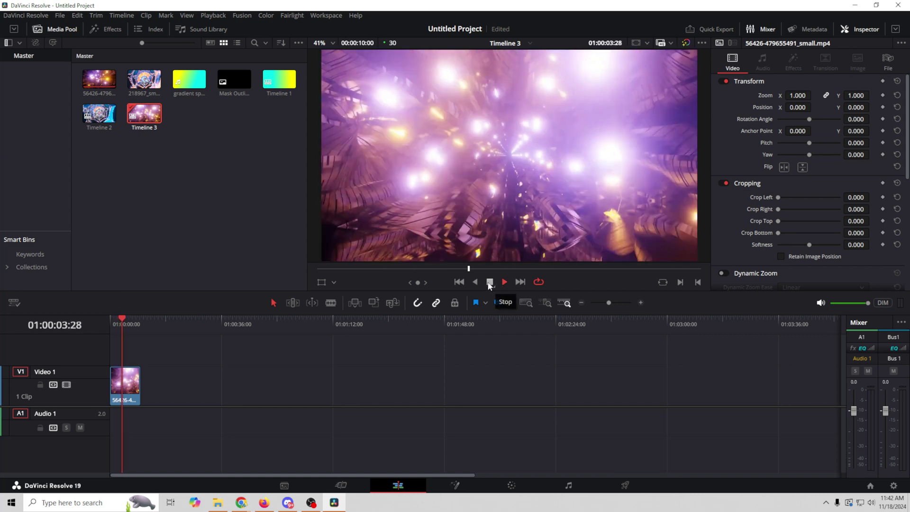
pyautogui.rightClick(122, 386)
pyautogui.click(164, 215)
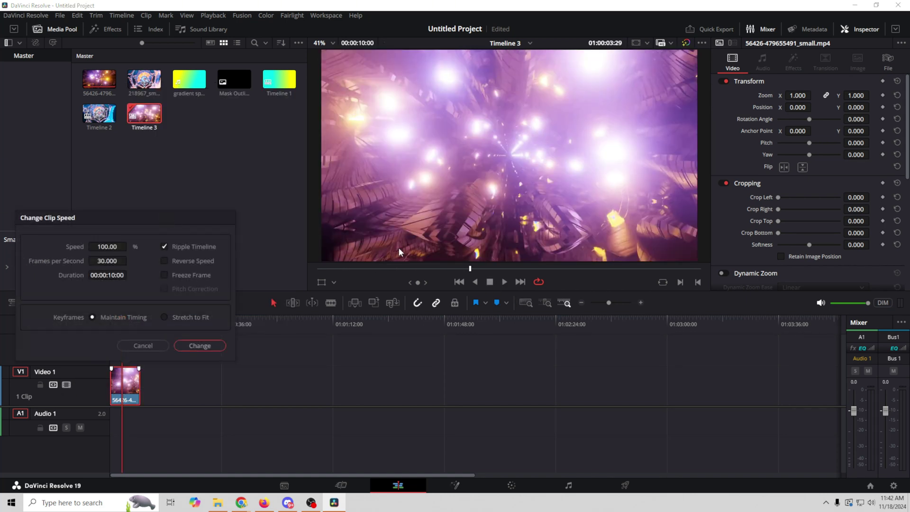
pyautogui.moveTo(107, 247); pyautogui.dragTo(81, 246)
pyautogui.click(193, 347)
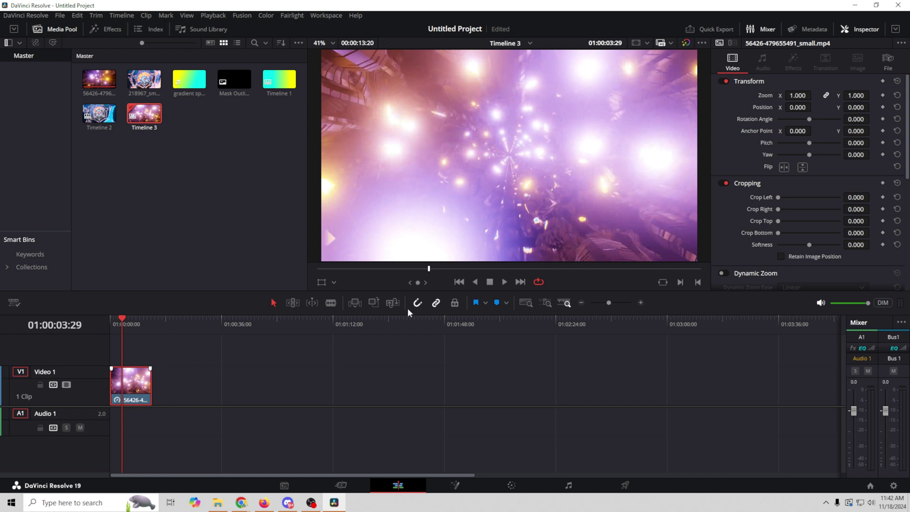
pyautogui.click(503, 282)
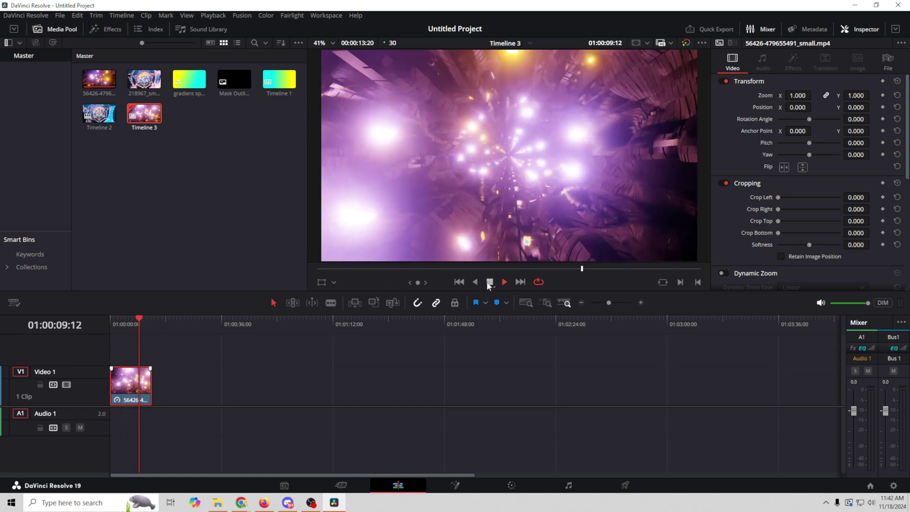
pyautogui.click(490, 282)
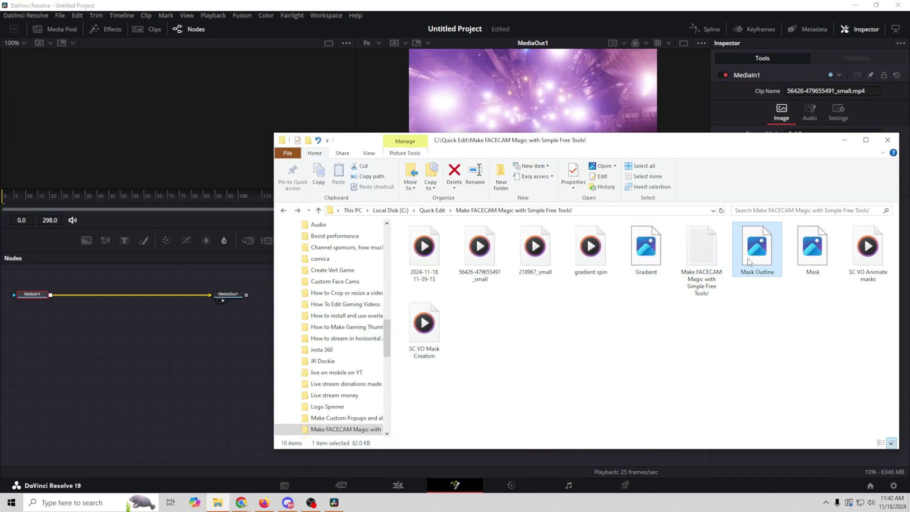
pyautogui.moveTo(754, 260); pyautogui.dragTo(41, 376)
pyautogui.moveTo(233, 322); pyautogui.dragTo(194, 352)
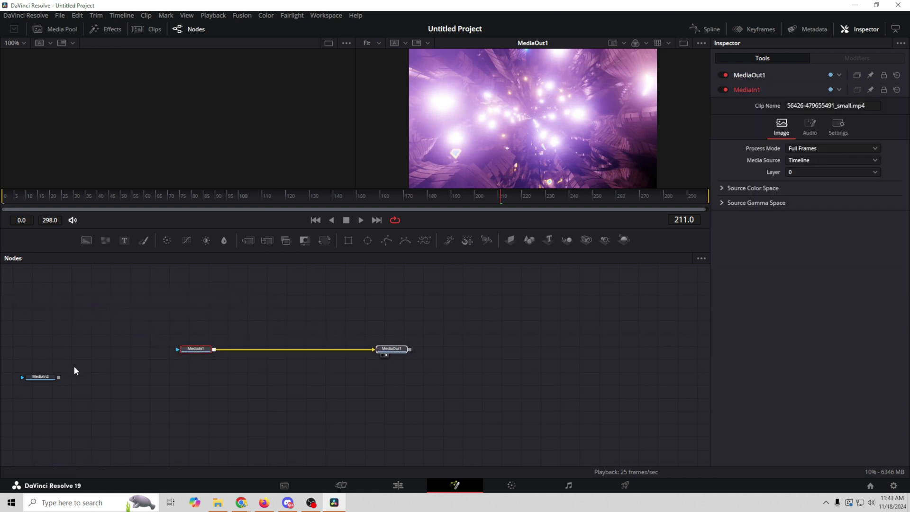
pyautogui.moveTo(58, 378); pyautogui.dragTo(177, 349)
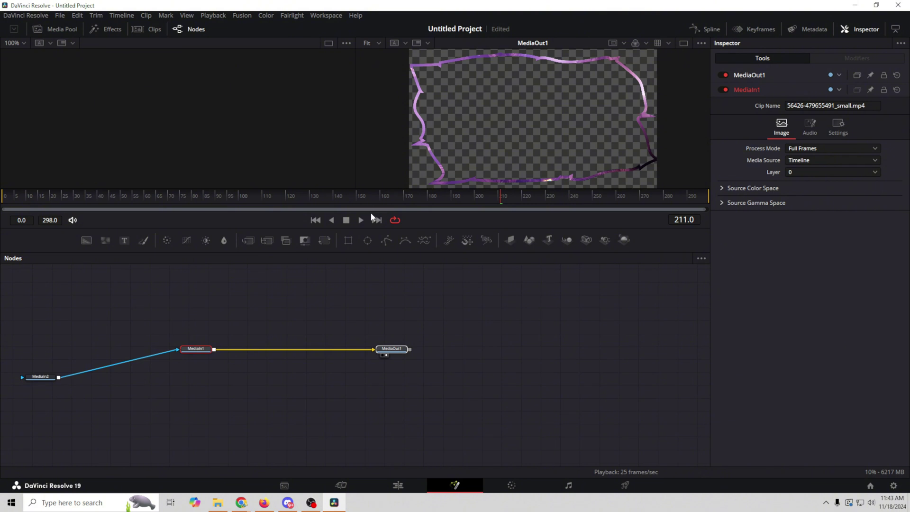
# - Play back the masked purple outline in Fusion and return to the edit timeline
pyautogui.click(361, 221)
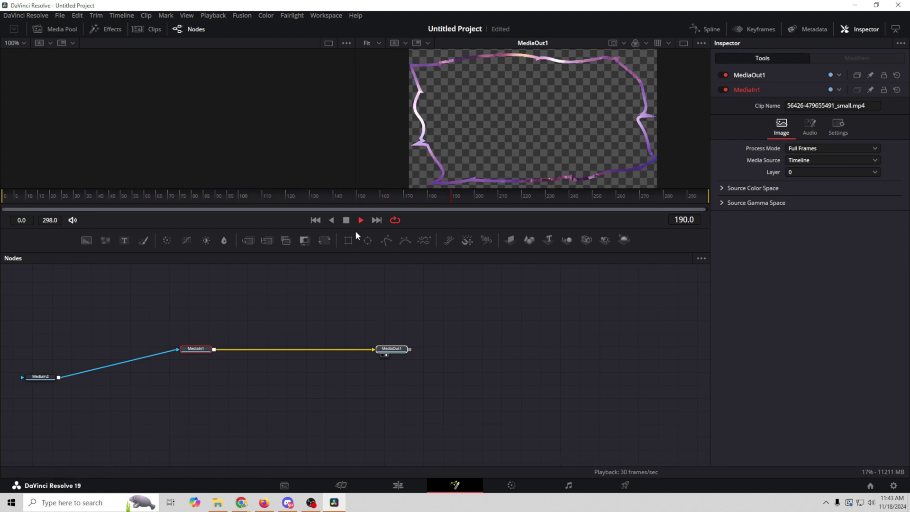
pyautogui.click(347, 219)
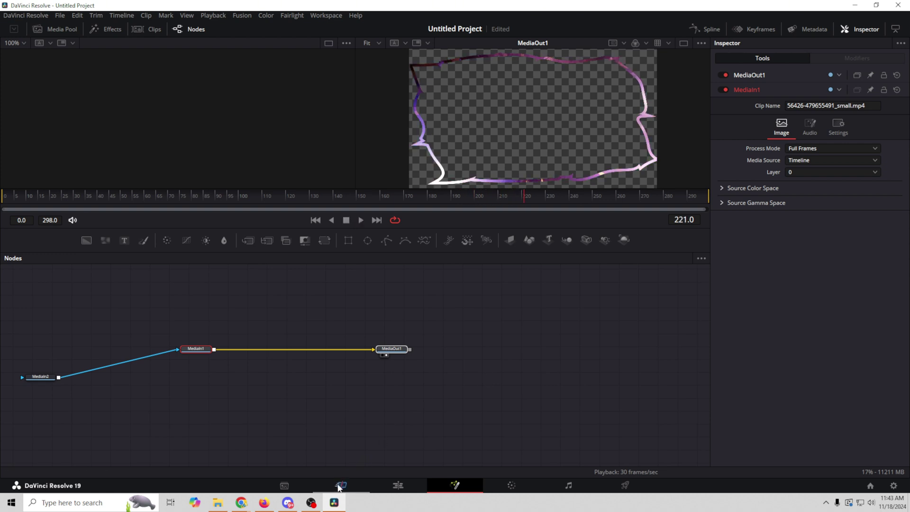
pyautogui.click(397, 485)
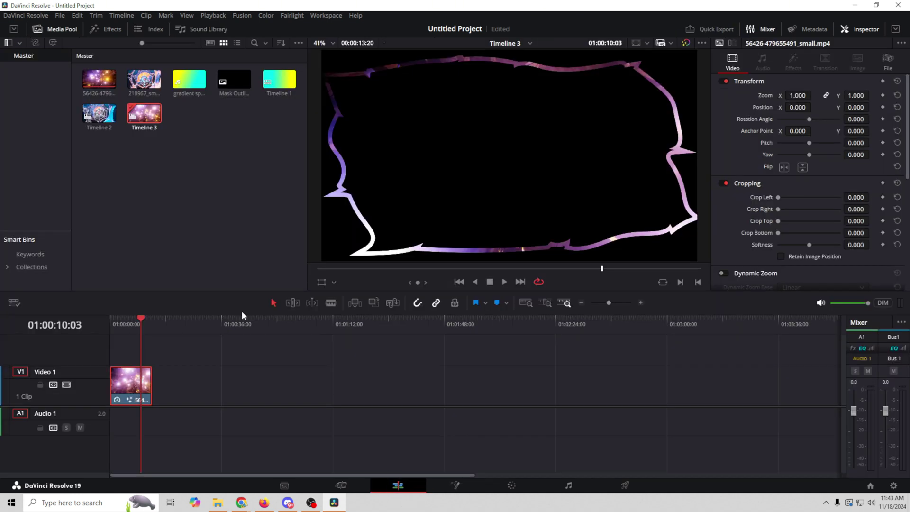
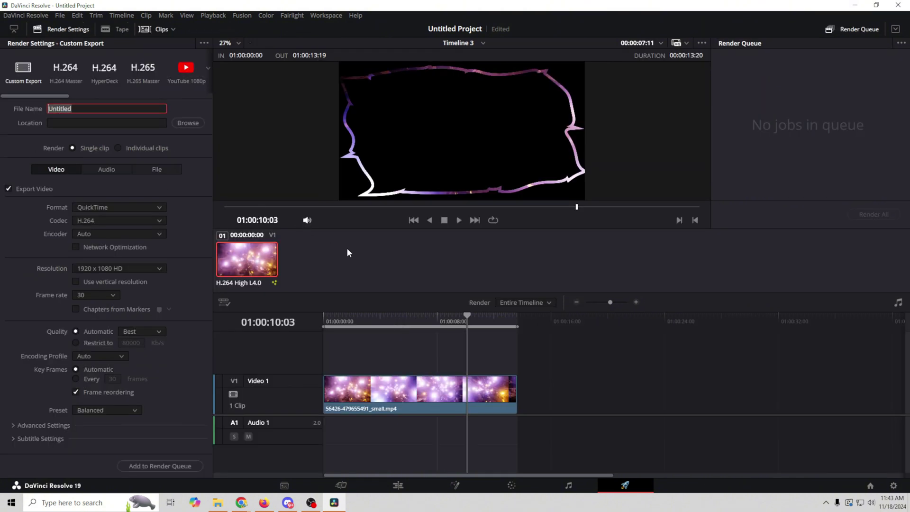
# - Name the Timeline 3 render Purple Yellow and set its location to the Make FACECAM Magic with Simple Free Tools! folder
pyautogui.write('Purple Yellow')
pyautogui.click(189, 123)
pyautogui.press('Escape')
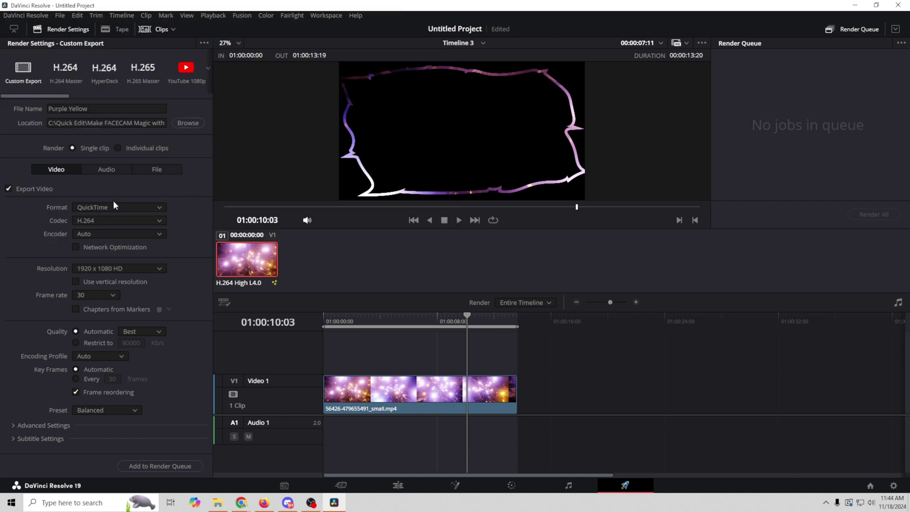
# - Set the render codec to Uncompressed with type BGRA 8-bit and enable Export Alpha
pyautogui.click(128, 220)
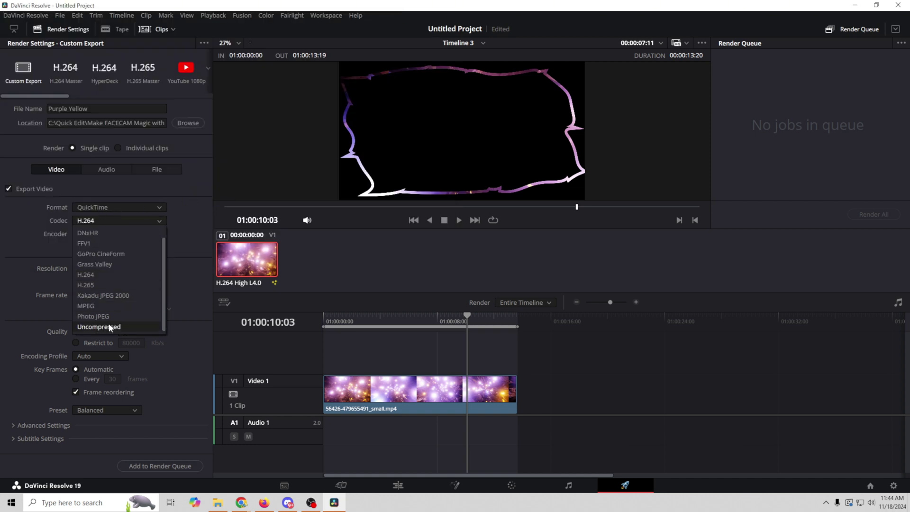
pyautogui.click(108, 325)
pyautogui.click(131, 234)
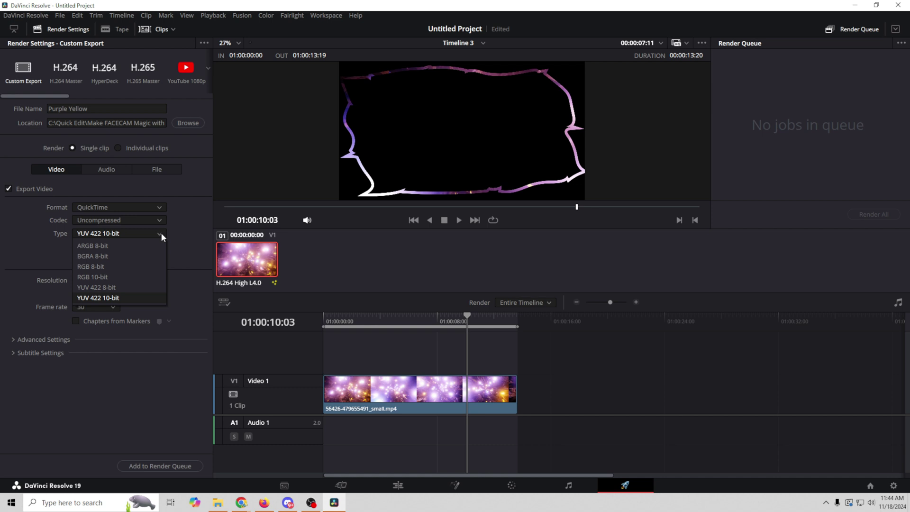
pyautogui.click(83, 256)
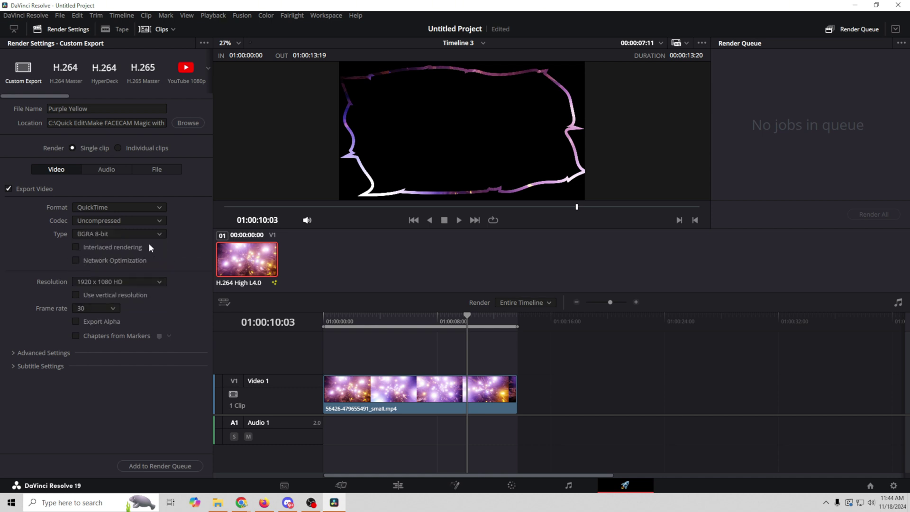
pyautogui.click(76, 321)
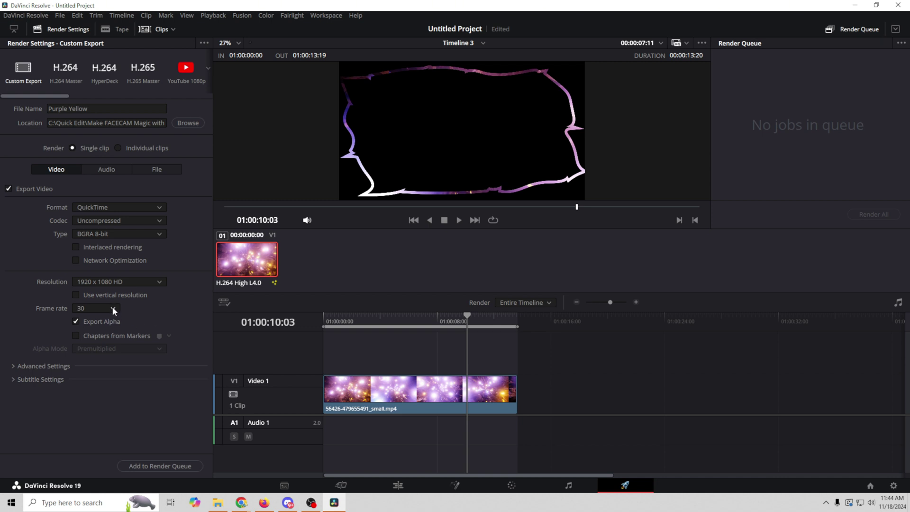
# - Choose a frame rate of 30 and add the Purple Yellow render of Timeline 3 to the render queue
pyautogui.click(112, 308)
pyautogui.click(89, 306)
pyautogui.click(167, 467)
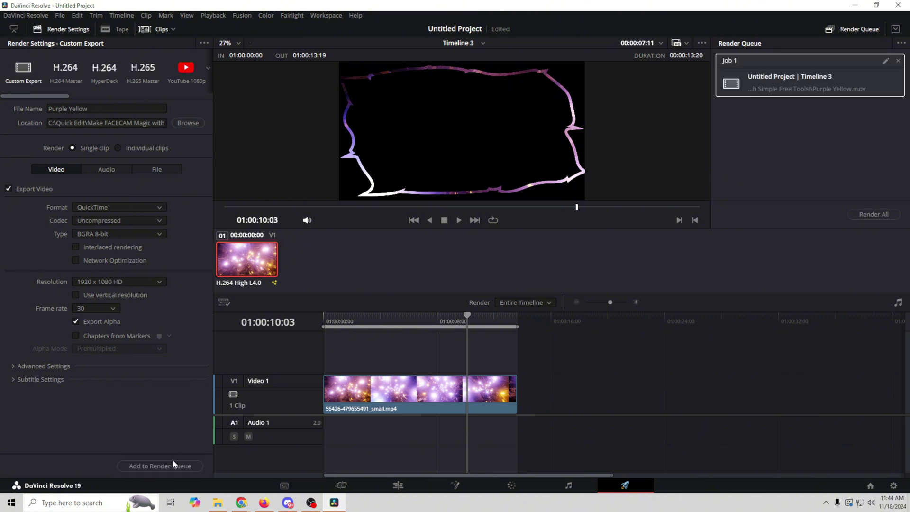
# - Open Timeline 2 and add it to the render queue with the file name Blue Yellow
pyautogui.click(398, 486)
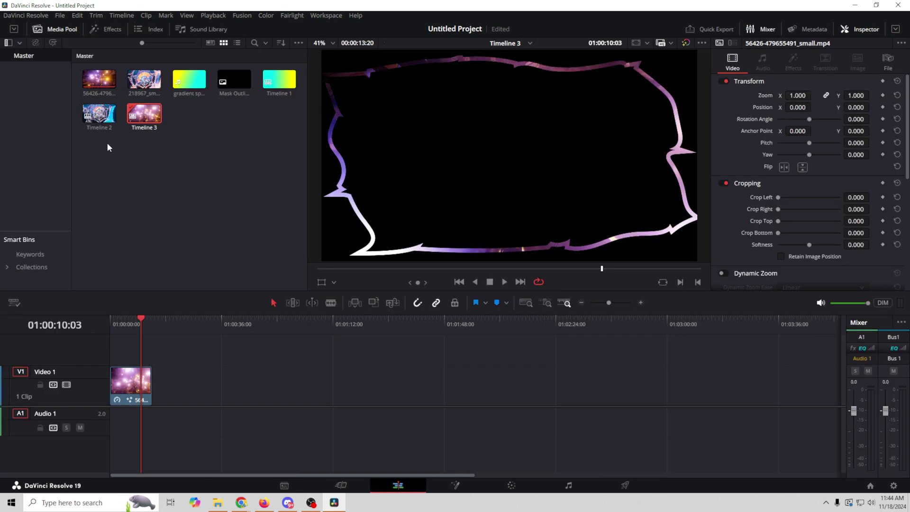
pyautogui.doubleClick(100, 119)
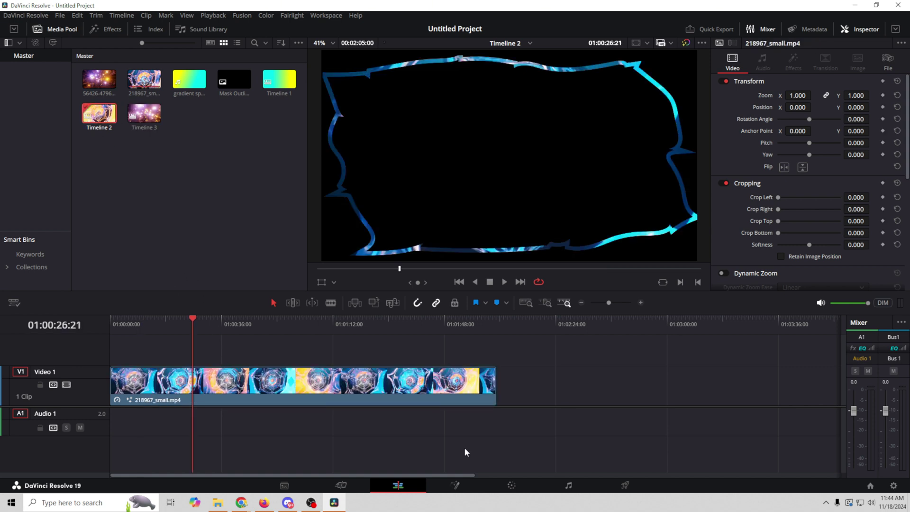
pyautogui.click(624, 485)
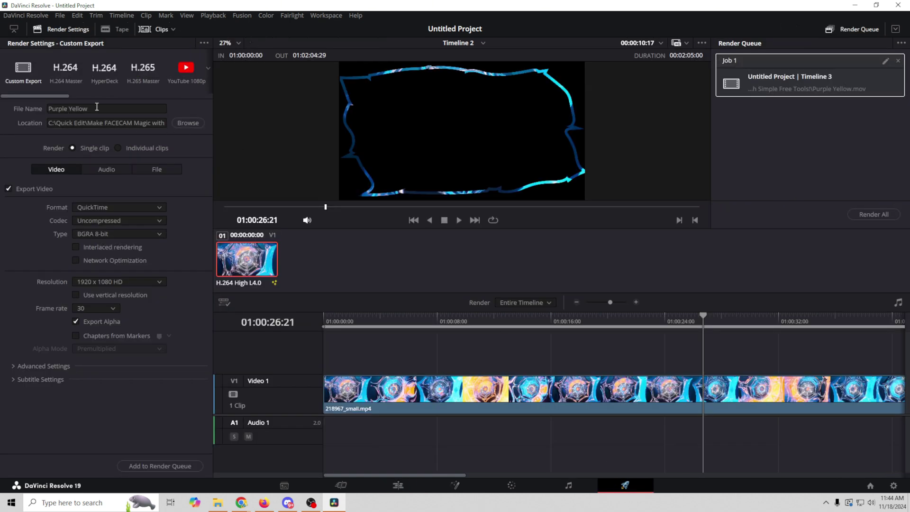
pyautogui.moveTo(93, 108); pyautogui.dragTo(1, 100)
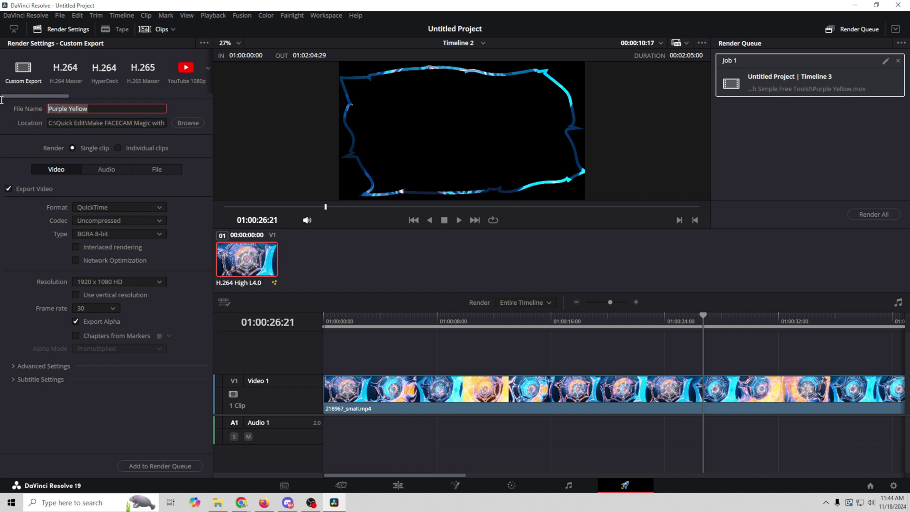
pyautogui.write('Blue Yellow')
pyautogui.click(176, 466)
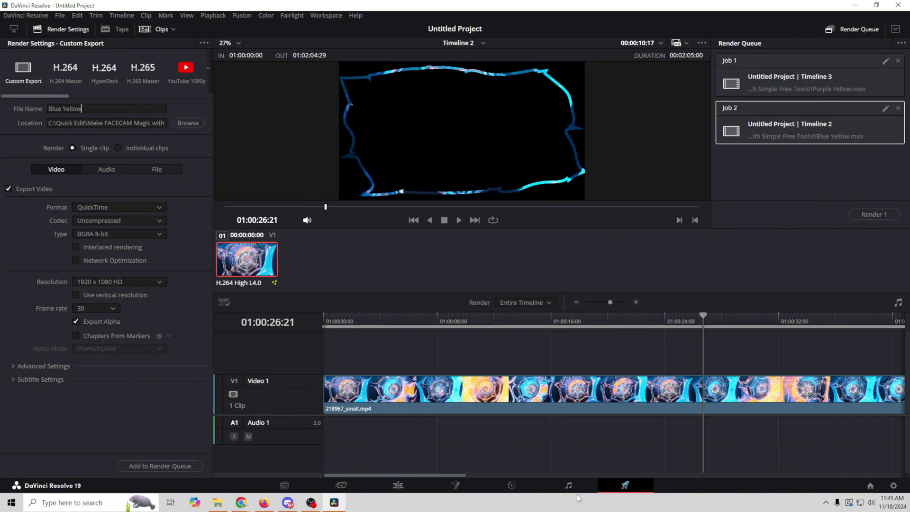
# - Open Timeline 1 and add it to the render queue with the file name Gradient Mask ANimation
pyautogui.click(398, 485)
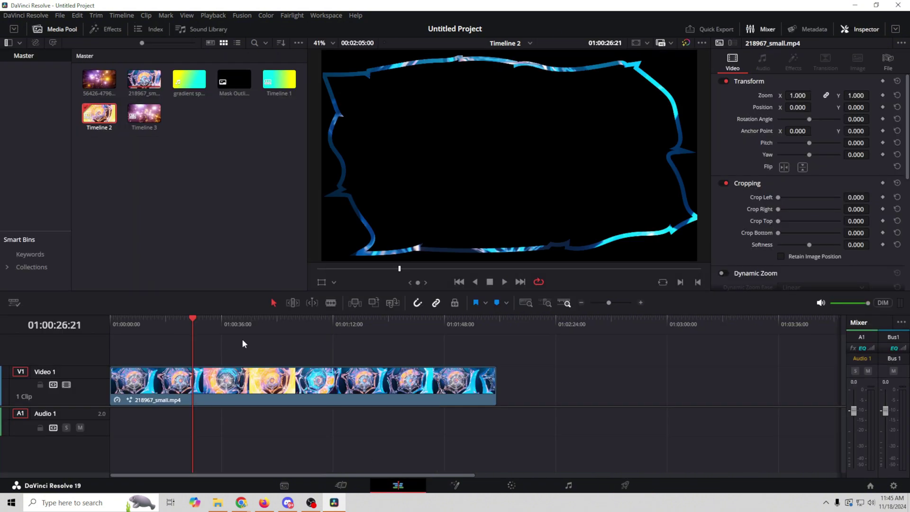
pyautogui.doubleClick(267, 86)
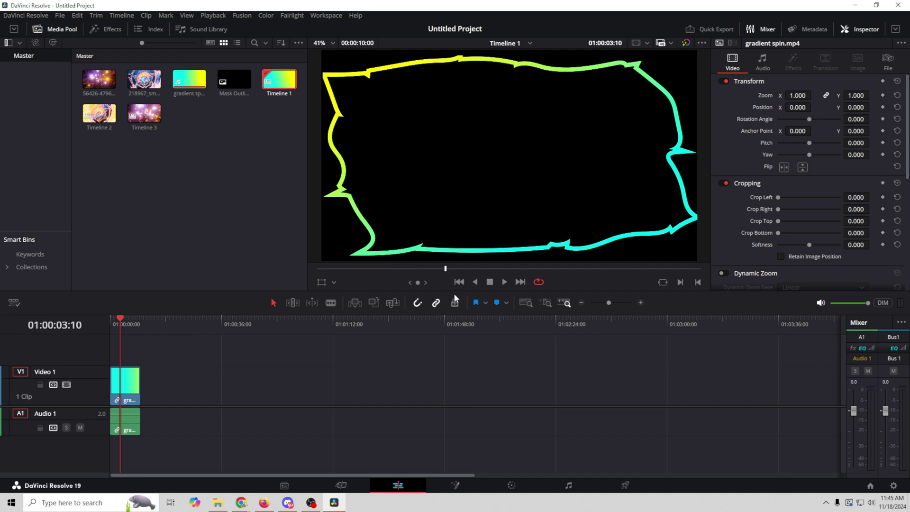
pyautogui.click(125, 342)
pyautogui.click(623, 485)
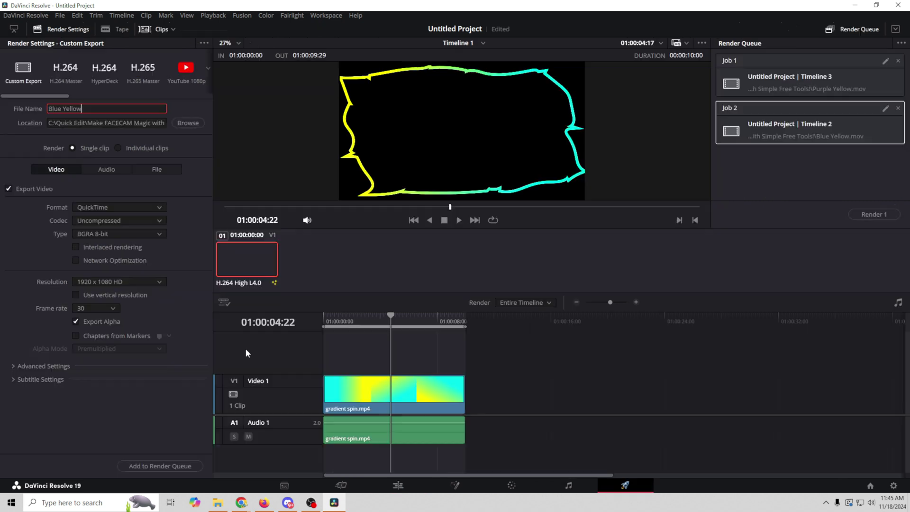
pyautogui.click(81, 109)
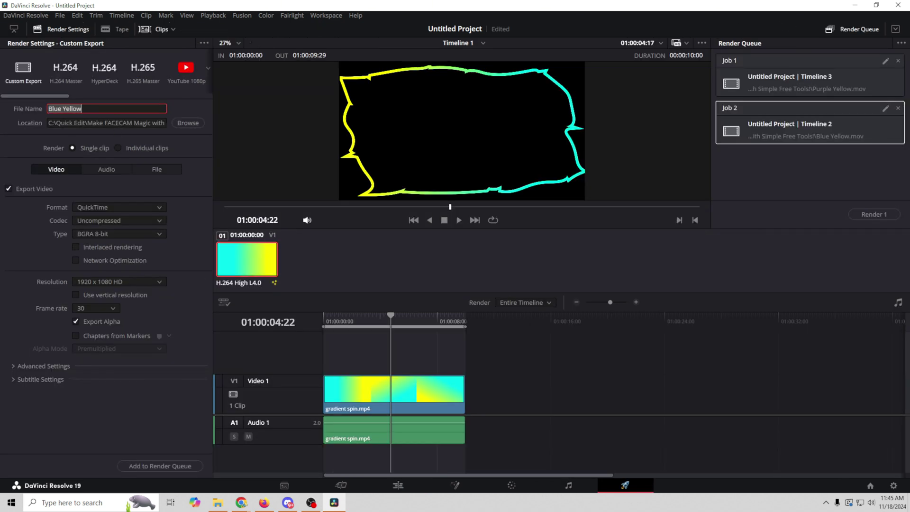
pyautogui.hotkey('ctrl', 'a')
pyautogui.write('Gradient Mask ANimation')
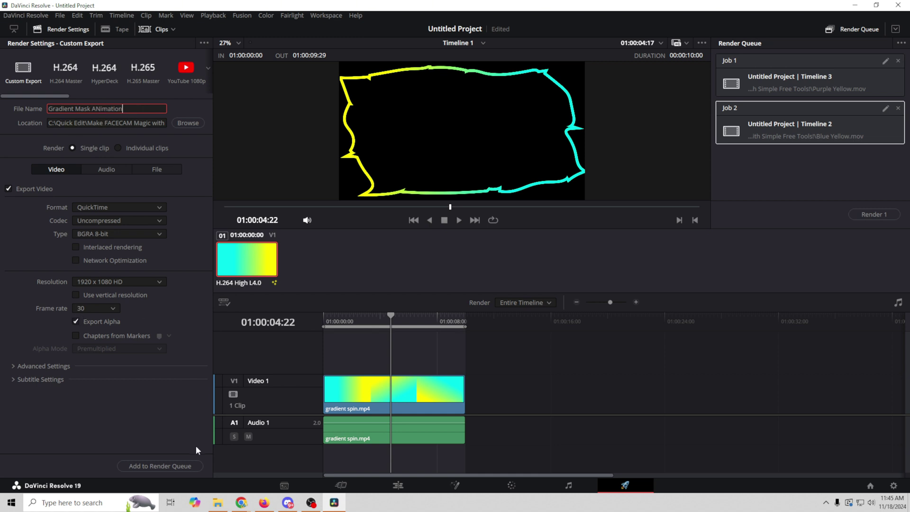
pyautogui.click(162, 466)
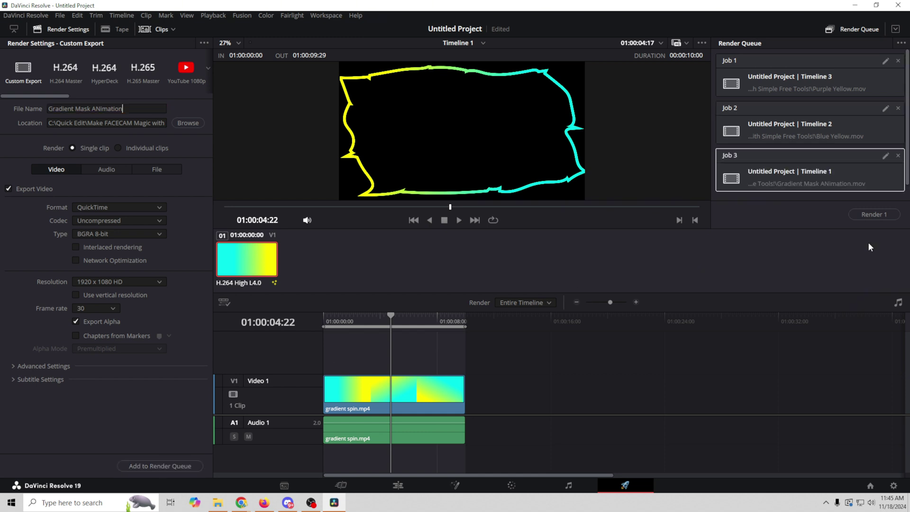
# - Render the queued Timeline 1 job first, followed by the Timeline 3 and Timeline 2 jobs together
pyautogui.click(874, 214)
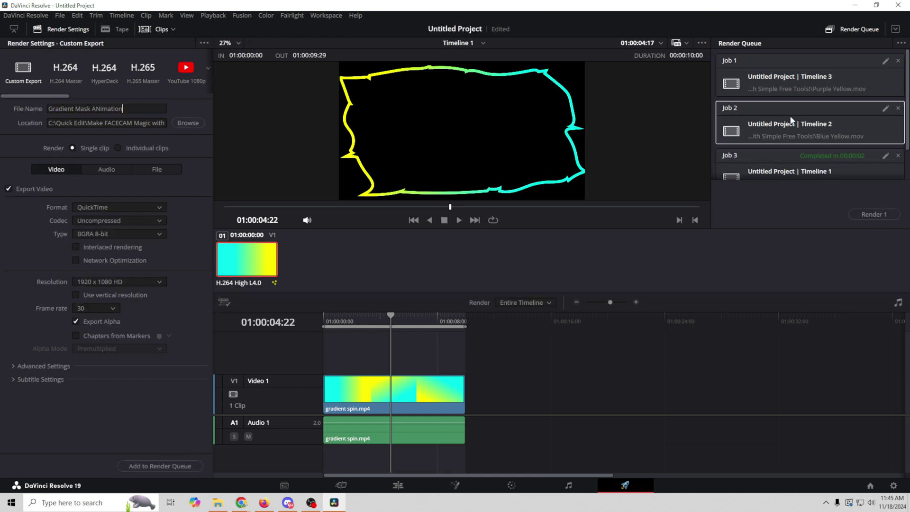
pyautogui.keyDown('ctrl'); pyautogui.click(807, 79); pyautogui.keyUp('ctrl')
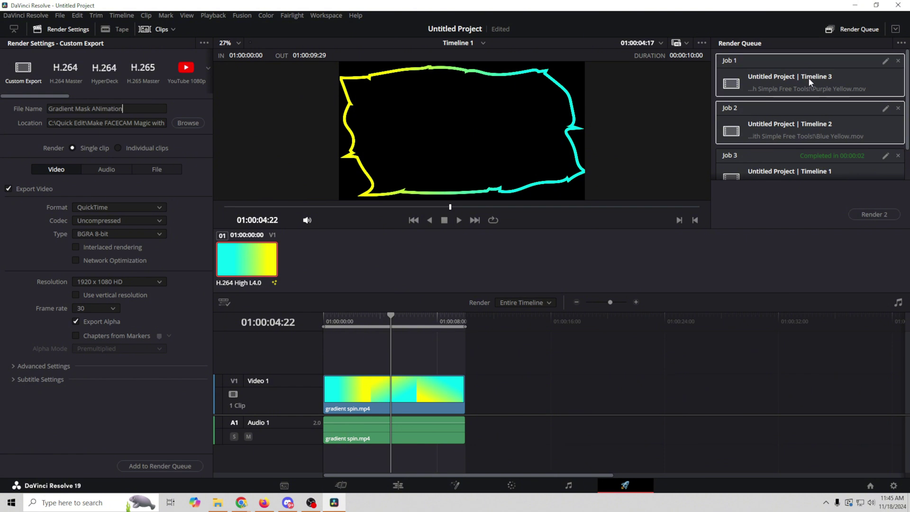
pyautogui.click(878, 213)
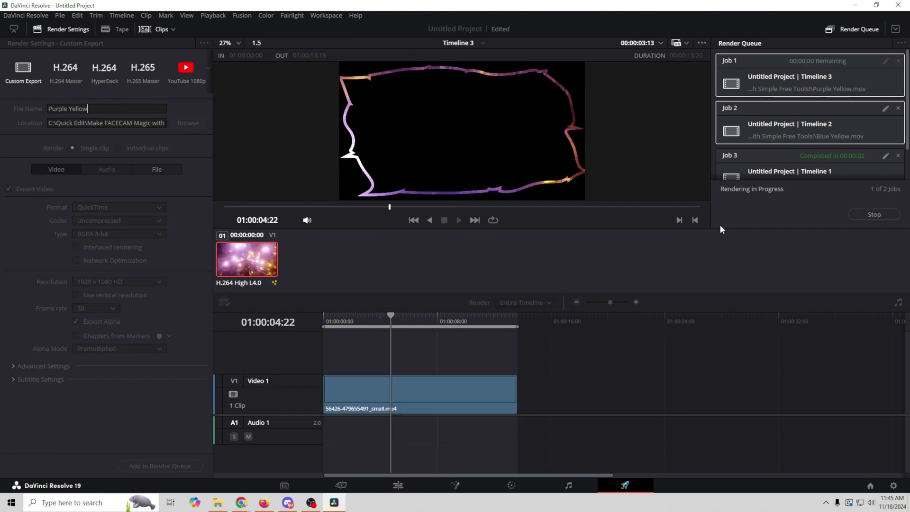
# - Close DaVinci Resolve without saving the project and launch Shutter Encoder from the desktop
pyautogui.click(899, 7)
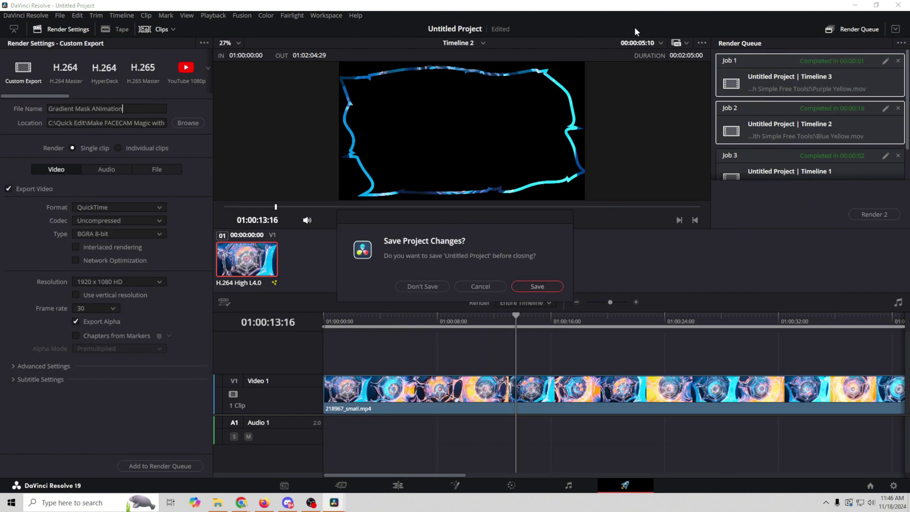
pyautogui.click(420, 287)
pyautogui.doubleClick(881, 67)
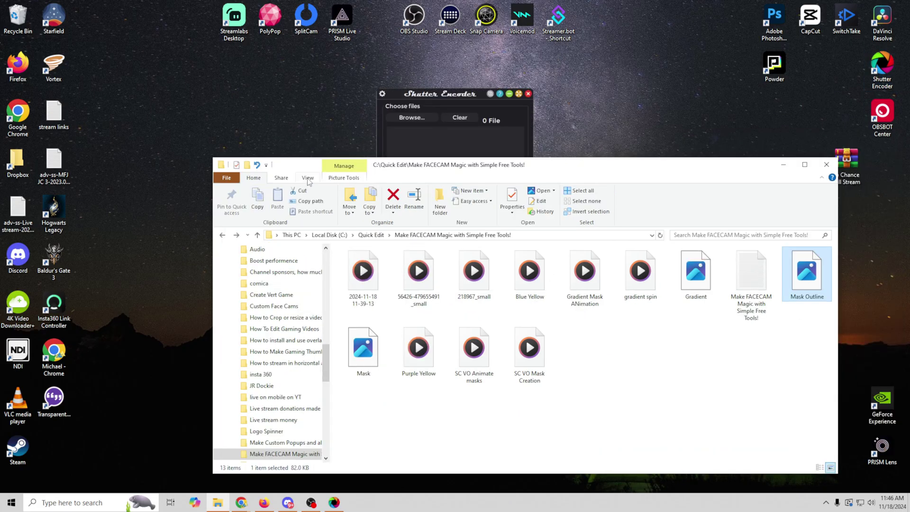
# - Show the project folder's files with details and check the sizes of the Blue Yellow, Gradient Mask ANimation and Purple Yellow MOV files
pyautogui.click(417, 201)
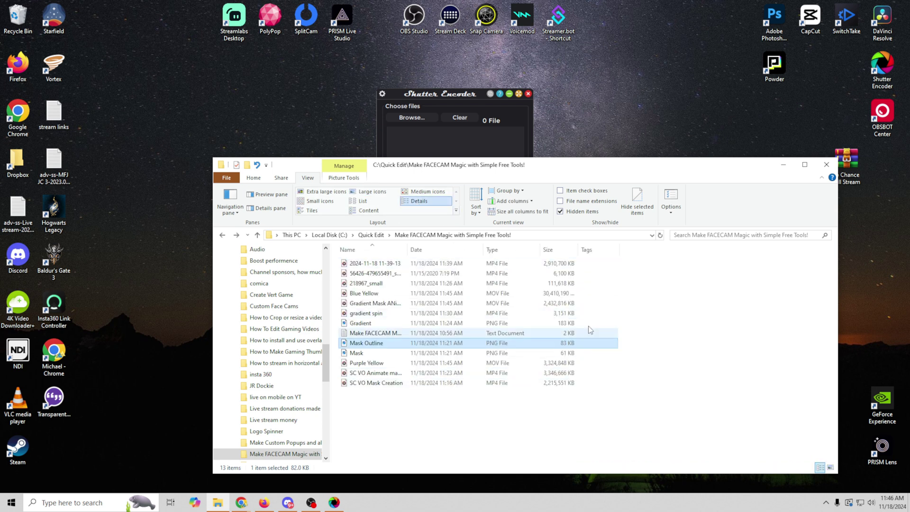
pyautogui.click(545, 294)
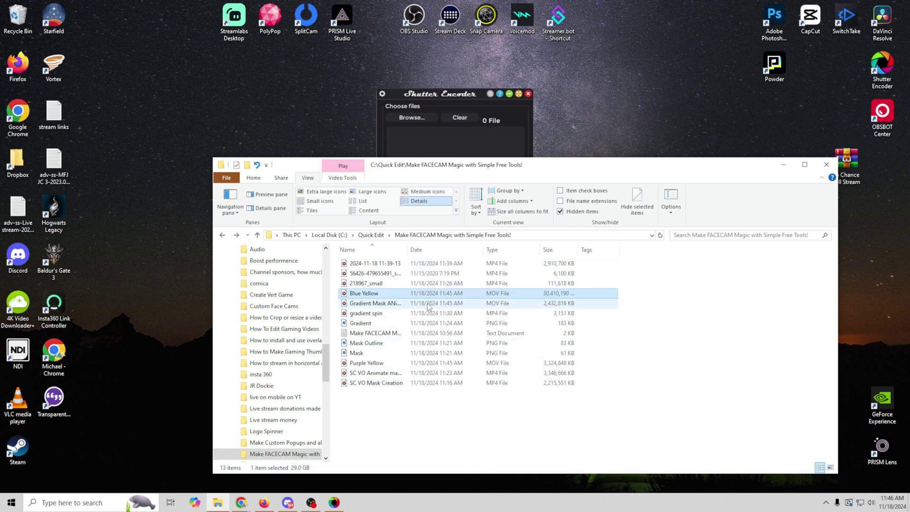
pyautogui.click(389, 306)
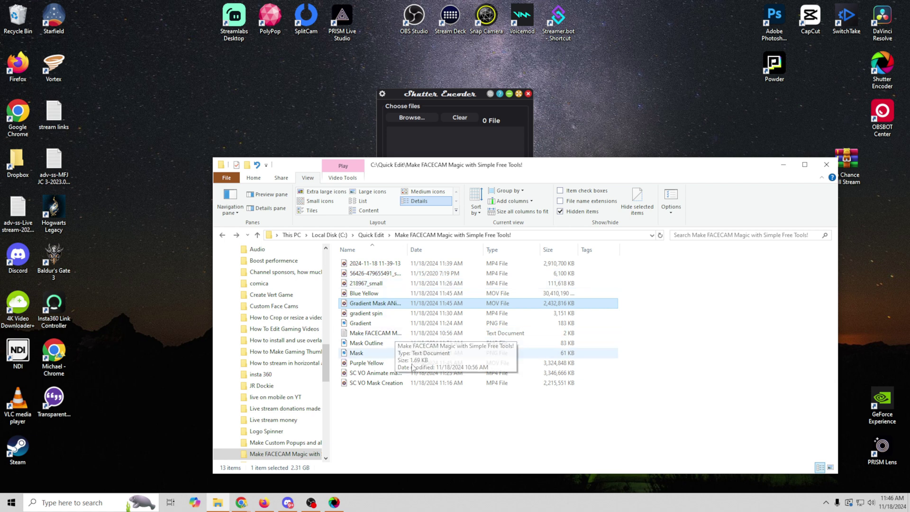
pyautogui.click(367, 362)
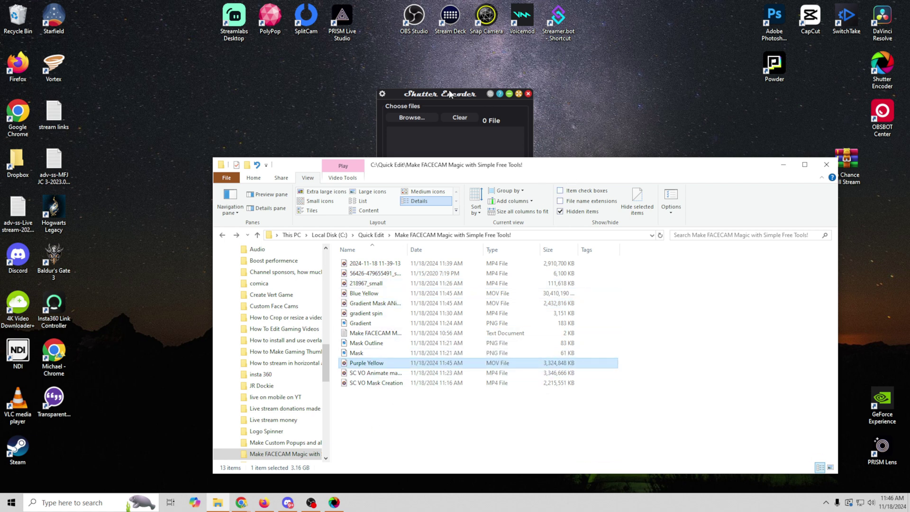
# - Load the Blue Yellow, Gradient Mask ANimation and Purple Yellow MOV files into Shutter Encoder
pyautogui.moveTo(460, 165); pyautogui.dragTo(274, 272)
pyautogui.click(176, 401)
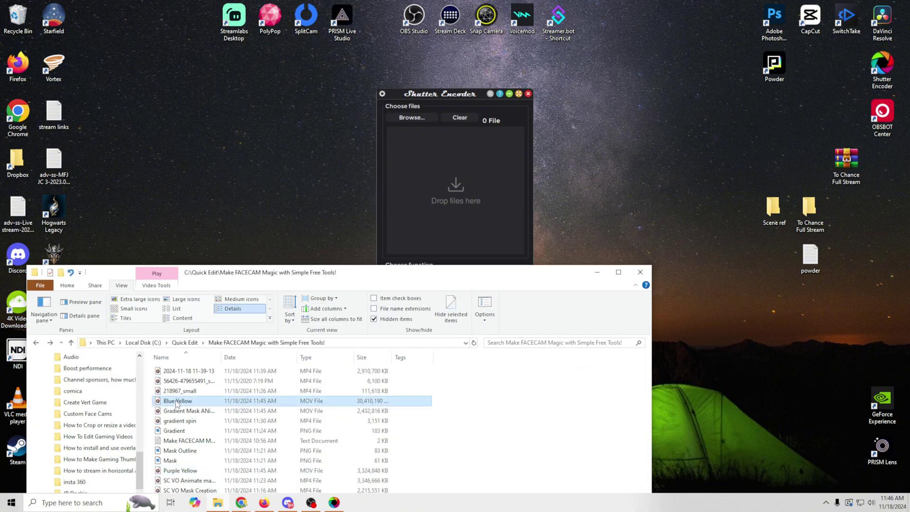
pyautogui.moveTo(175, 404); pyautogui.dragTo(408, 228)
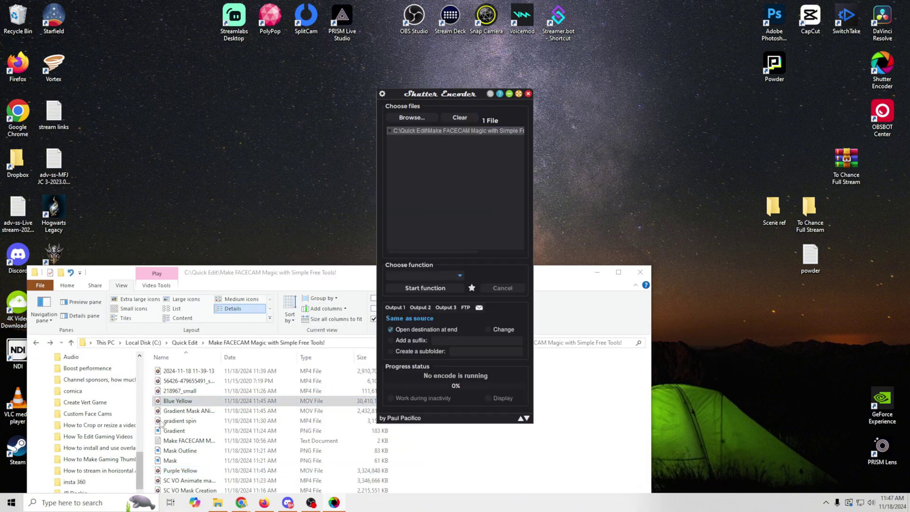
pyautogui.moveTo(166, 413); pyautogui.dragTo(419, 173)
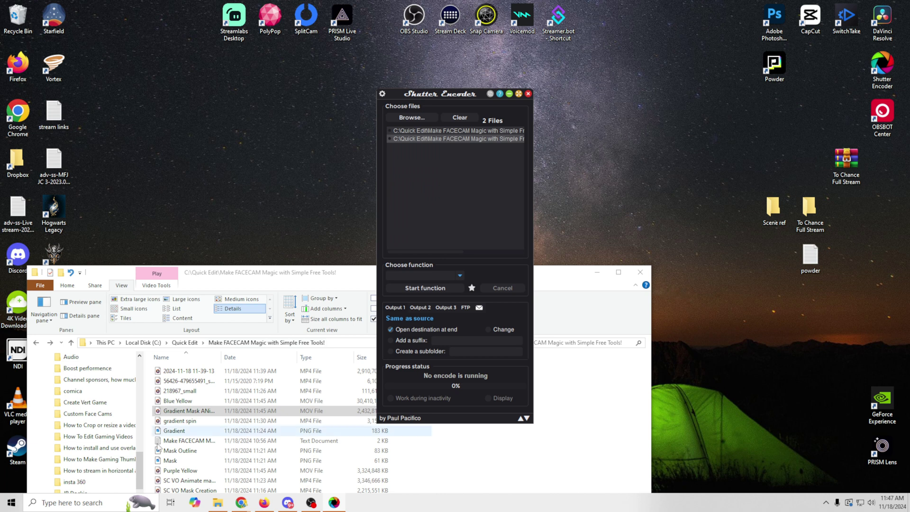
pyautogui.moveTo(181, 472); pyautogui.dragTo(462, 203)
pyautogui.moveTo(458, 96); pyautogui.dragTo(390, 47)
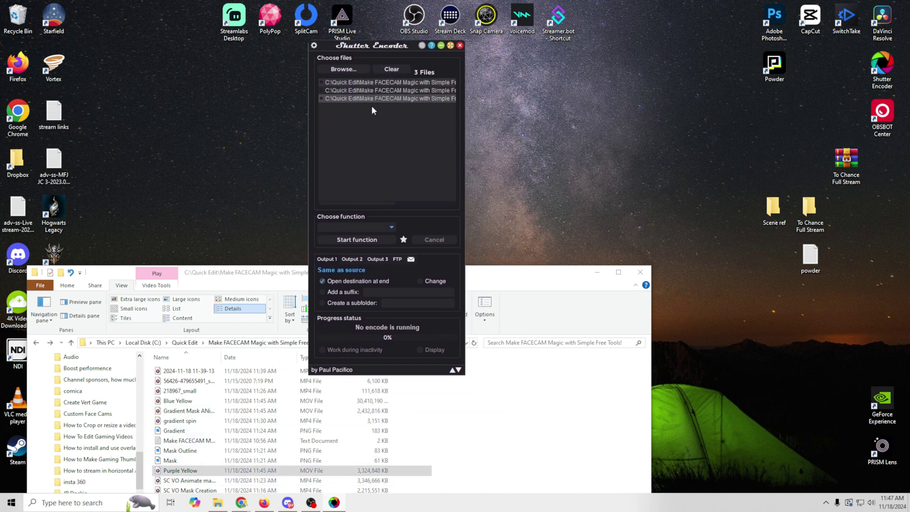
# - Convert the three loaded files to VP9 WebM with the alpha channel enabled
pyautogui.click(393, 225)
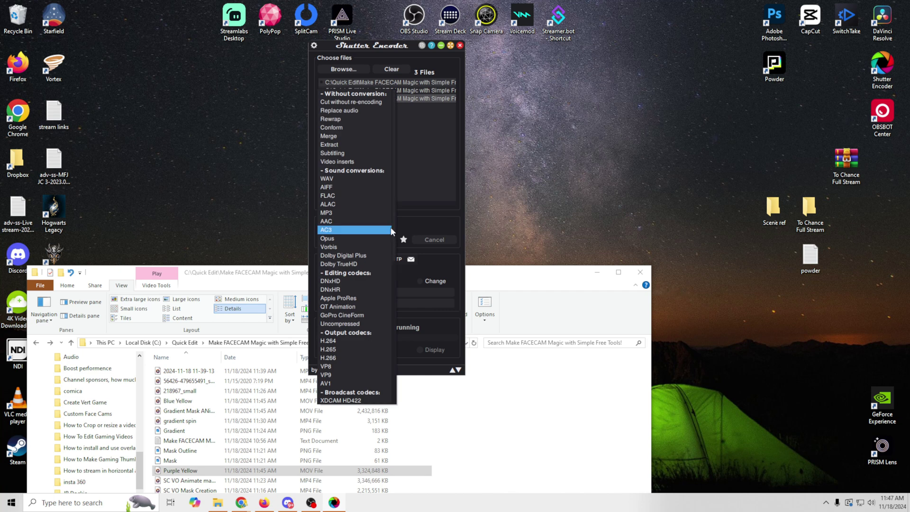
pyautogui.click(343, 373)
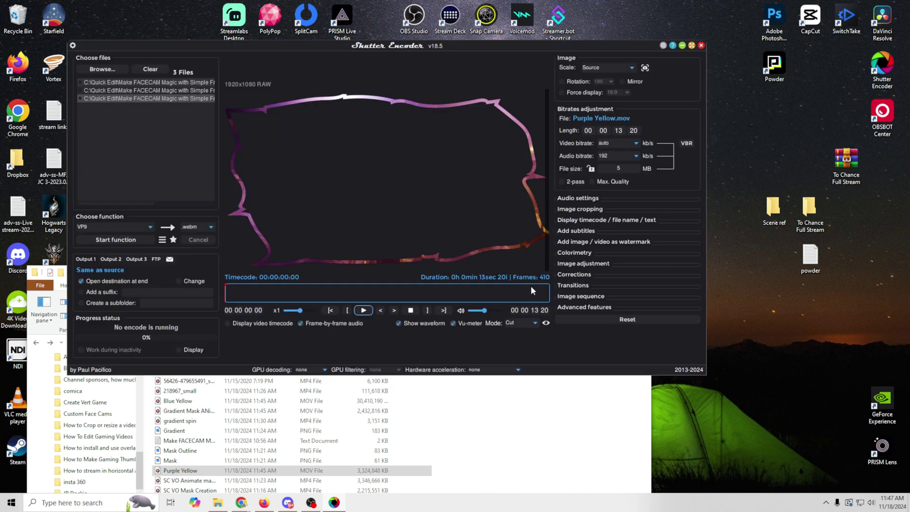
pyautogui.click(600, 307)
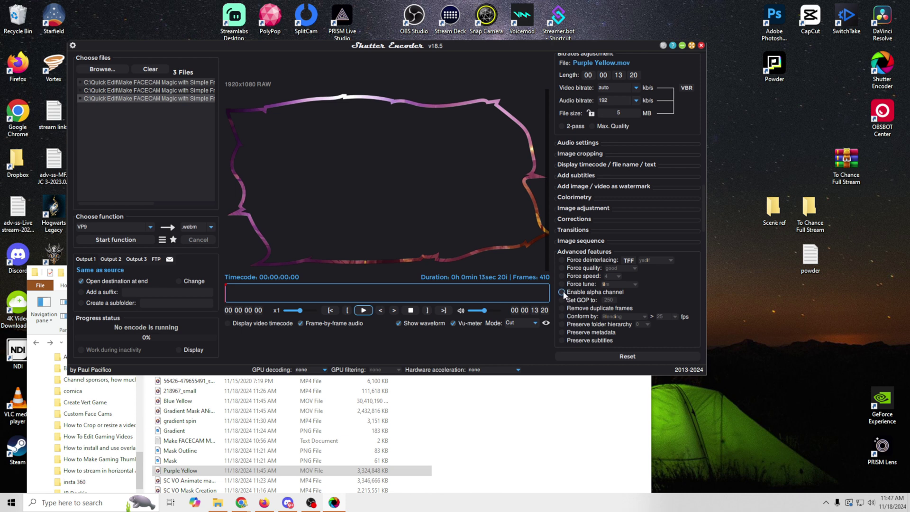
pyautogui.click(563, 293)
pyautogui.click(143, 129)
pyautogui.click(101, 82)
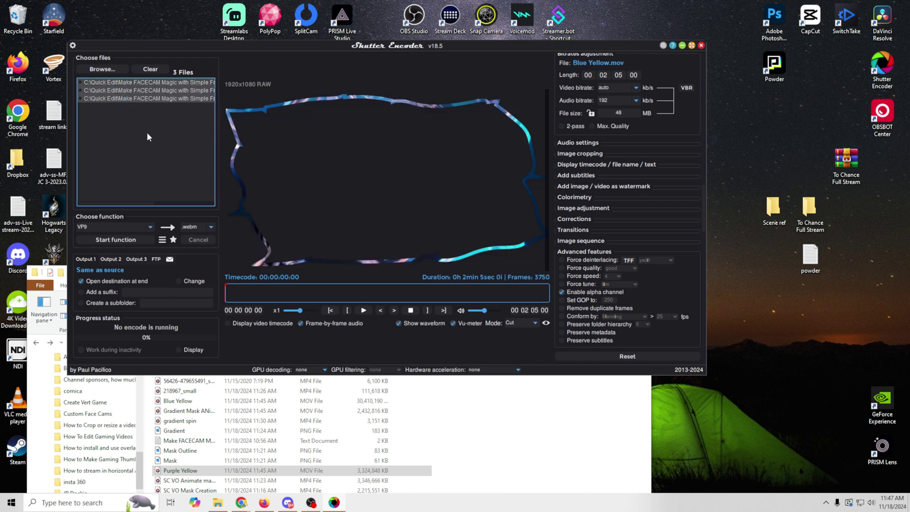
pyautogui.click(116, 239)
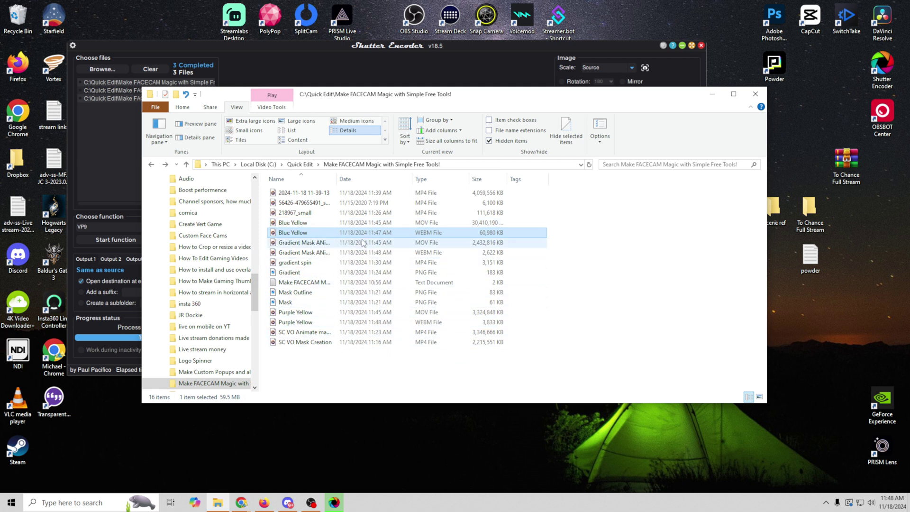
# - Rename the Blue Yellow and Purple Yellow WEBM files to w Blue Yellow and w Purple Yellow
pyautogui.click(307, 236)
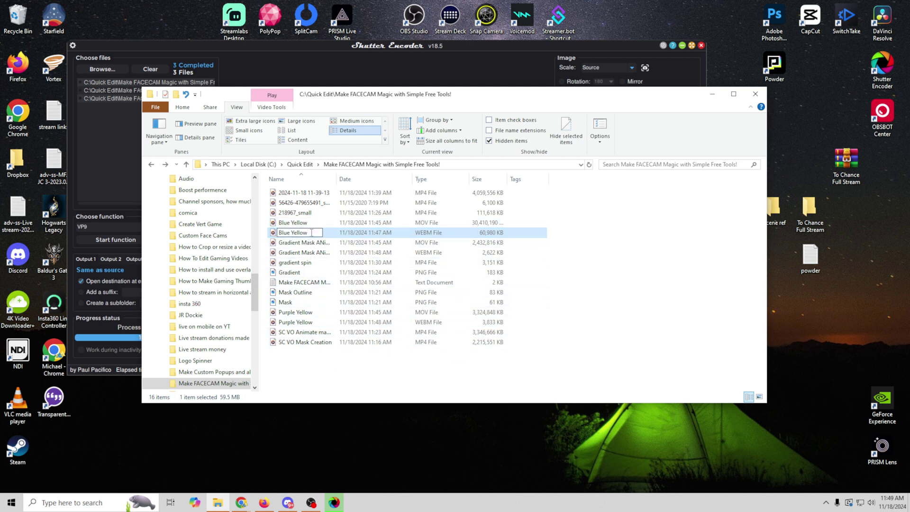
pyautogui.click(279, 233)
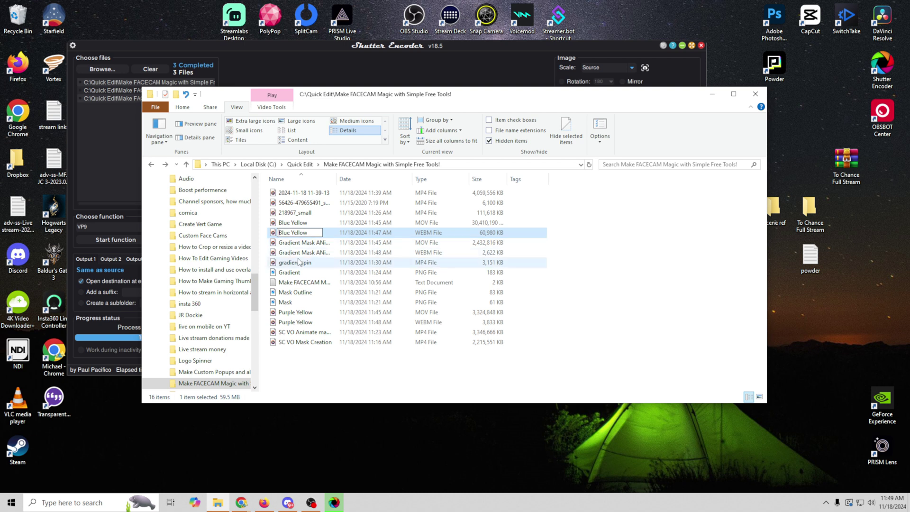
pyautogui.write('w')
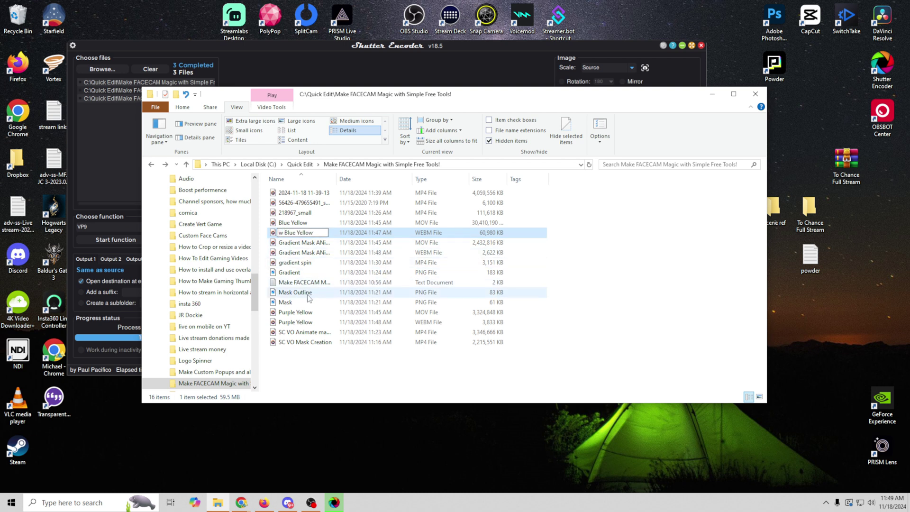
pyautogui.click(291, 322)
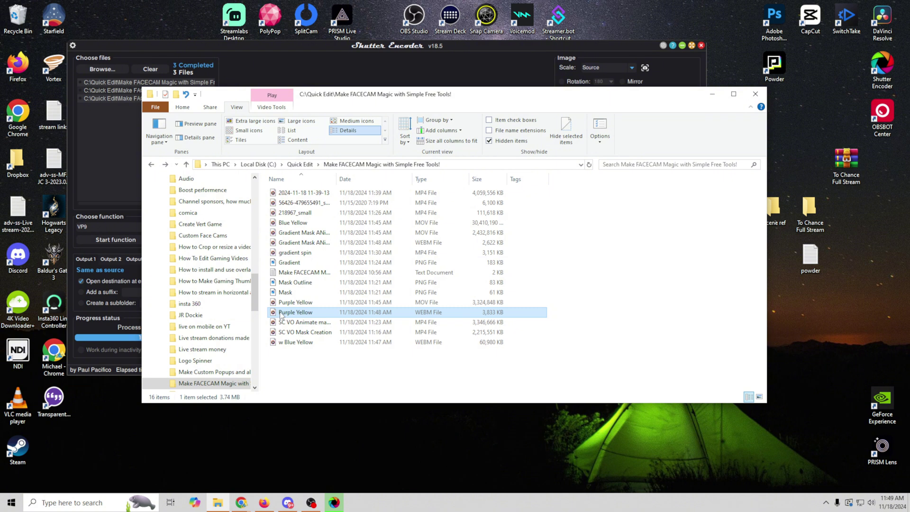
pyautogui.press('F2')
pyautogui.press('Home')
pyautogui.write('w')
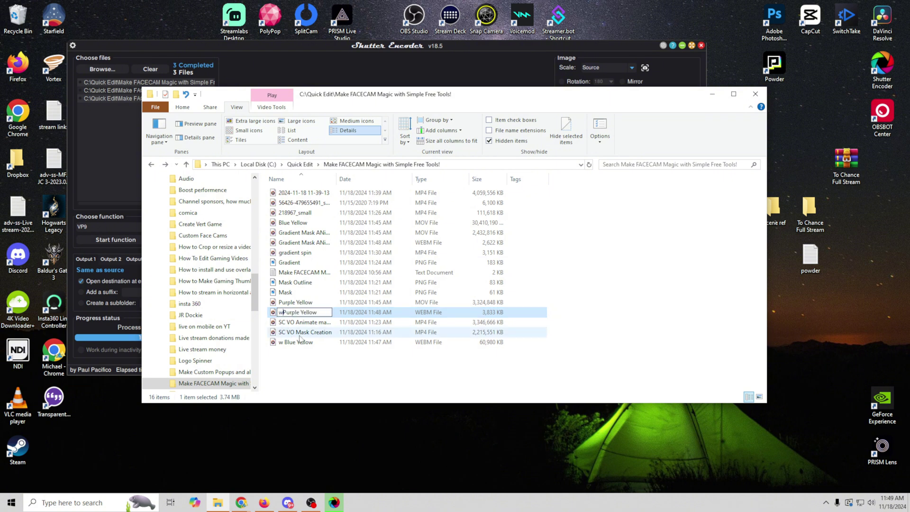
pyautogui.press('Return')
pyautogui.press('Up')
pyautogui.press('Up')
pyautogui.press('Up')
pyautogui.press('Up')
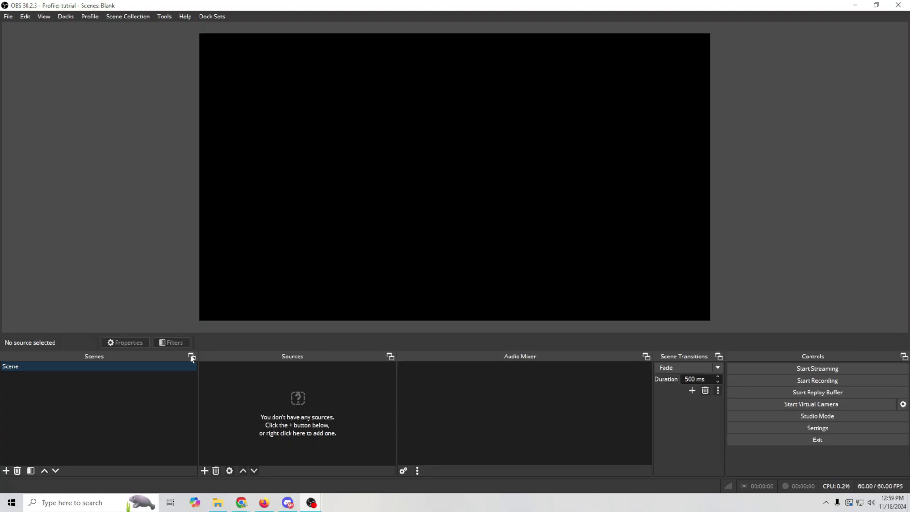
# - Add a looping media source named Outline that plays the local file w Gradient Mask ANimation.webm
pyautogui.click(204, 471)
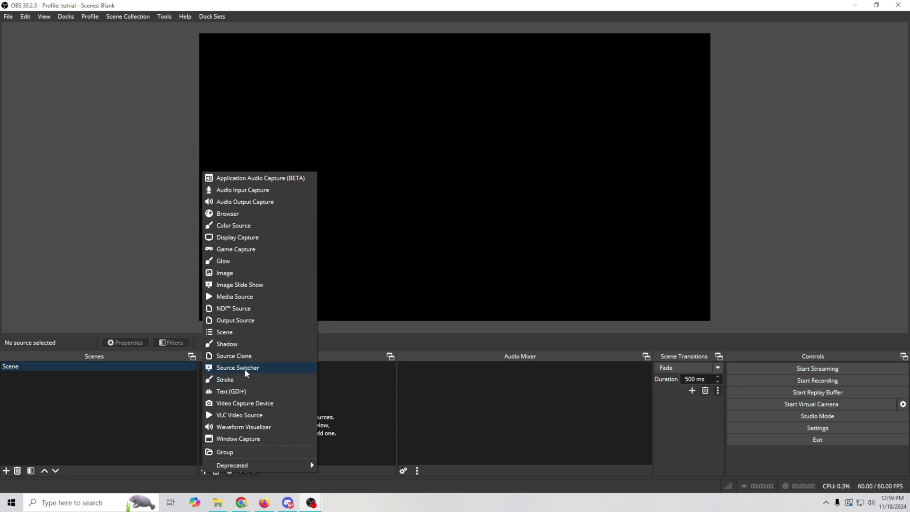
pyautogui.click(249, 298)
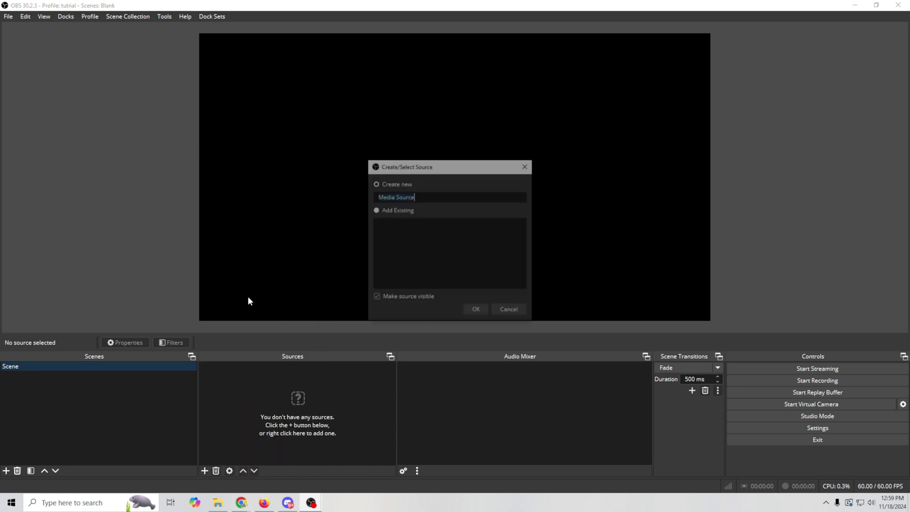
pyautogui.write('Outline')
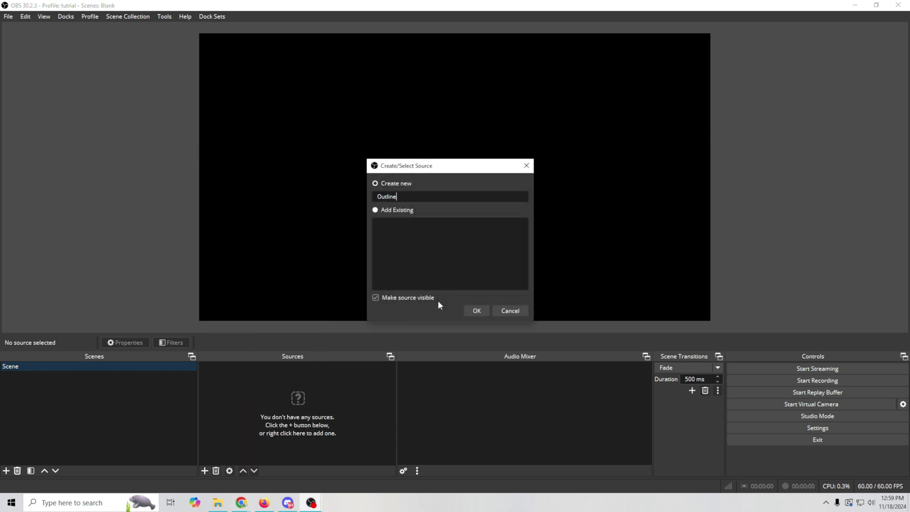
pyautogui.click(471, 311)
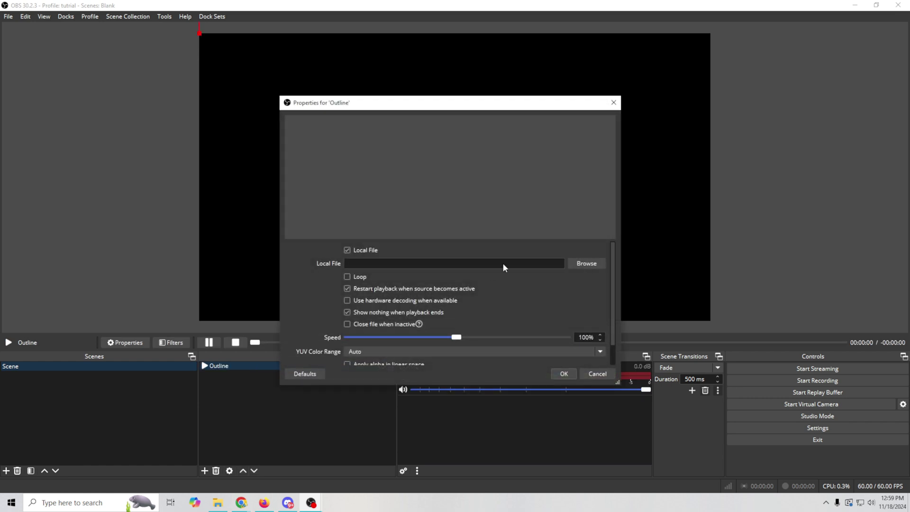
pyautogui.click(574, 265)
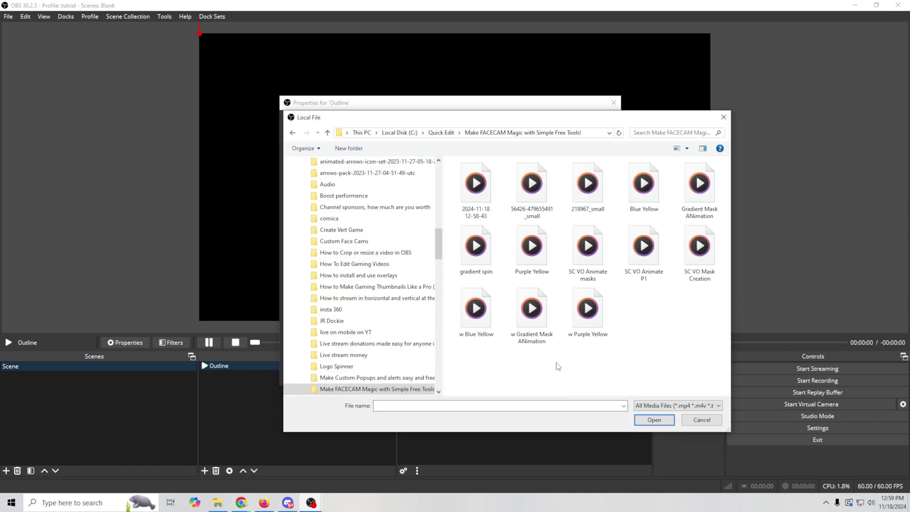
pyautogui.click(531, 315)
pyautogui.click(653, 419)
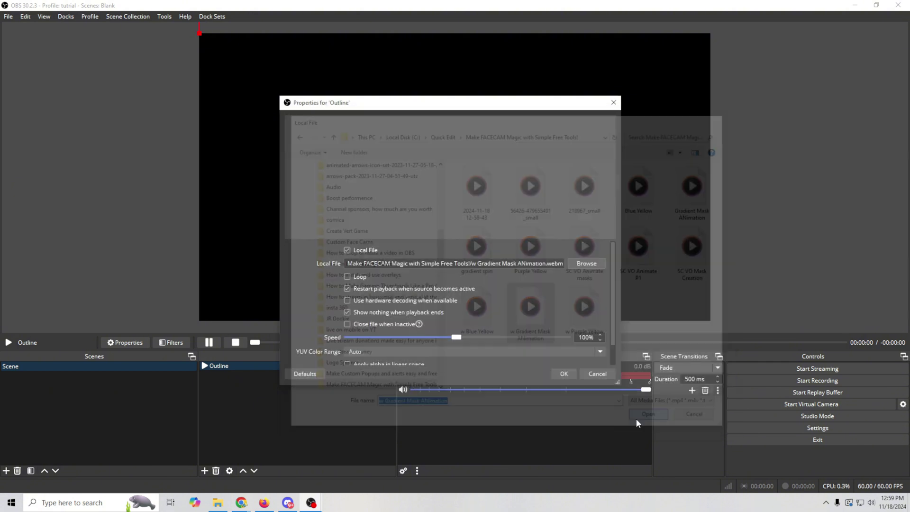
pyautogui.click(347, 276)
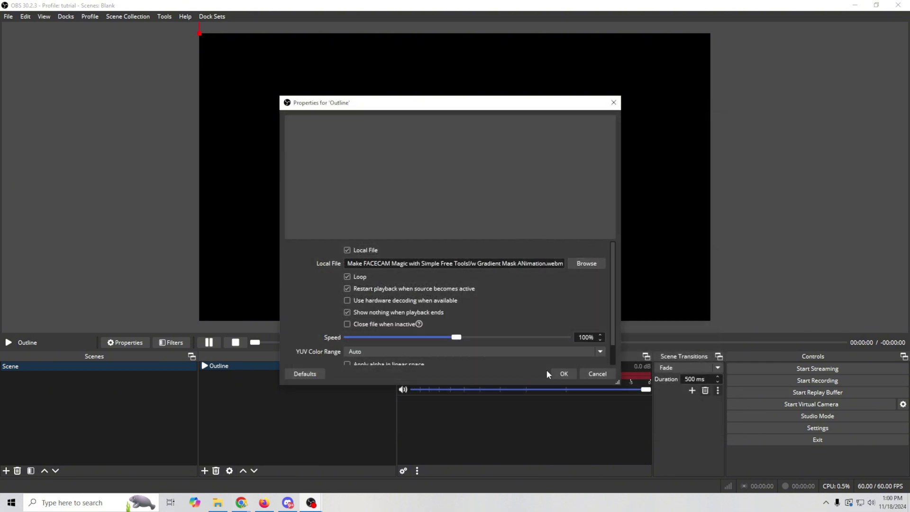
pyautogui.click(563, 373)
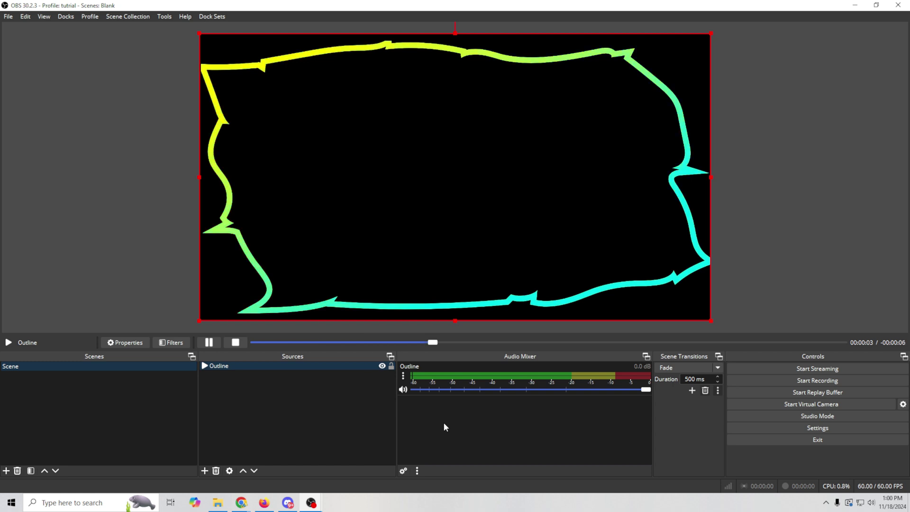
# - Add a video capture device source named cam using Cam Link Pro HDMI-1 / Multiview, leaving its settings at their defaults
pyautogui.click(204, 471)
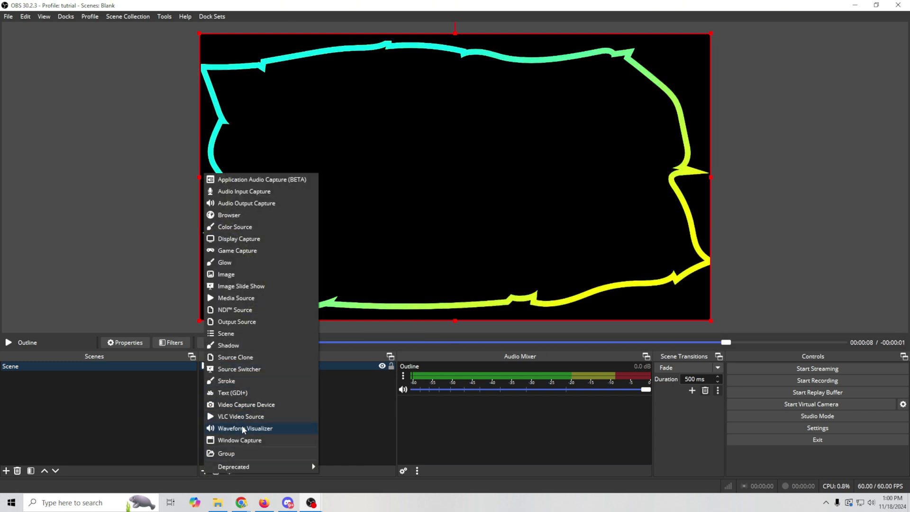
pyautogui.click(245, 403)
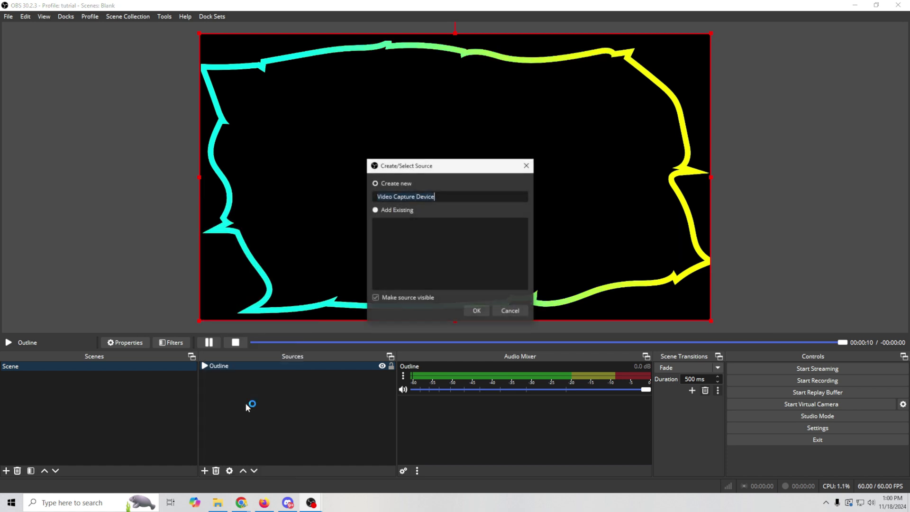
pyautogui.write('cam')
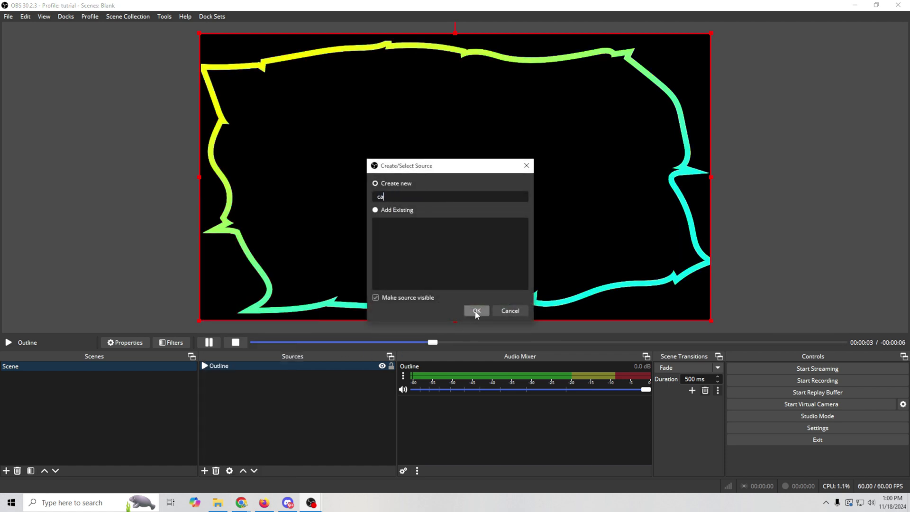
pyautogui.click(479, 309)
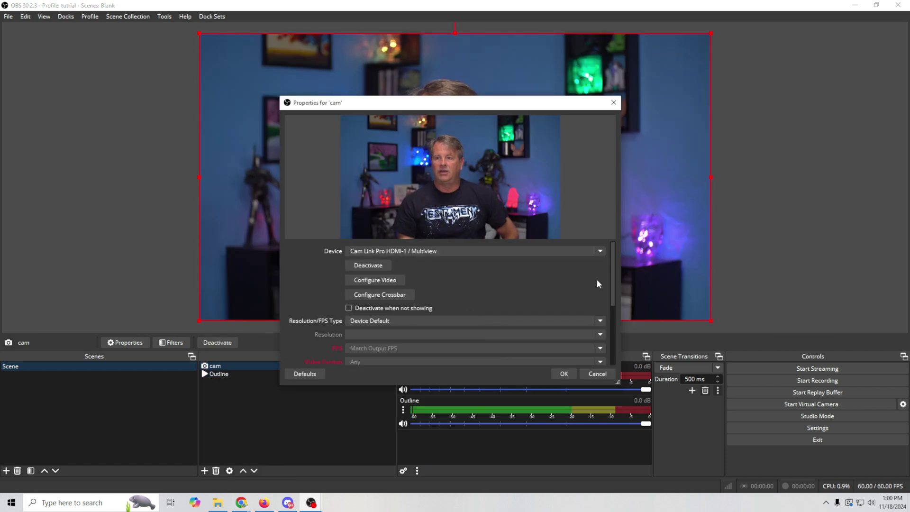
pyautogui.scroll(-3, 602, 294)
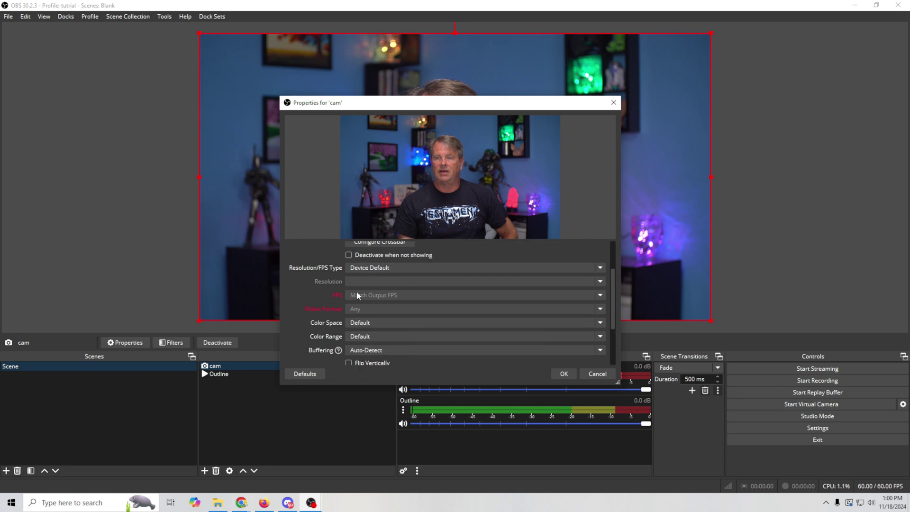
pyautogui.scroll(-3, 294, 290)
pyautogui.scroll(1, 403, 355)
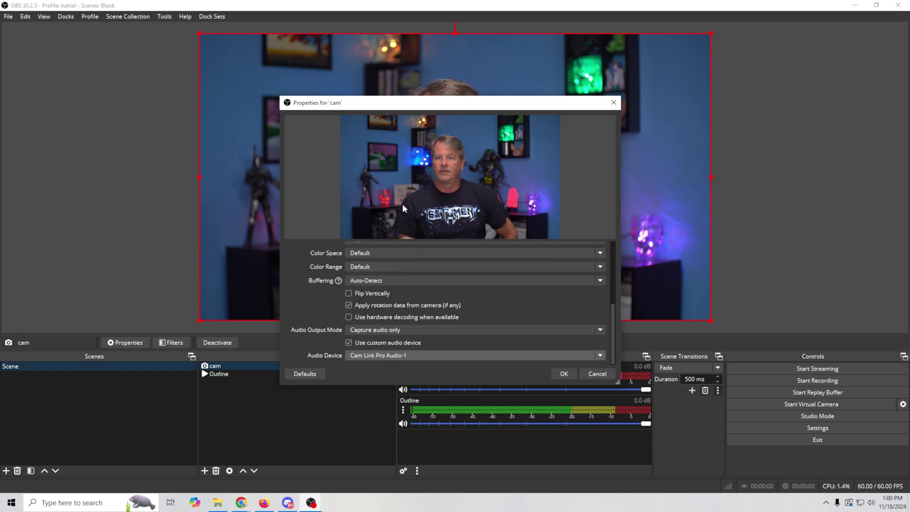
pyautogui.click(564, 374)
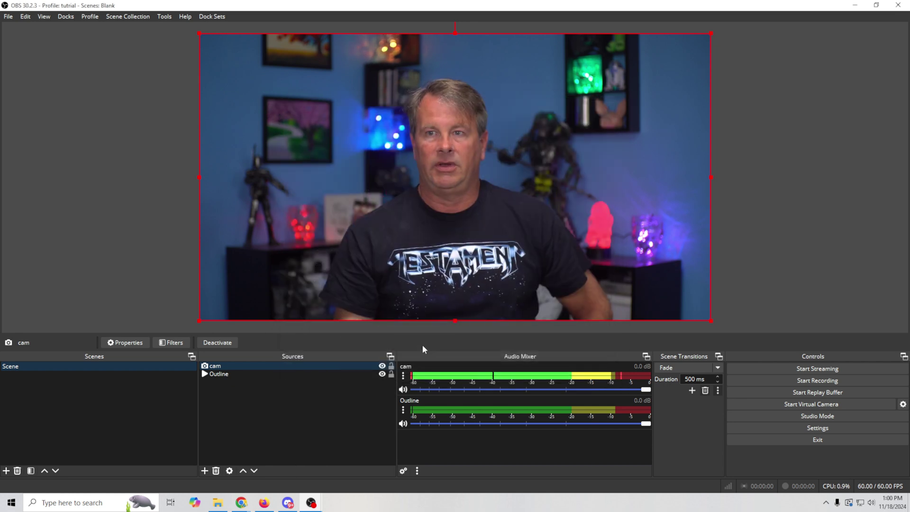
# - Add an Image Mask/Blend filter to the cam source with type Alpha Mask (Alpha Channel) and Mask.png as the image
pyautogui.rightClick(251, 366)
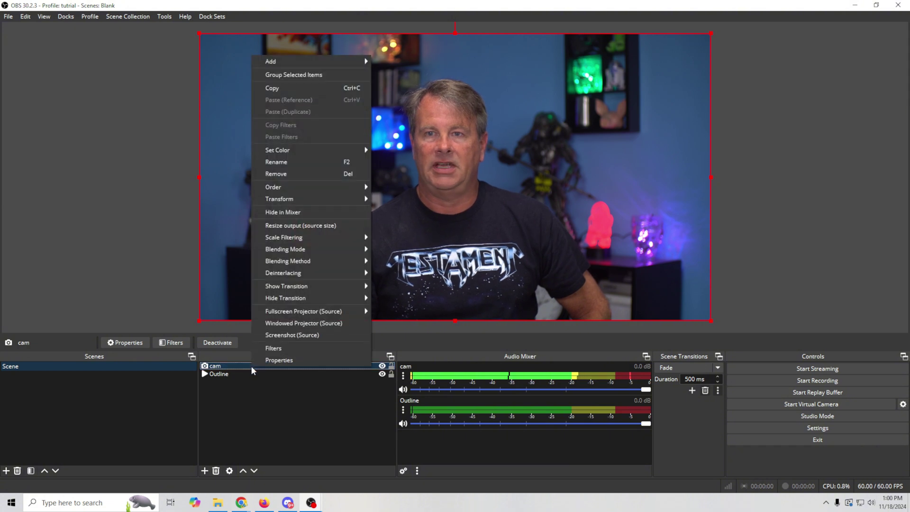
pyautogui.click(272, 349)
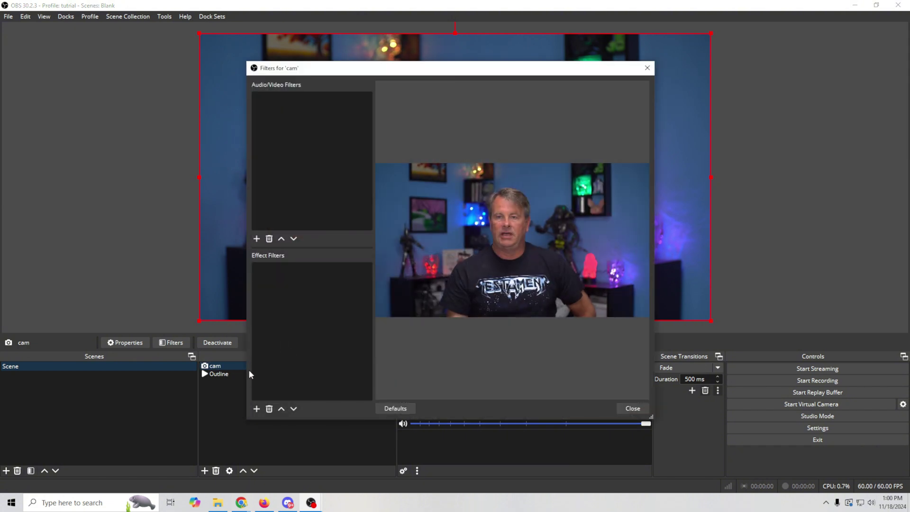
pyautogui.click(257, 408)
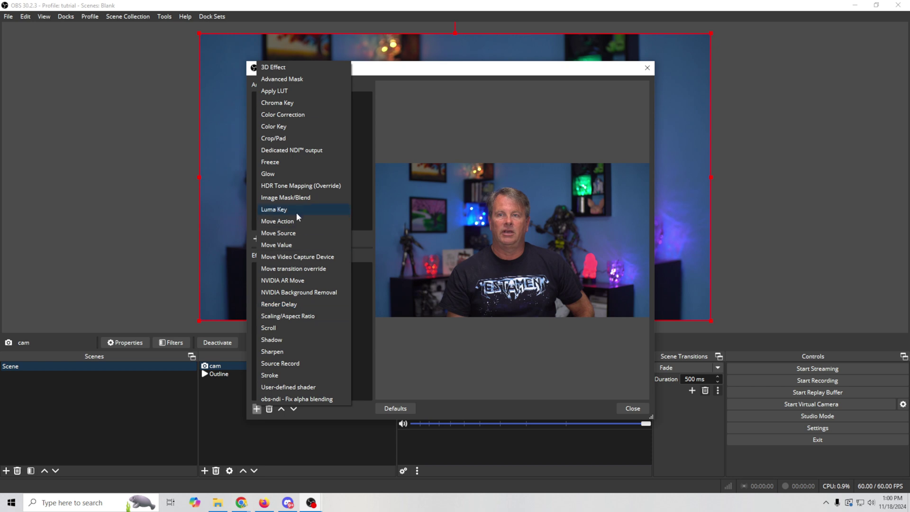
pyautogui.click(301, 198)
pyautogui.press('Return')
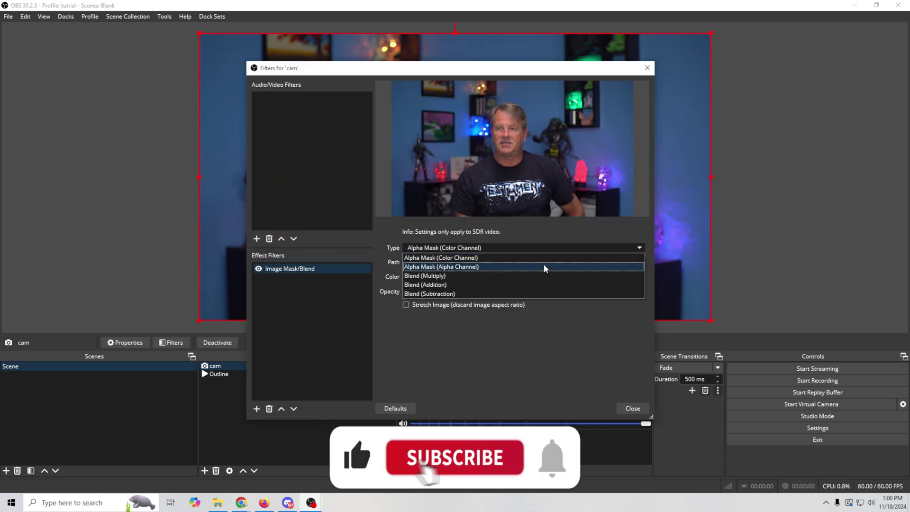
pyautogui.click(539, 266)
pyautogui.click(623, 262)
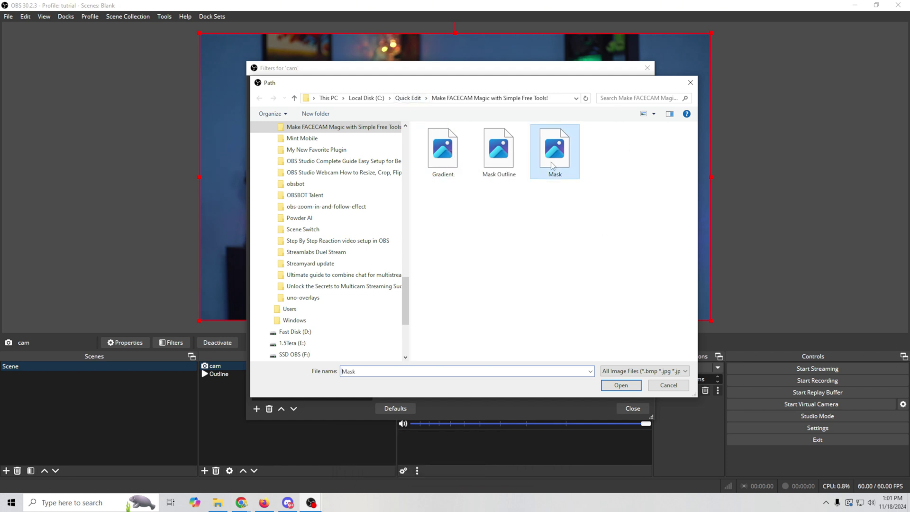
pyautogui.click(626, 387)
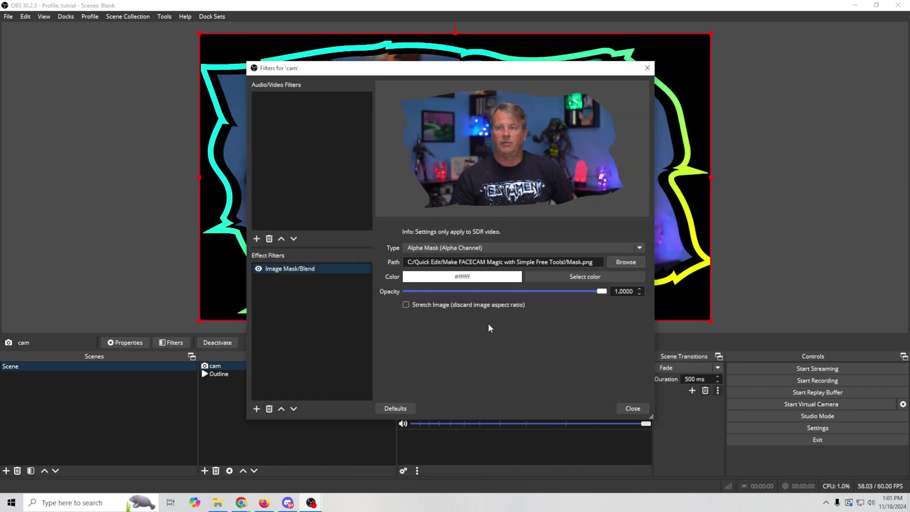
pyautogui.click(633, 407)
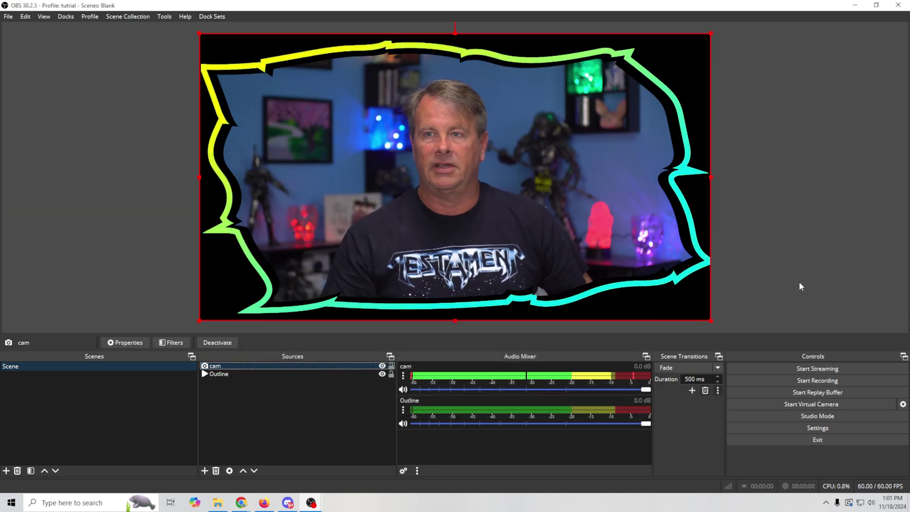
# - Create a new scene named Scene 2
pyautogui.rightClick(161, 424)
pyautogui.click(169, 434)
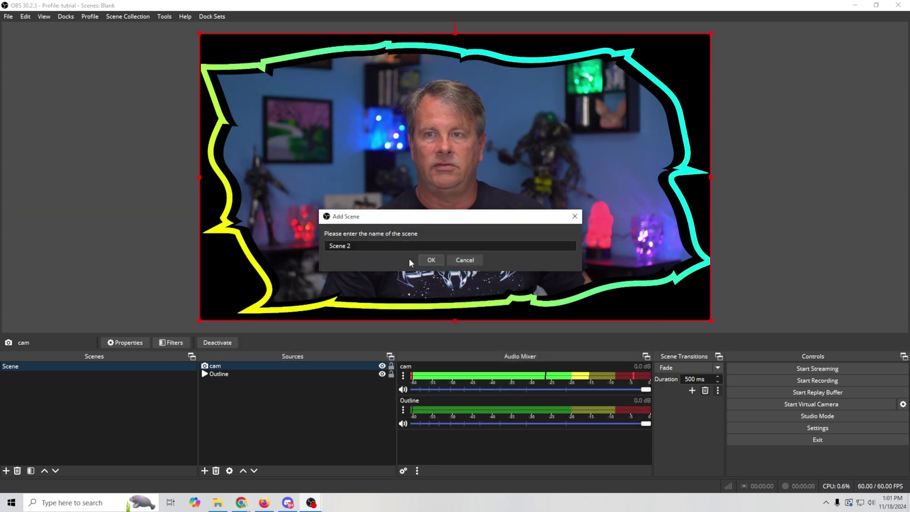
pyautogui.click(431, 260)
# - Nest the existing Scene in Scene 2, scaled to under half size and placed about 435 px from the canvas's left edge and 322 px from its top
pyautogui.click(205, 471)
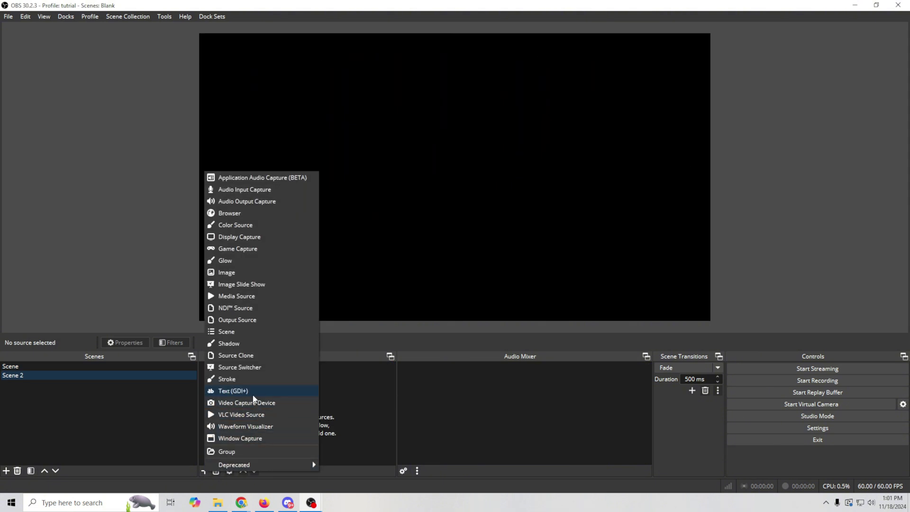
pyautogui.click(252, 334)
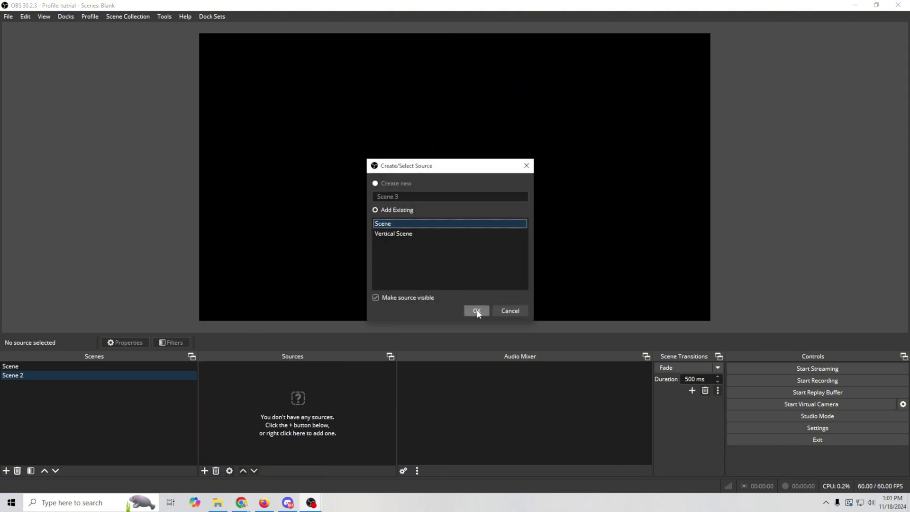
pyautogui.click(476, 311)
pyautogui.moveTo(709, 321); pyautogui.dragTo(385, 166)
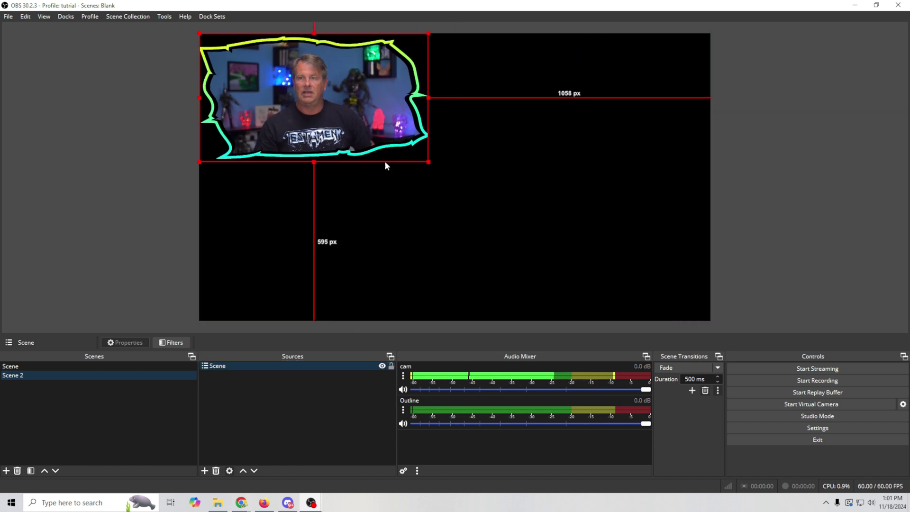
pyautogui.moveTo(325, 127); pyautogui.dragTo(439, 212)
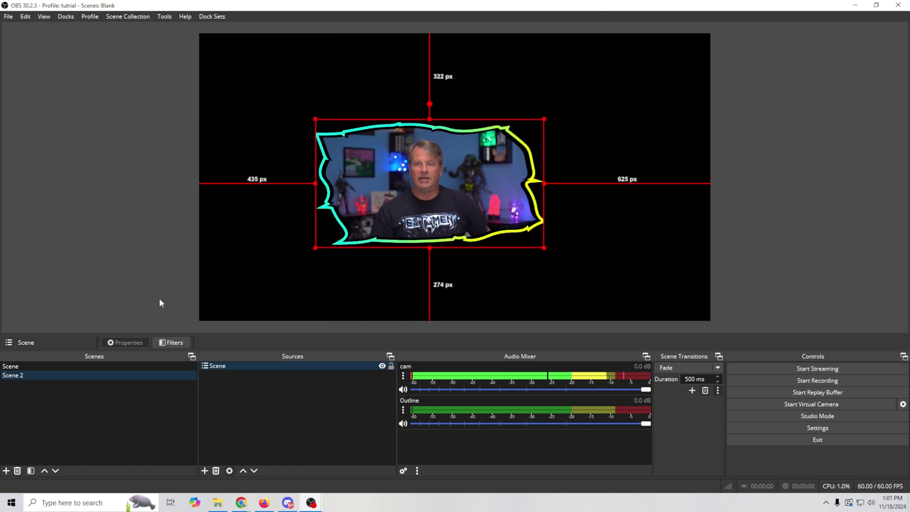
# - Replace the Outline source's local file in Scene with w Blue Yellow.webm and check the new outline in Scene 2
pyautogui.click(75, 367)
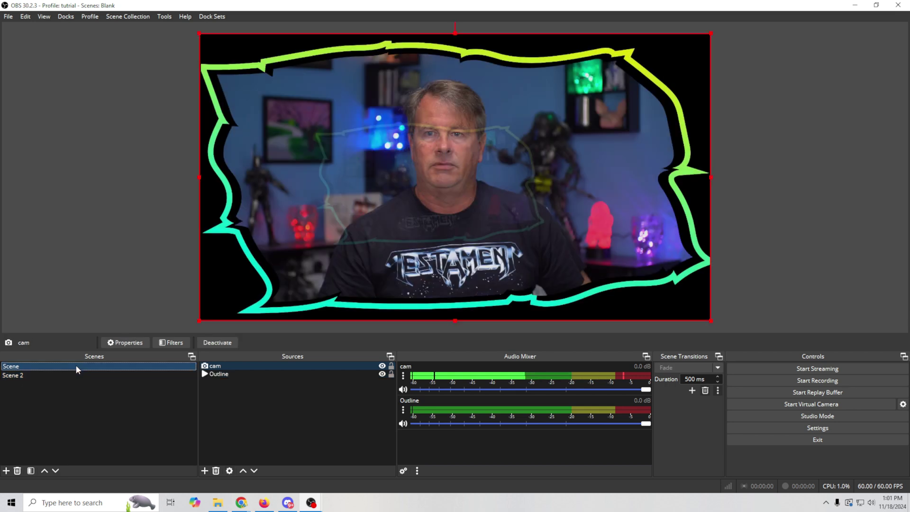
pyautogui.click(230, 377)
pyautogui.rightClick(230, 377)
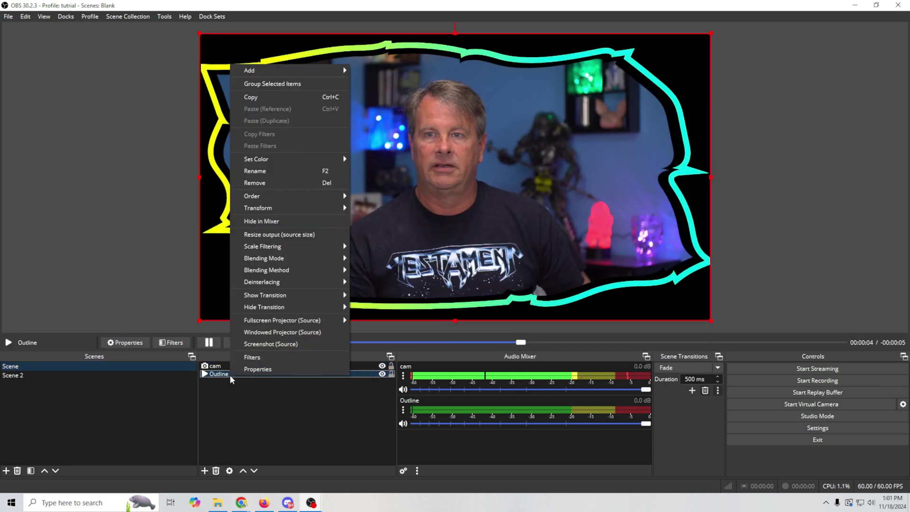
pyautogui.click(256, 369)
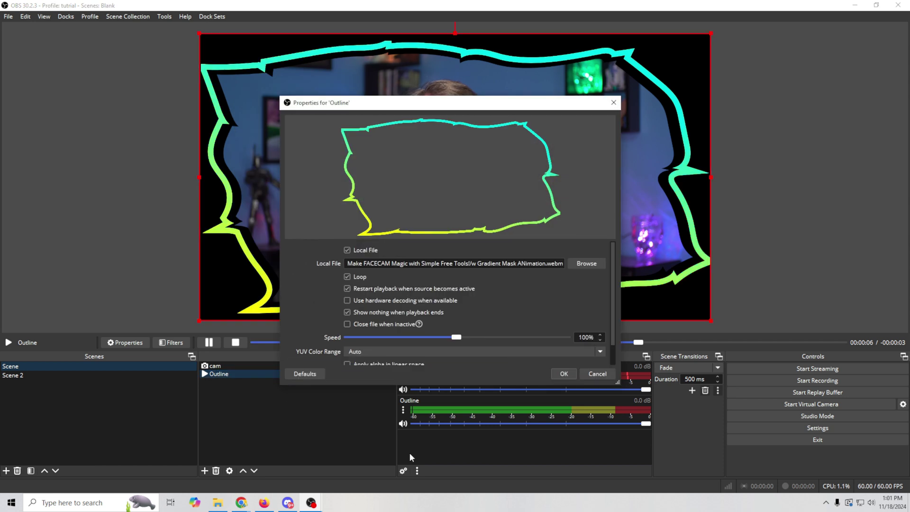
pyautogui.click(586, 263)
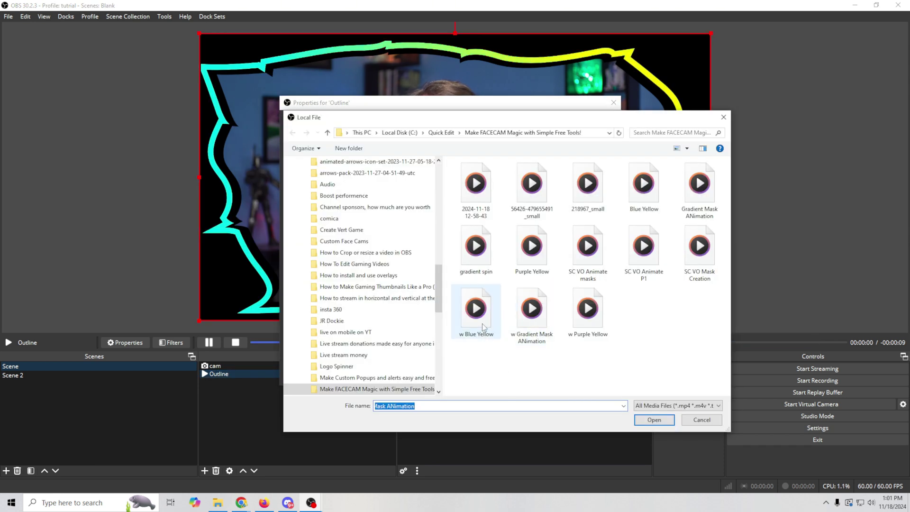
pyautogui.click(481, 323)
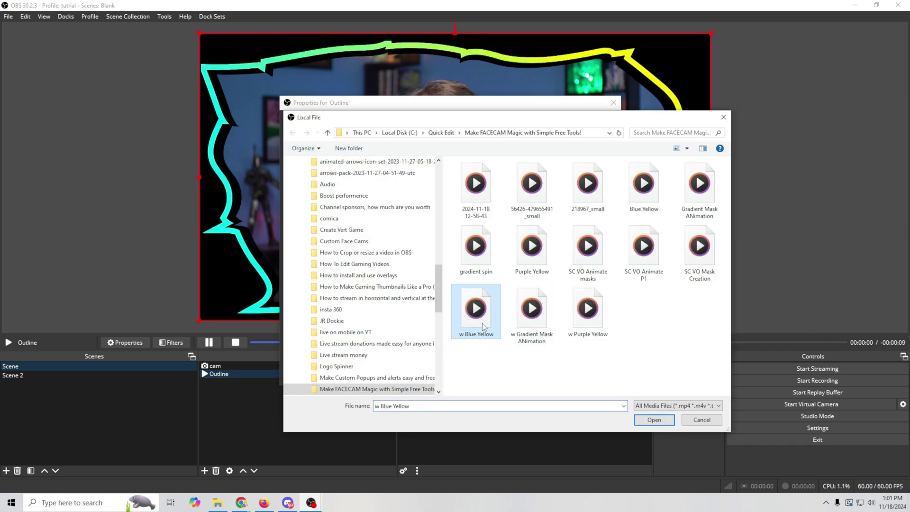
pyautogui.click(653, 420)
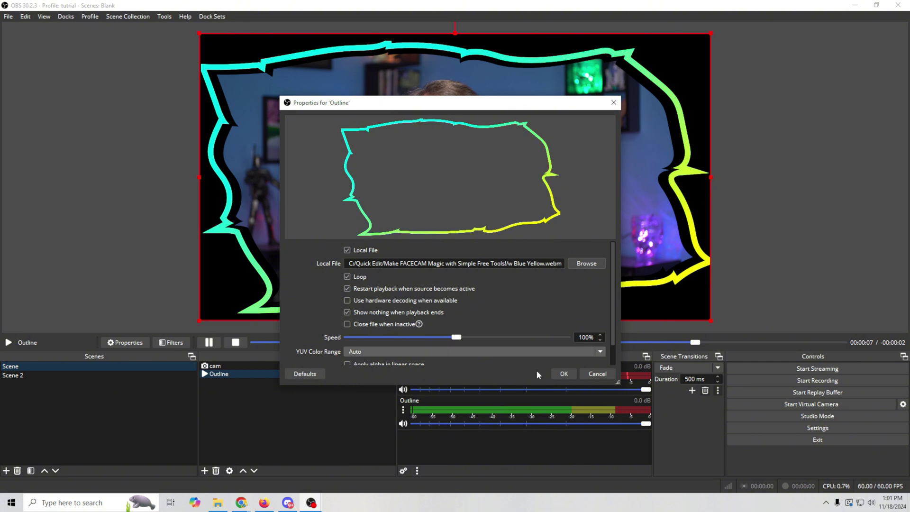
pyautogui.click(563, 373)
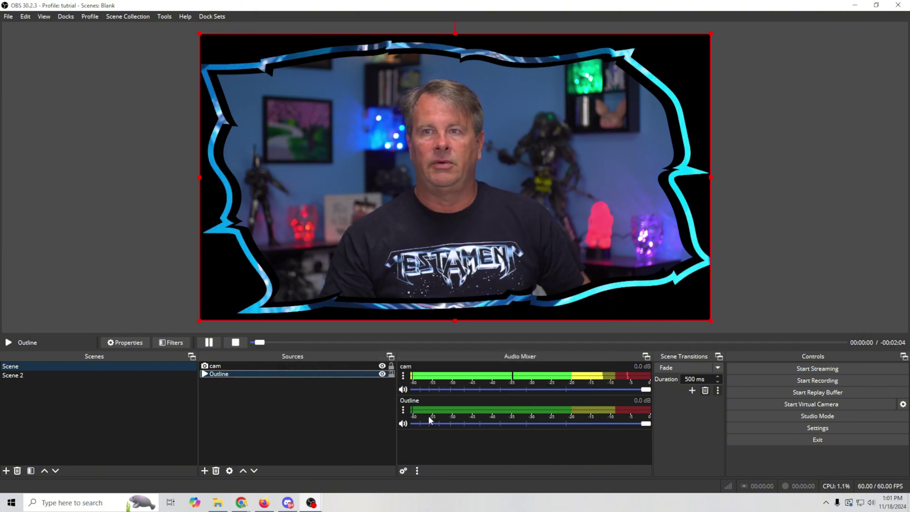
pyautogui.click(19, 374)
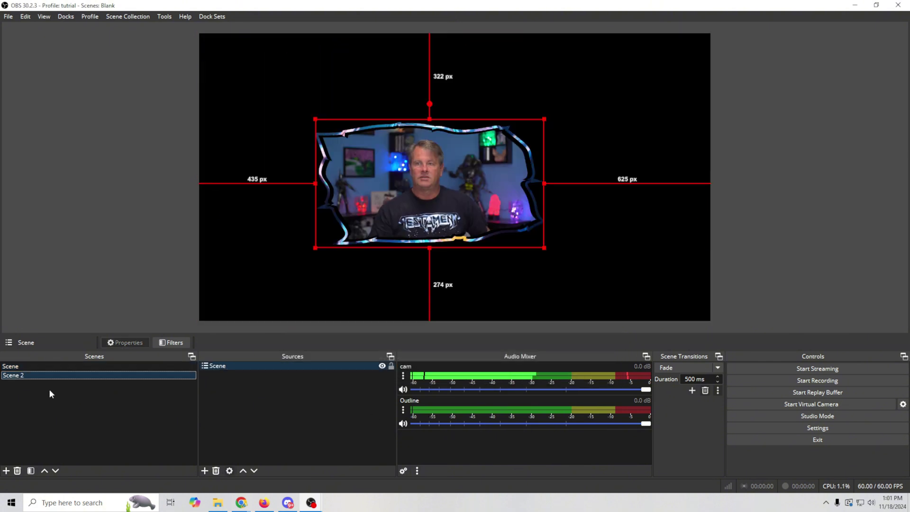
# - Replace the local file of the Outline source in Scene with the w Purple Yellow video
pyautogui.click(82, 260)
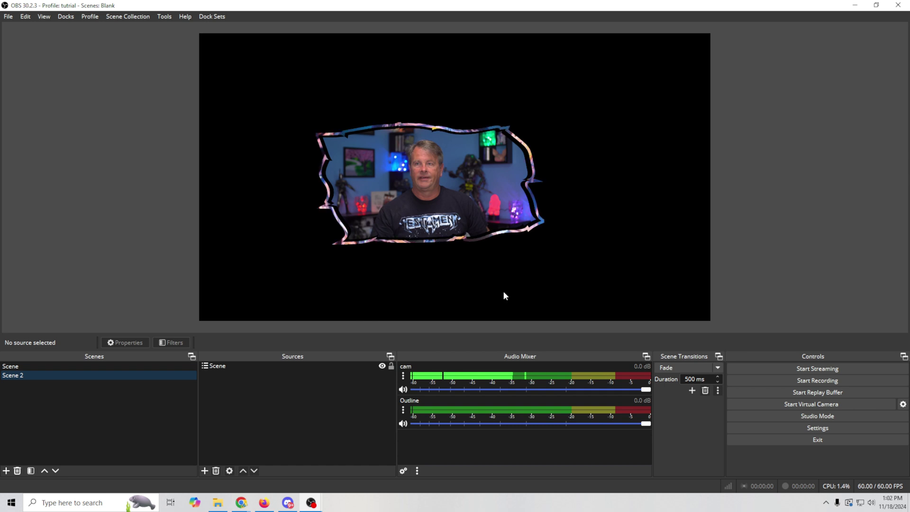
pyautogui.doubleClick(424, 203)
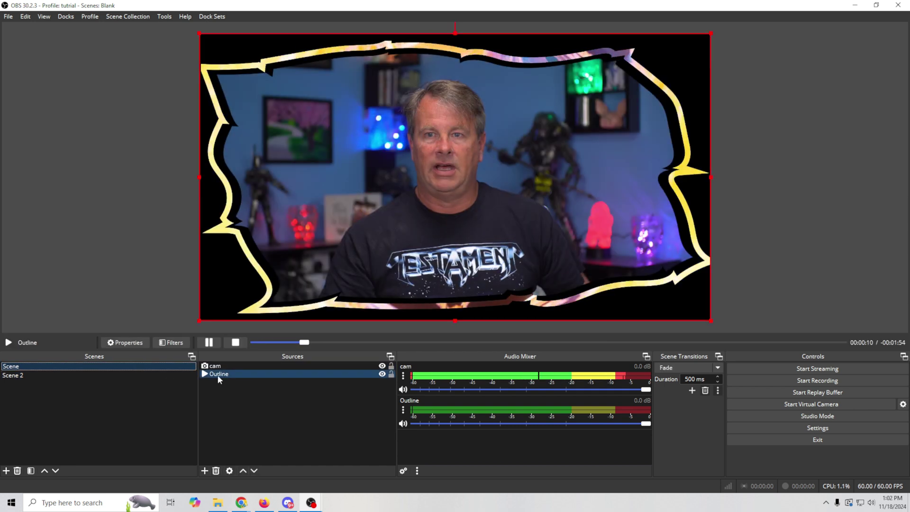
pyautogui.rightClick(218, 374)
pyautogui.click(241, 369)
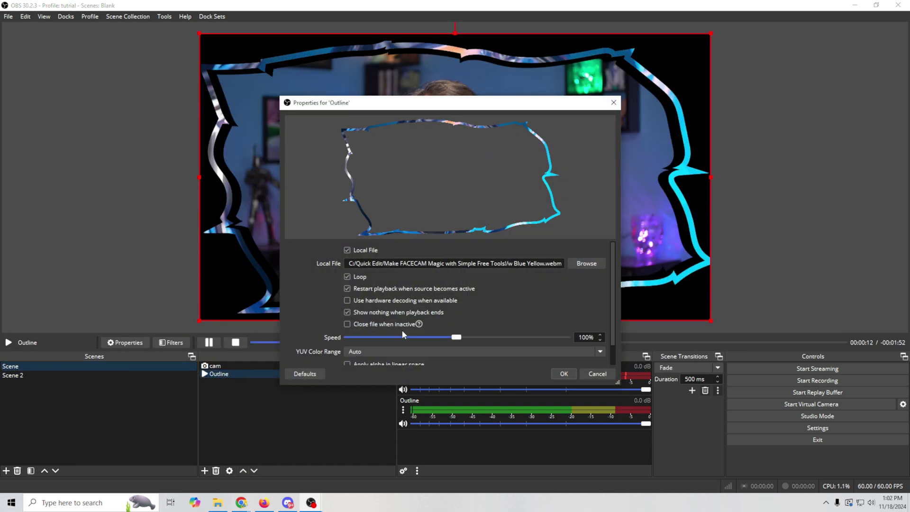
pyautogui.click(570, 262)
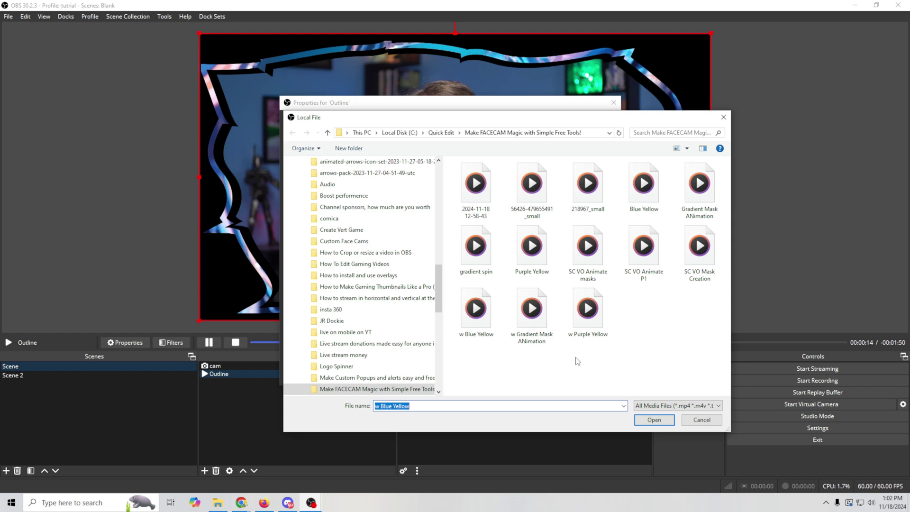
pyautogui.click(599, 315)
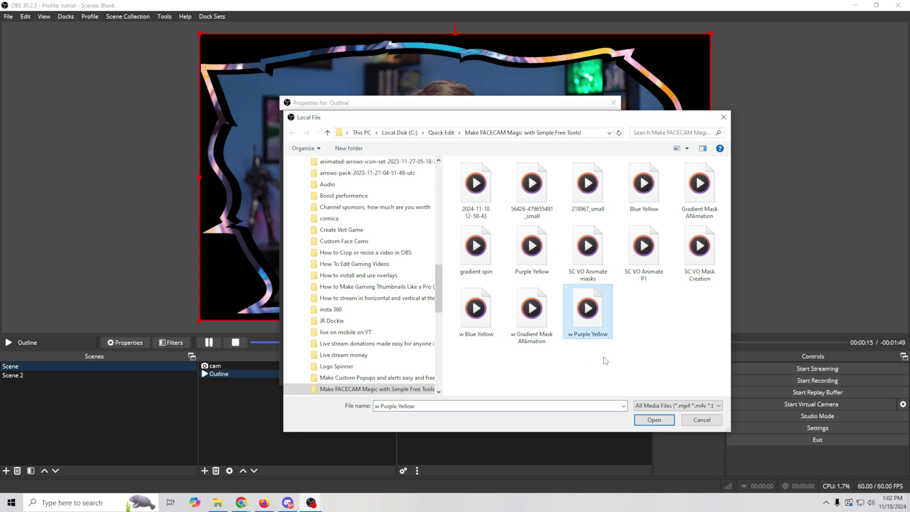
pyautogui.click(653, 420)
pyautogui.click(563, 373)
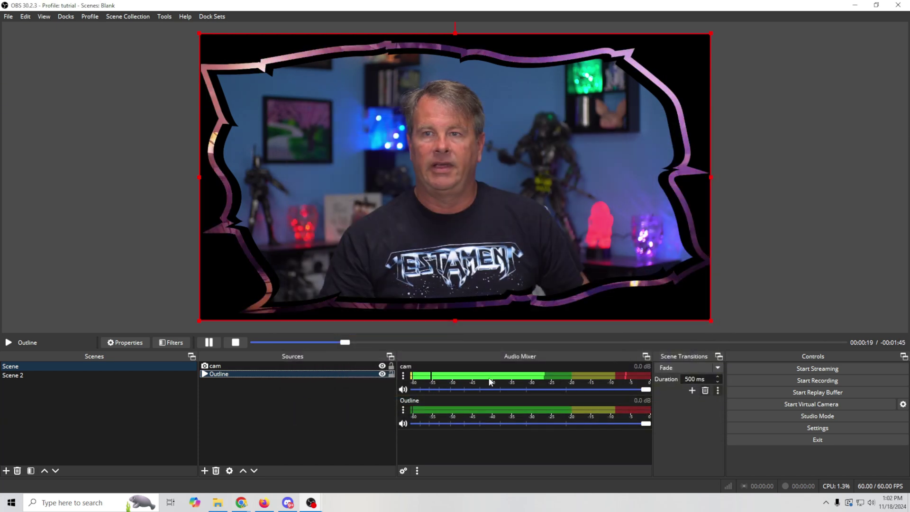
# - Move the nested Scene in Scene 2 to about 316 px from the canvas's left edge and 417 px from its top
pyautogui.click(54, 374)
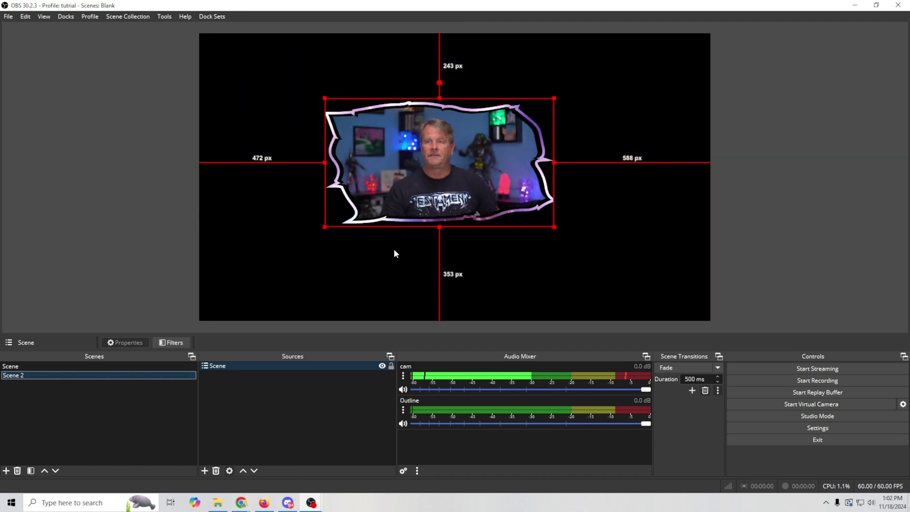
pyautogui.moveTo(434, 203); pyautogui.dragTo(393, 250)
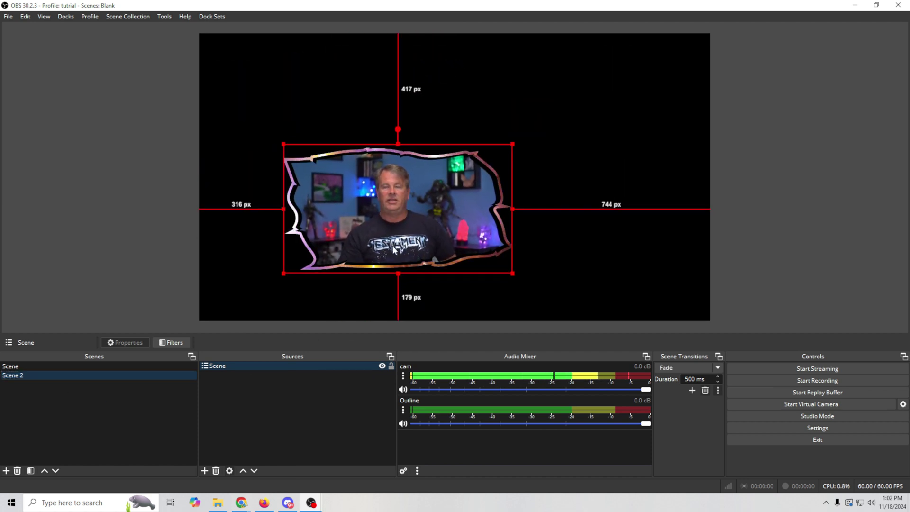